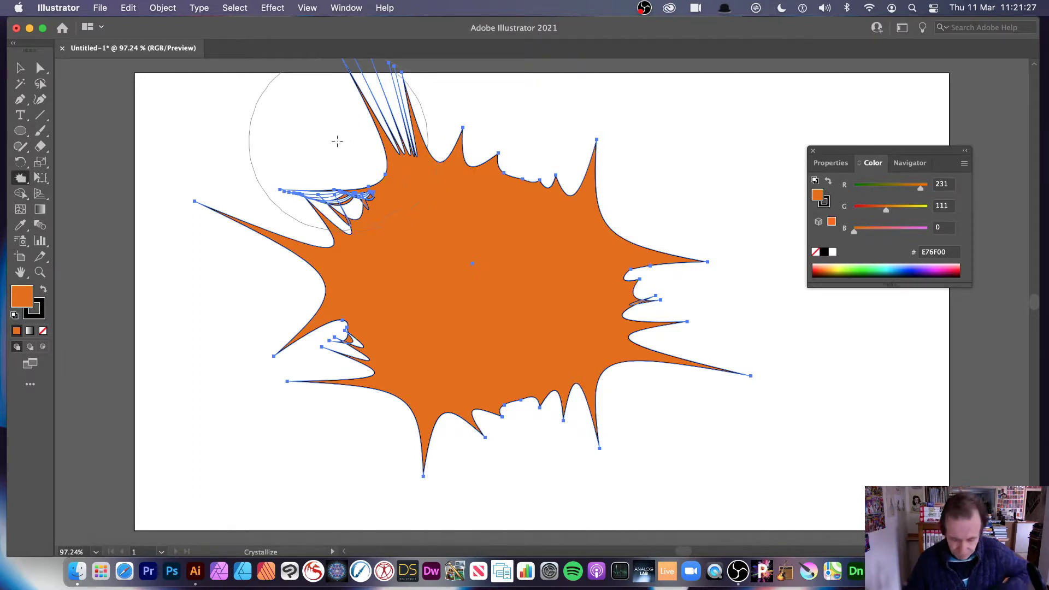
- Undo the Crystallize strokes back to the plain orange ellipse
key(super)
key(super+z)
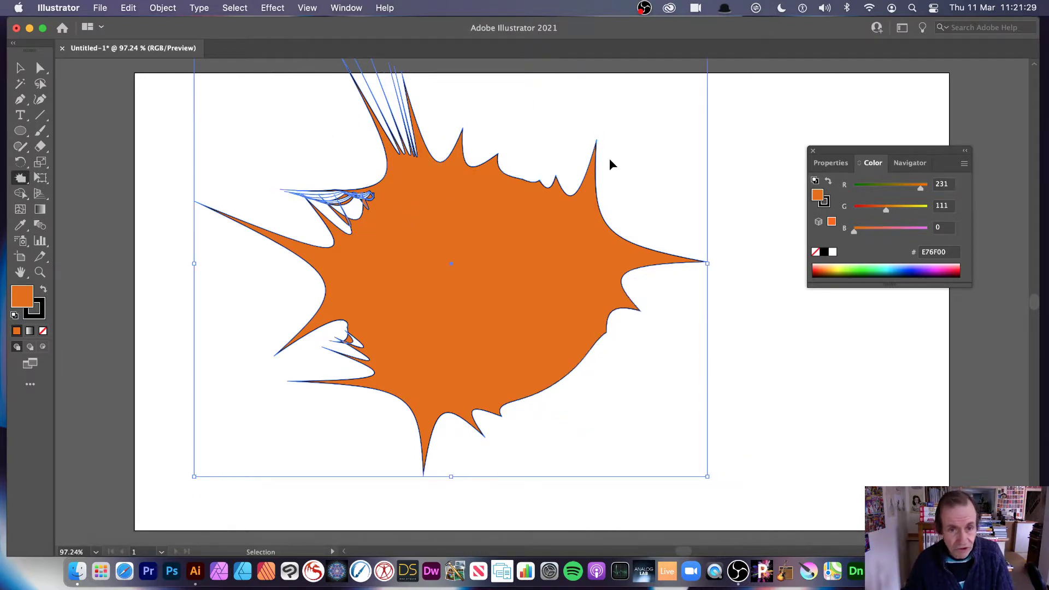
key(super+z)
key(super+z)
key(super+z)
key(super+z)
key(super+z)
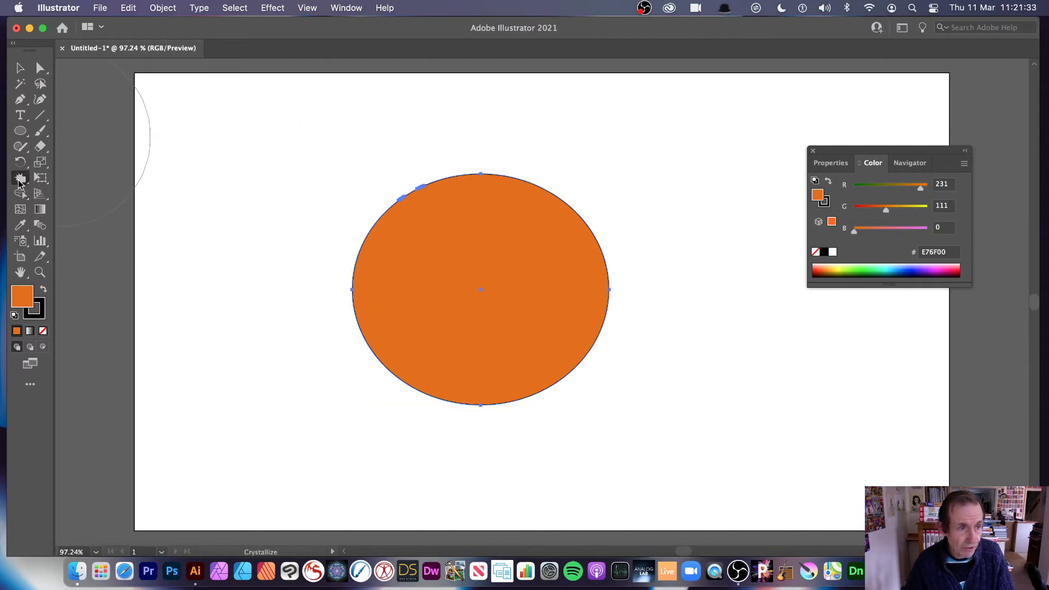
- Set the Crystallize tool's brush width and height to 40 px each
click(19, 182)
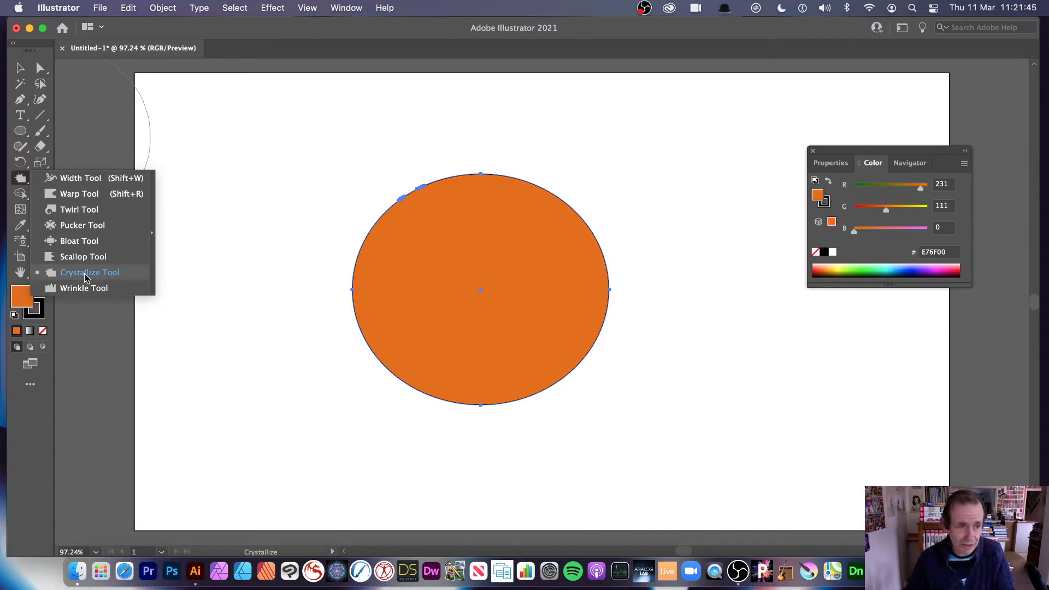
click(50, 279)
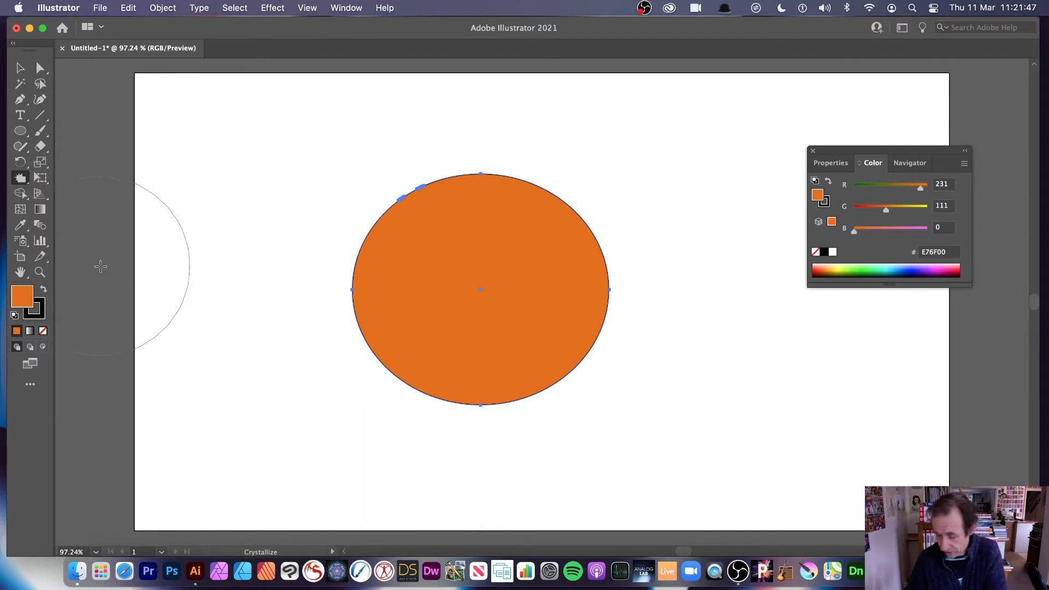
key(Return)
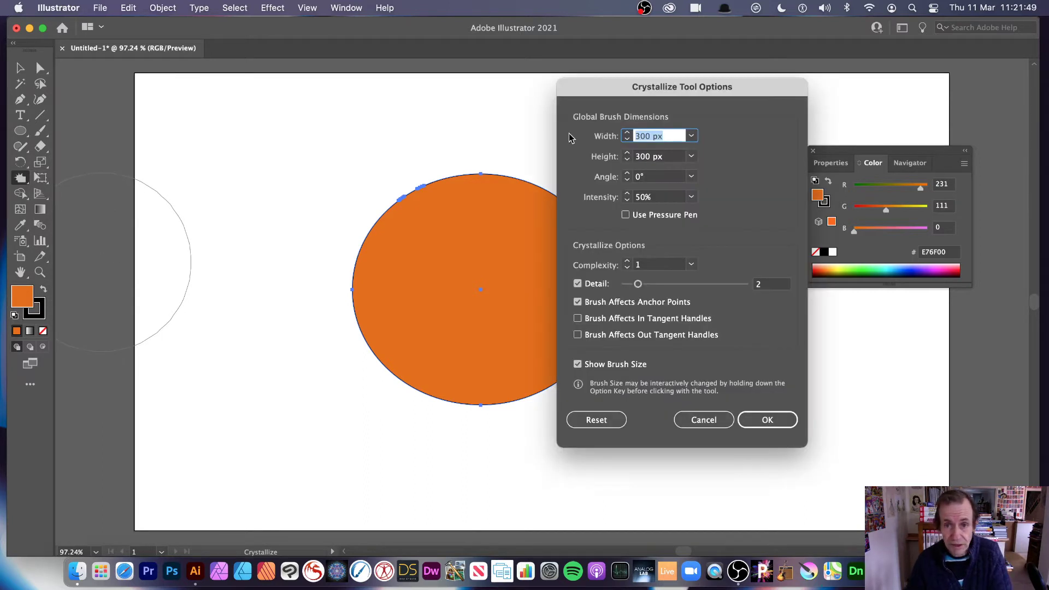
drag(625, 92, 647, 123)
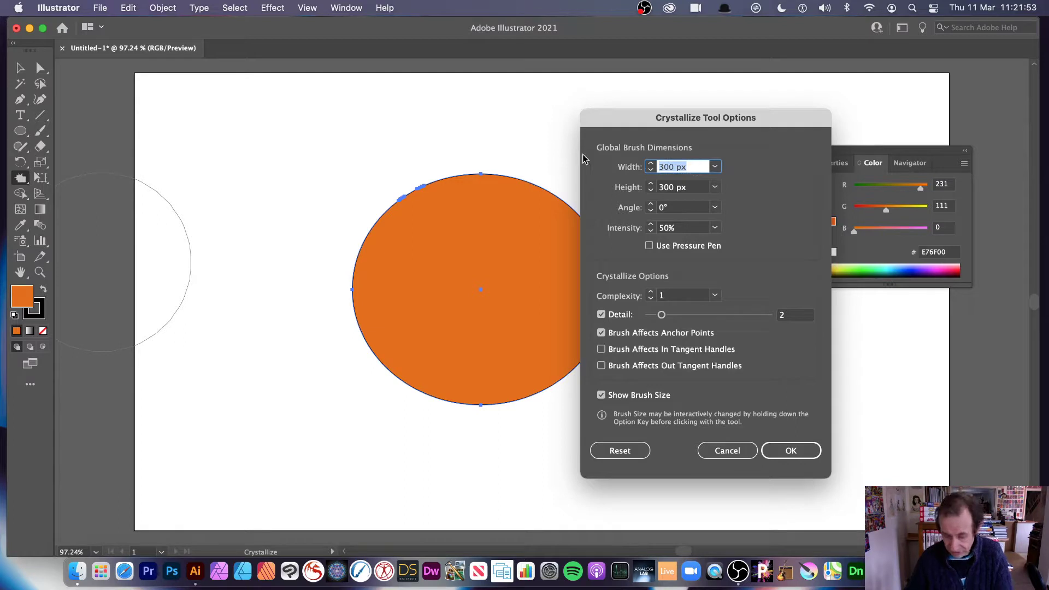
text(10)
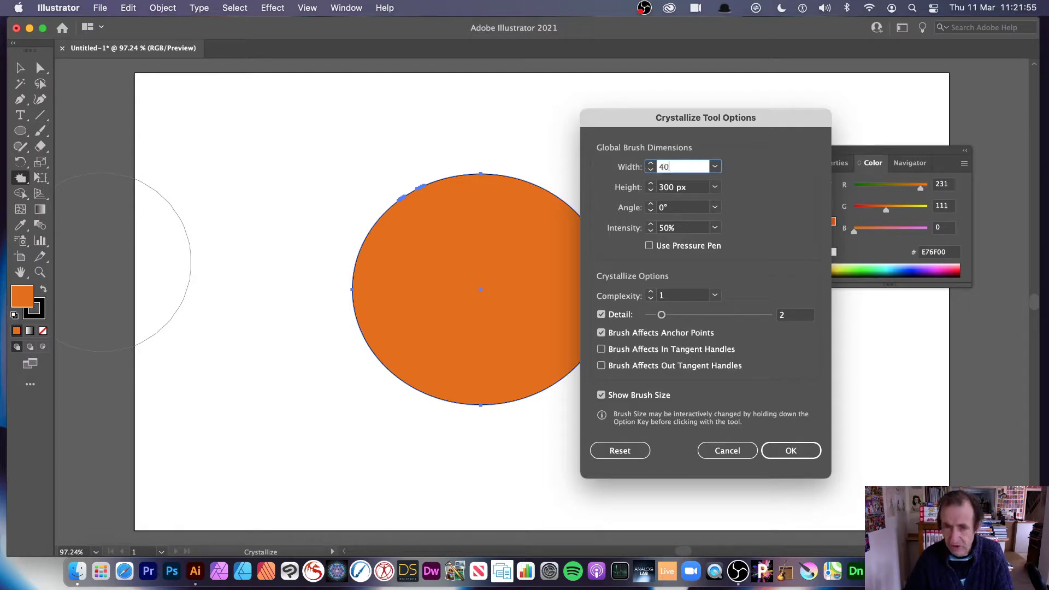
key(Tab)
text(40)
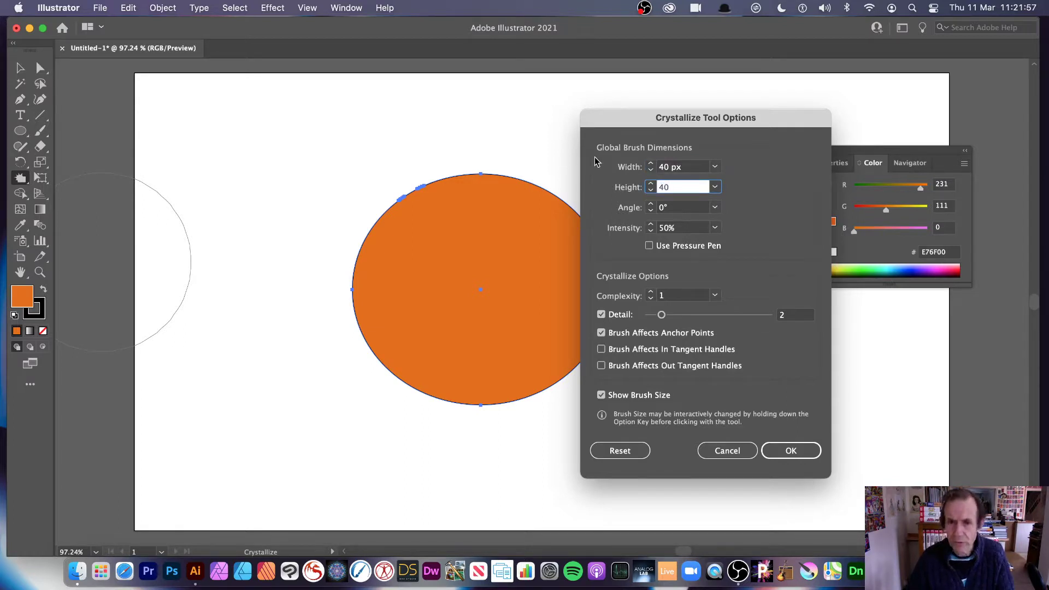
key(Tab)
click(791, 450)
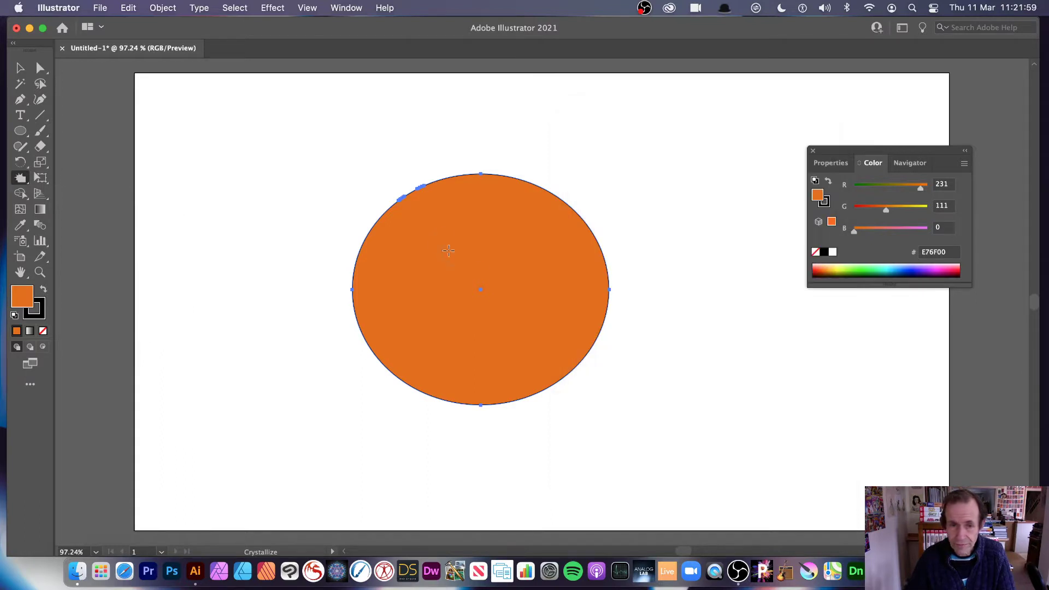
- Try the 40 px Crystallize brush along the ellipse's upper-right edge, and undo the distortions
mouse_move(513, 196)
mouse_down()
mouse_move(528, 169)
mouse_move(546, 190)
mouse_move(592, 175)
mouse_move(585, 196)
mouse_move(593, 187)
mouse_up()
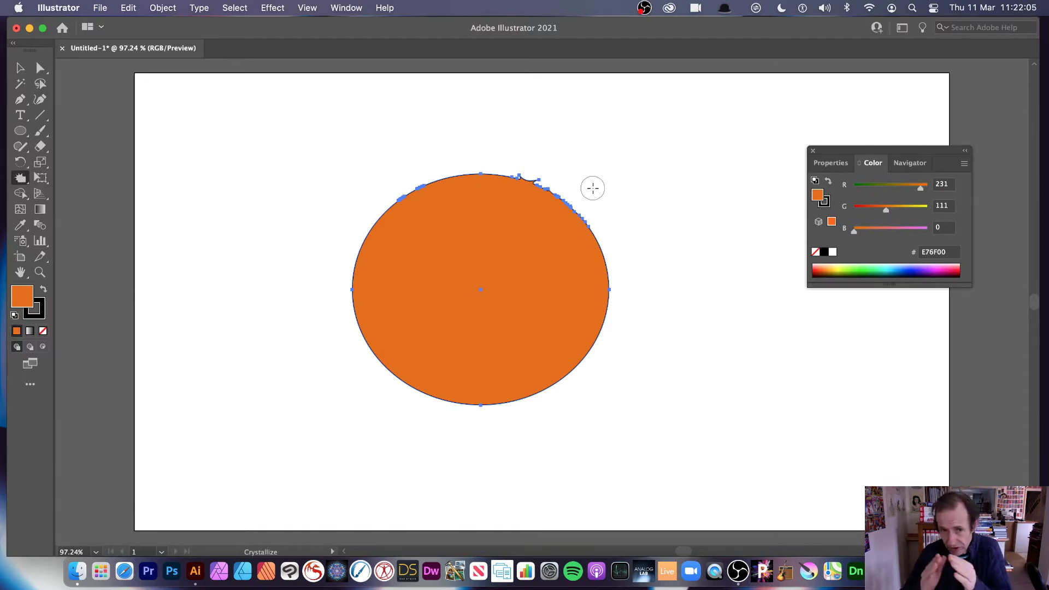
key(v)
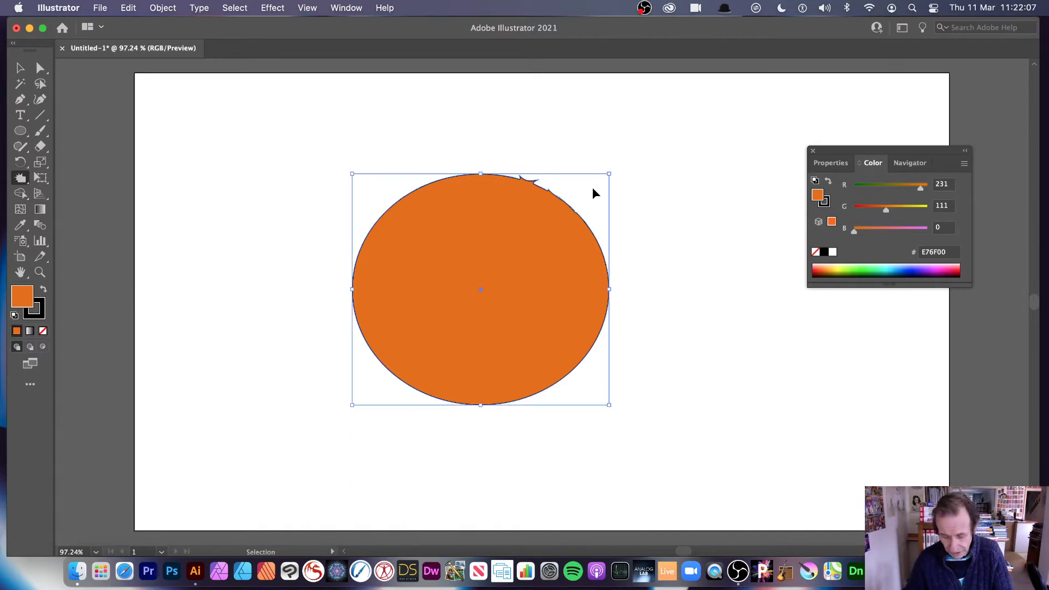
key(super+z)
key(super+z)
key(super+z)
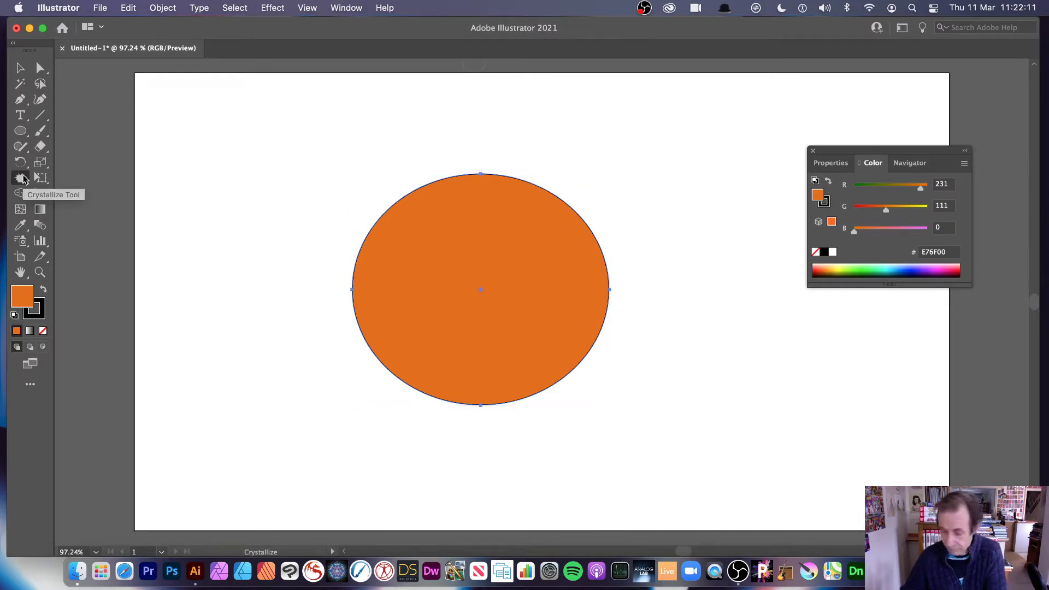
- Set the Crystallize tool's brush width and height to 400 px each
double_click(22, 179)
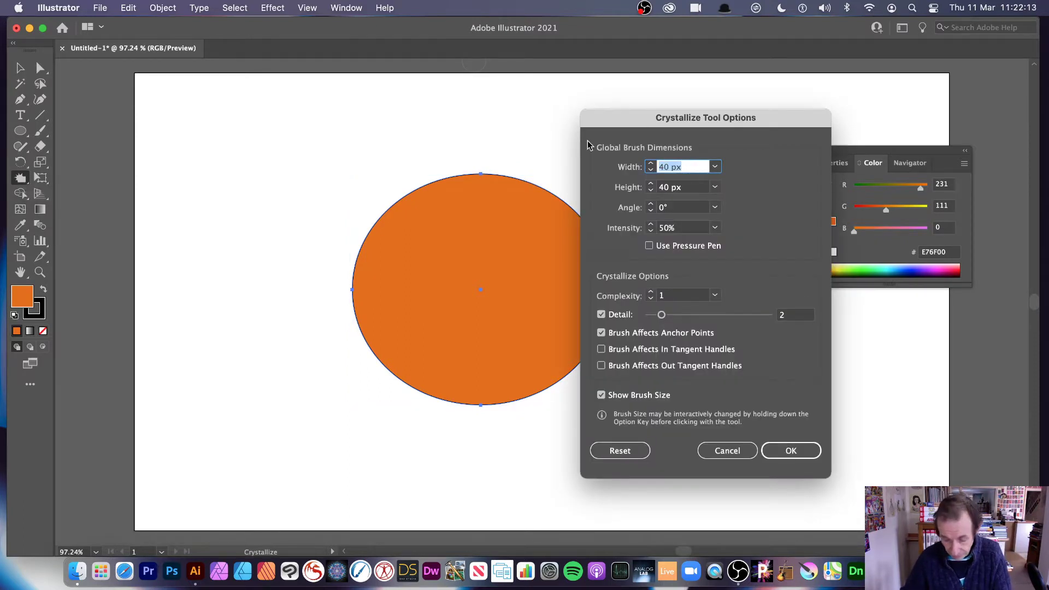
text(400)
key(Tab)
text(400)
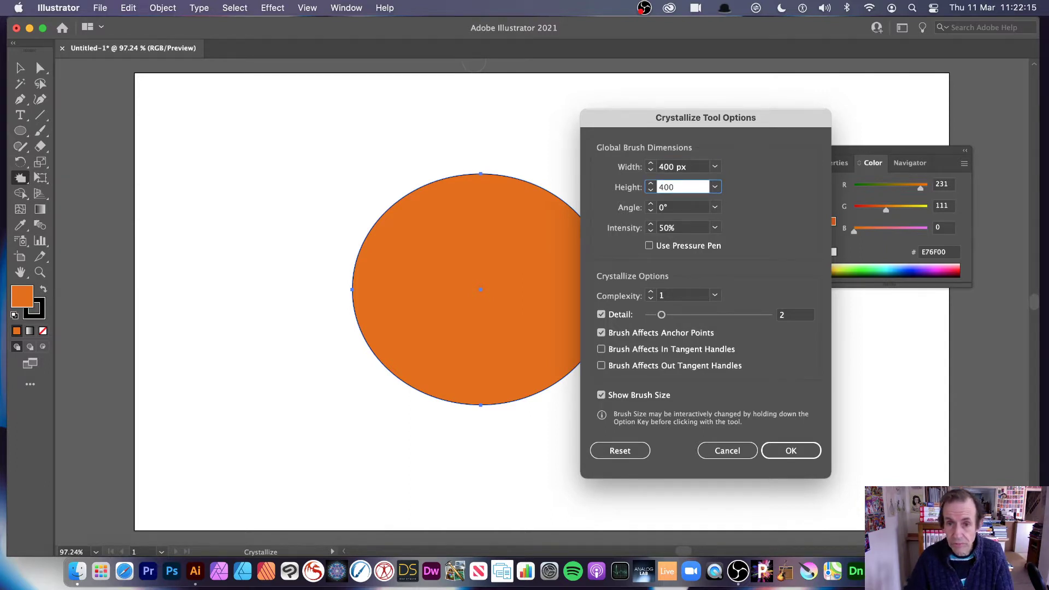
key(Return)
- Crystallize the ellipse's whole outline with long 400 px brush strokes, pulling large spikes outward on both sides
mouse_move(538, 224)
mouse_down()
mouse_move(696, 148)
mouse_move(738, 351)
mouse_move(563, 375)
mouse_move(410, 328)
mouse_move(278, 391)
mouse_up()
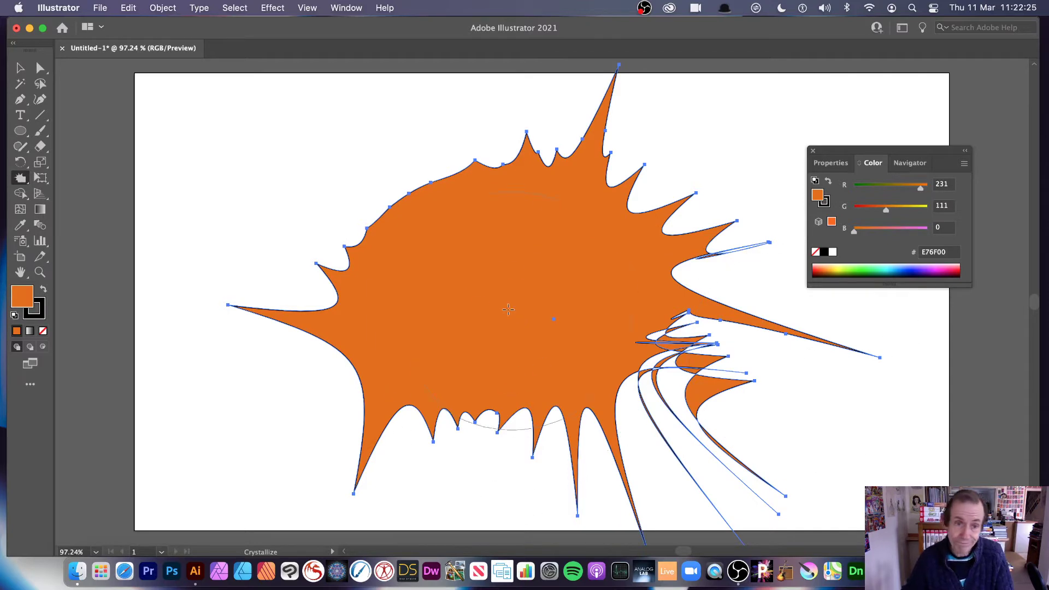
mouse_move(508, 310)
mouse_down()
mouse_move(305, 184)
mouse_move(322, 280)
mouse_move(262, 276)
mouse_move(306, 342)
mouse_move(257, 383)
mouse_up()
mouse_move(382, 415)
mouse_down()
mouse_move(163, 415)
mouse_move(221, 419)
mouse_up()
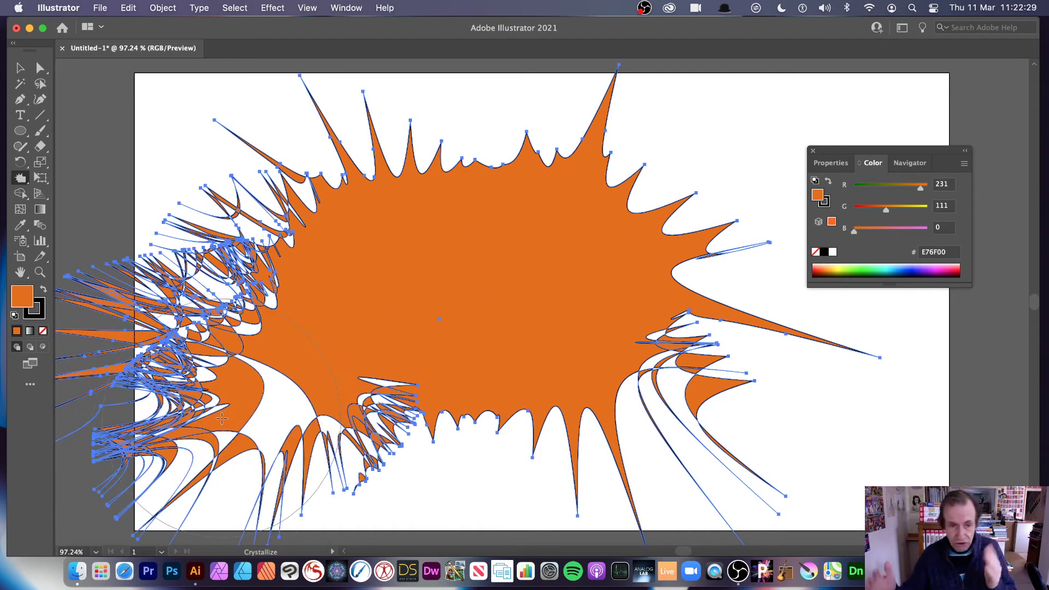
- Undo the large Crystallize strokes and the ellipse itself, back to an empty artboard
key(super+z)
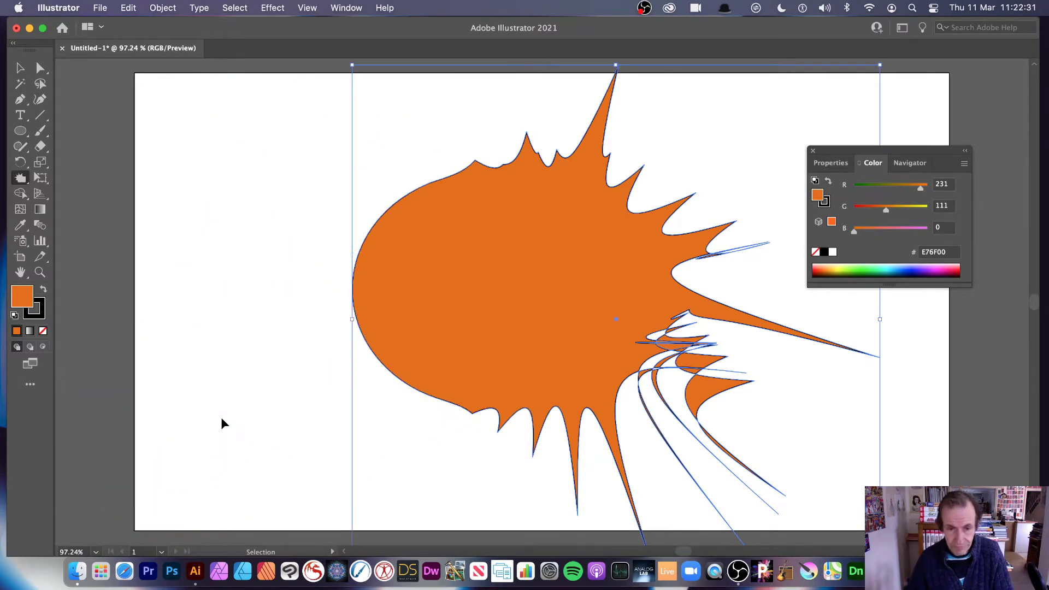
key(super+z)
key(super+z)
key(super+z)
key(super+z)
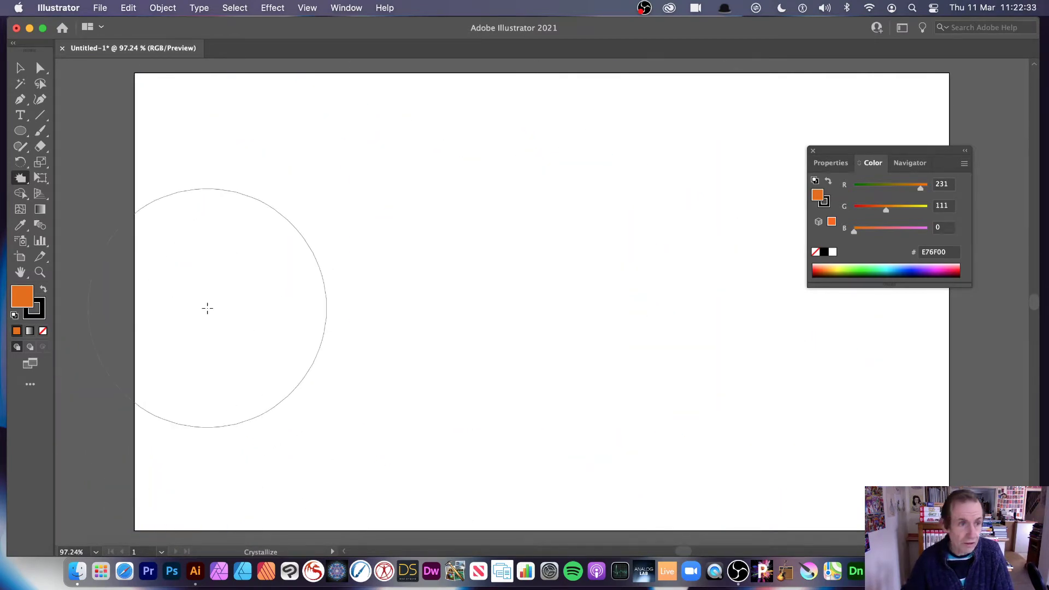
- Draw an orange circle with the Ellipse tool near the middle of the artboard
click(20, 131)
drag(365, 182, 612, 427)
- Set the Crystallize brush width to 100 px and try it around the circle's outline, undoing the strokes
click(21, 178)
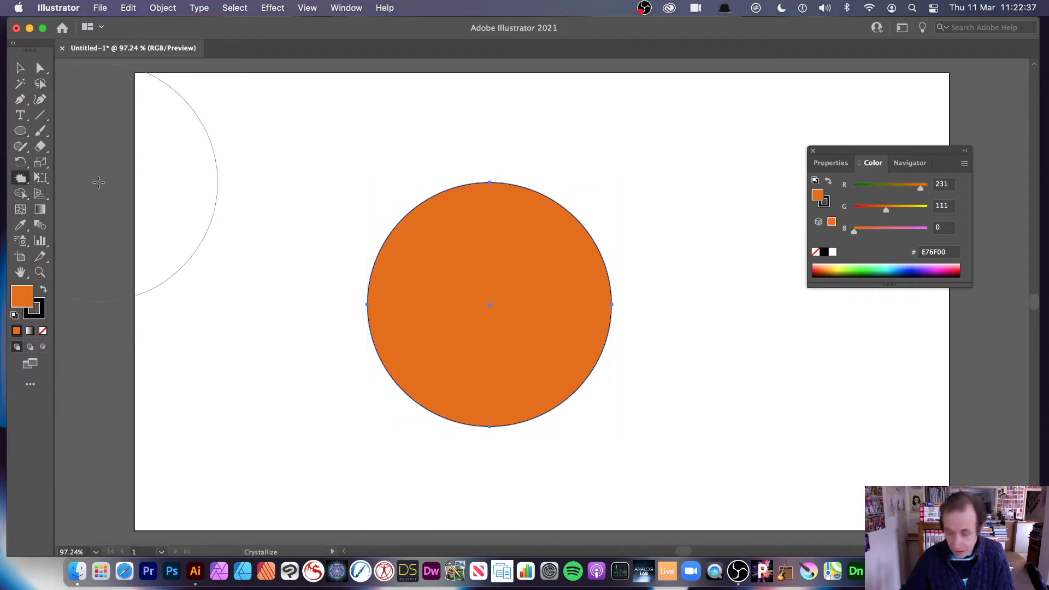
key(Return)
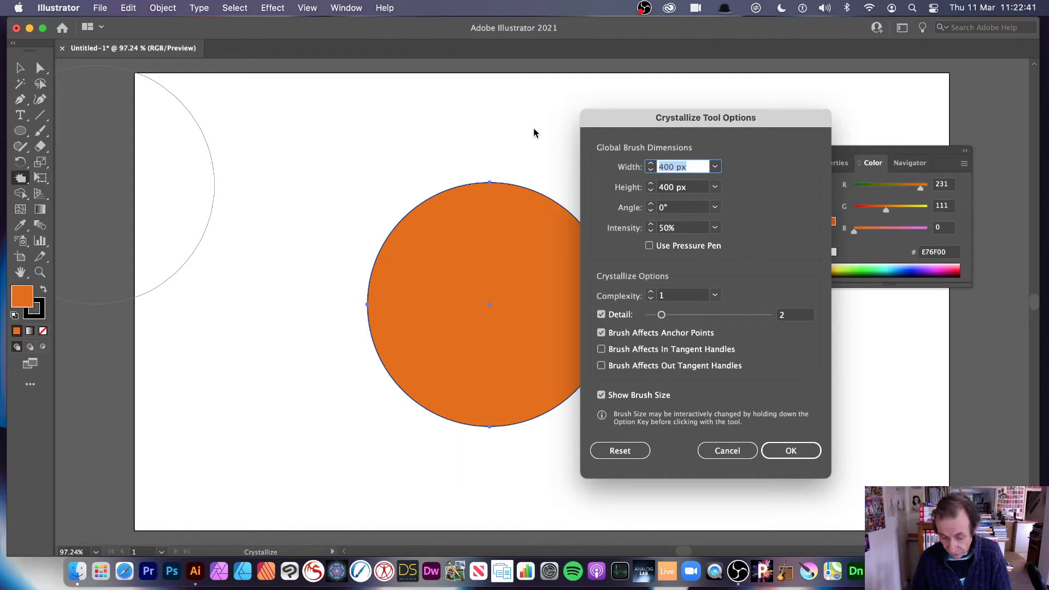
text(100)
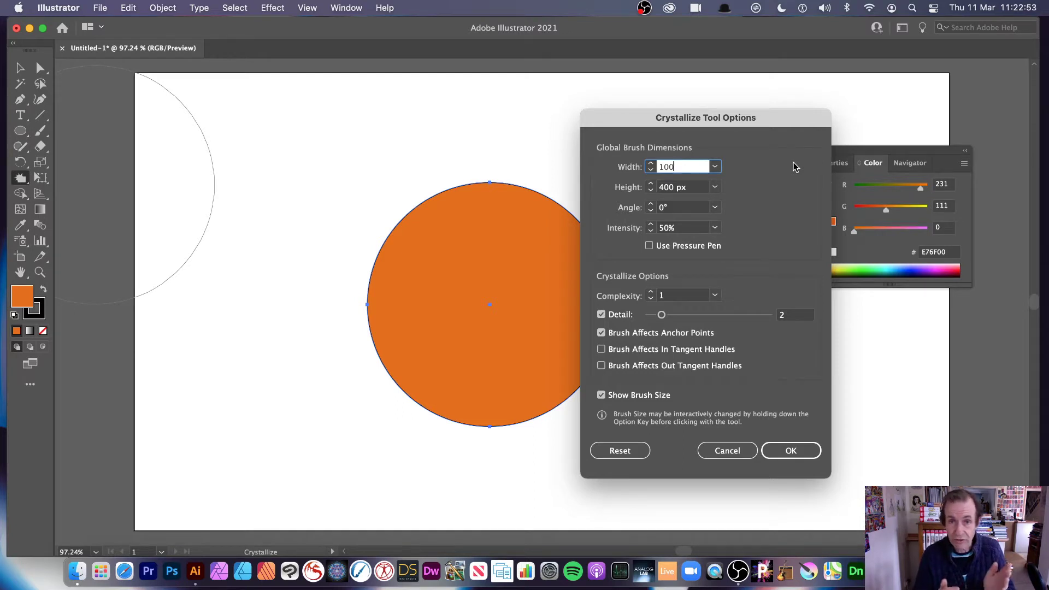
key(Tab)
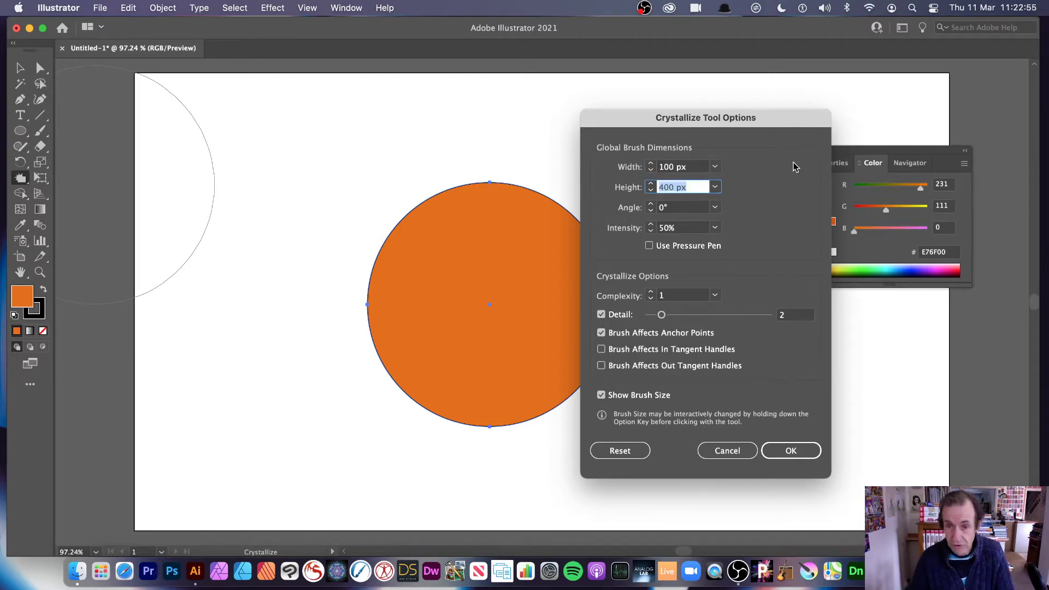
click(797, 448)
mouse_move(423, 178)
mouse_down()
mouse_move(417, 275)
mouse_move(445, 182)
mouse_move(534, 239)
mouse_move(513, 244)
mouse_move(564, 322)
mouse_move(593, 262)
mouse_move(659, 262)
mouse_move(592, 282)
mouse_move(428, 285)
mouse_move(395, 407)
mouse_move(349, 311)
mouse_move(414, 265)
mouse_move(514, 290)
mouse_up()
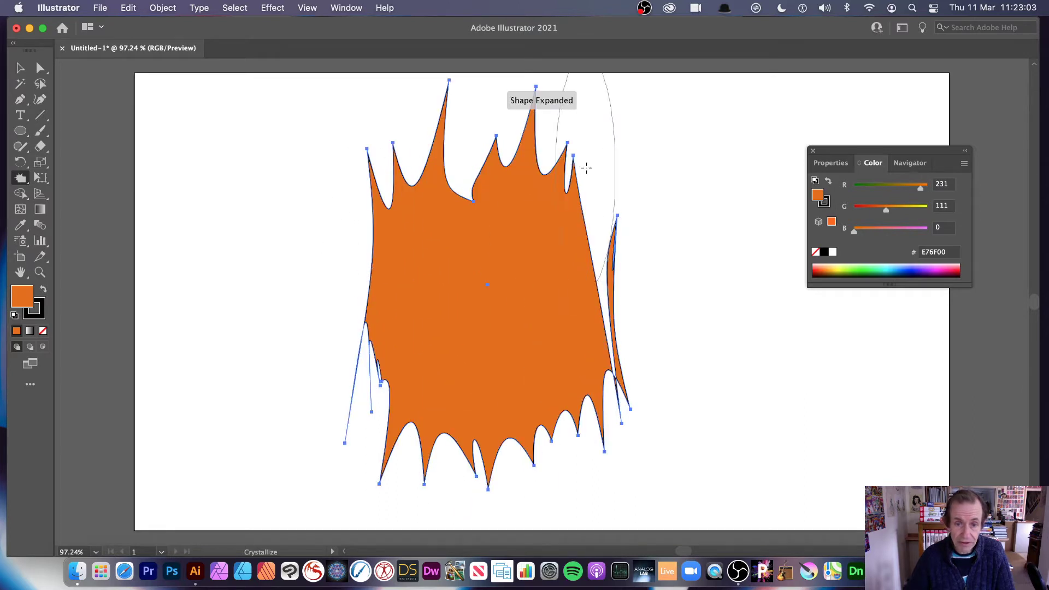
key(super+z)
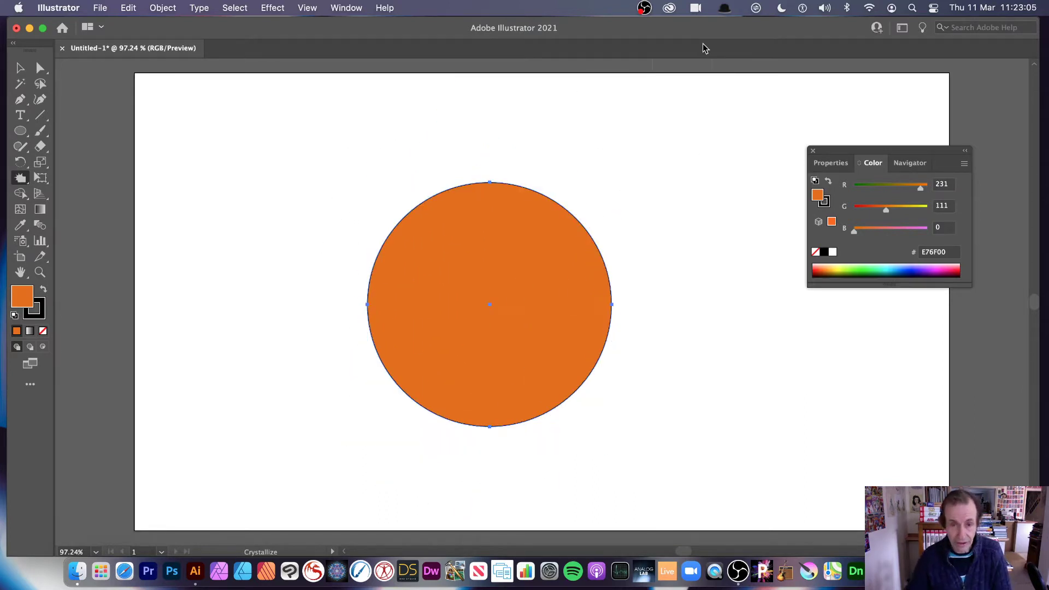
- Set the Crystallize tool's brush width to 20 px
key(Return)
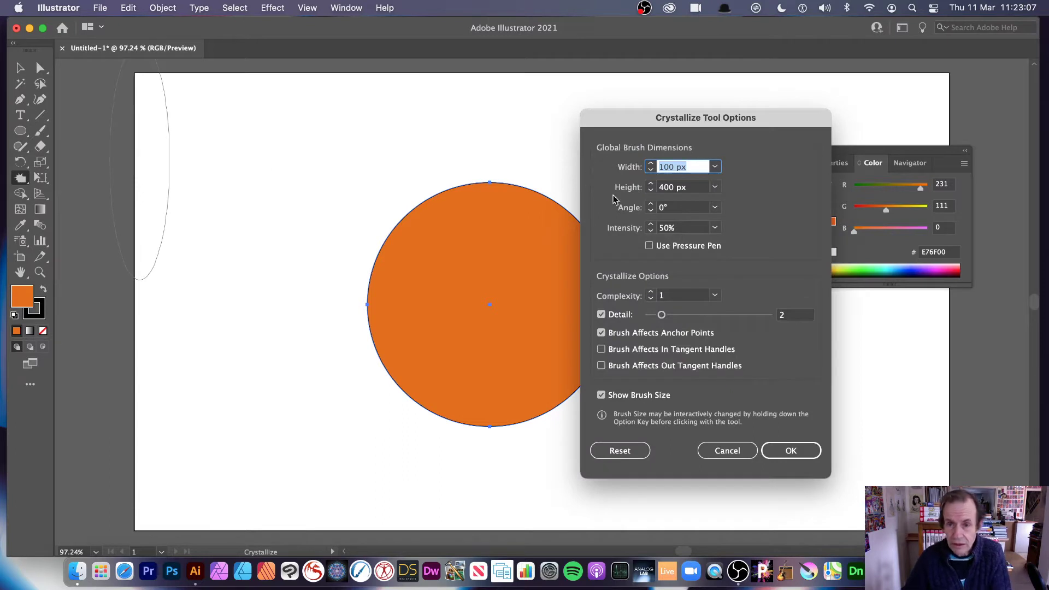
key(Tab)
key(Tab)
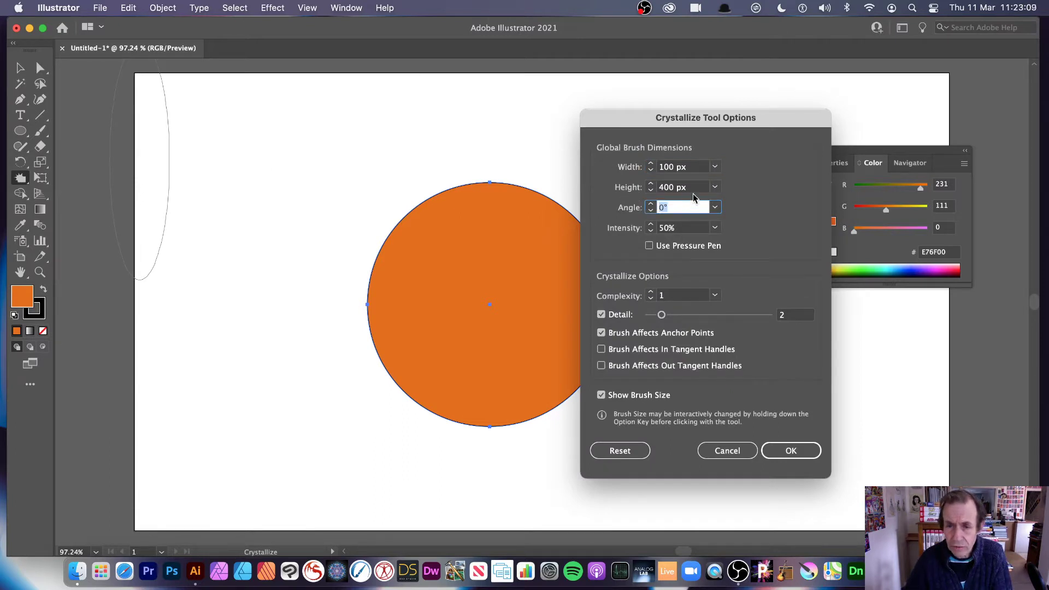
key(shift+Tab)
key(shift+Tab)
text(20)
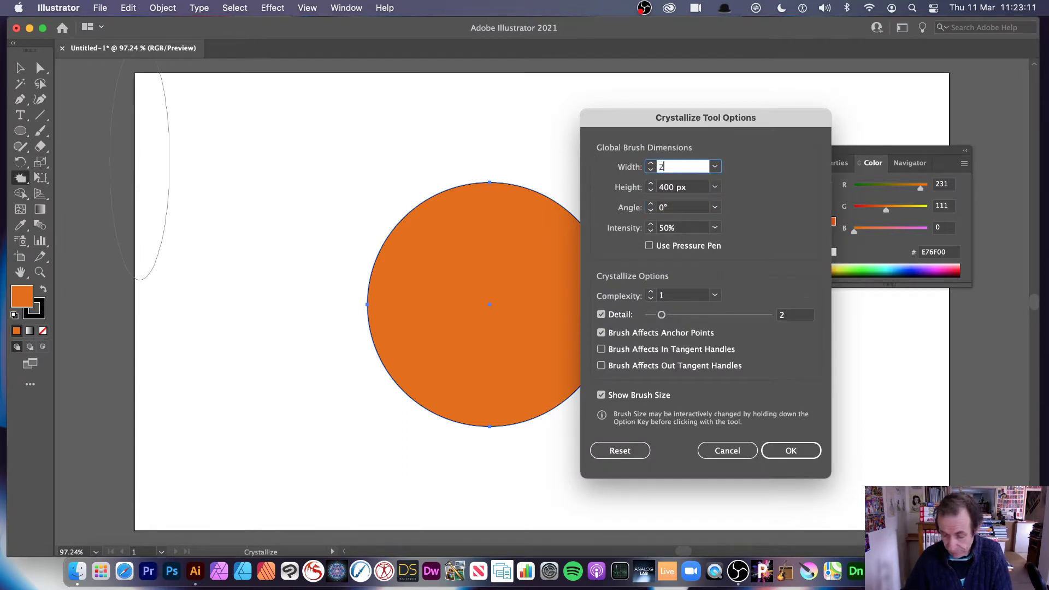
key(Tab)
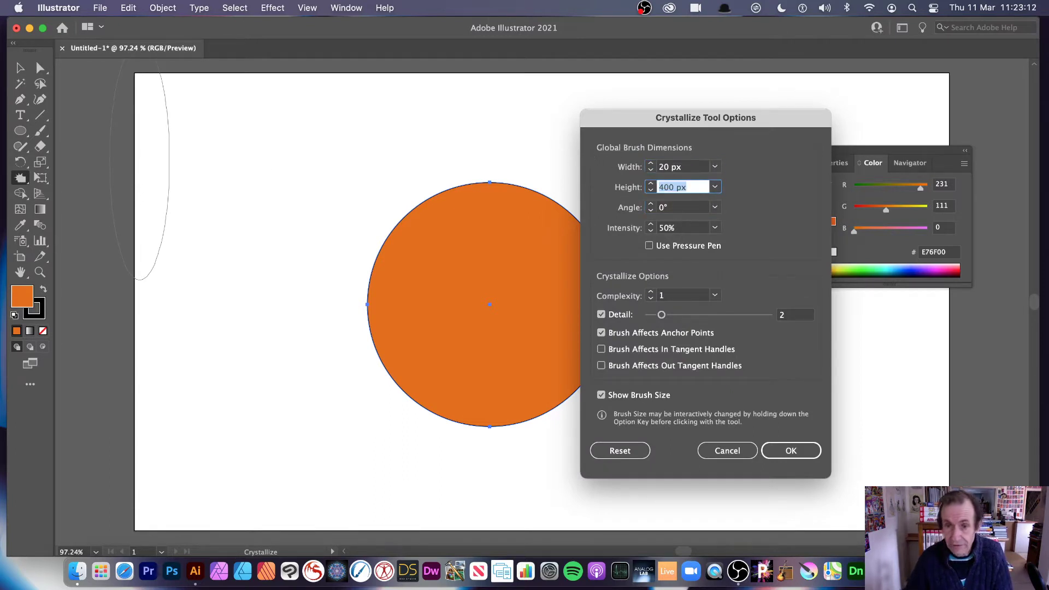
- Set the Crystallize brush intensity to 80% and its angle to -60°
click(715, 228)
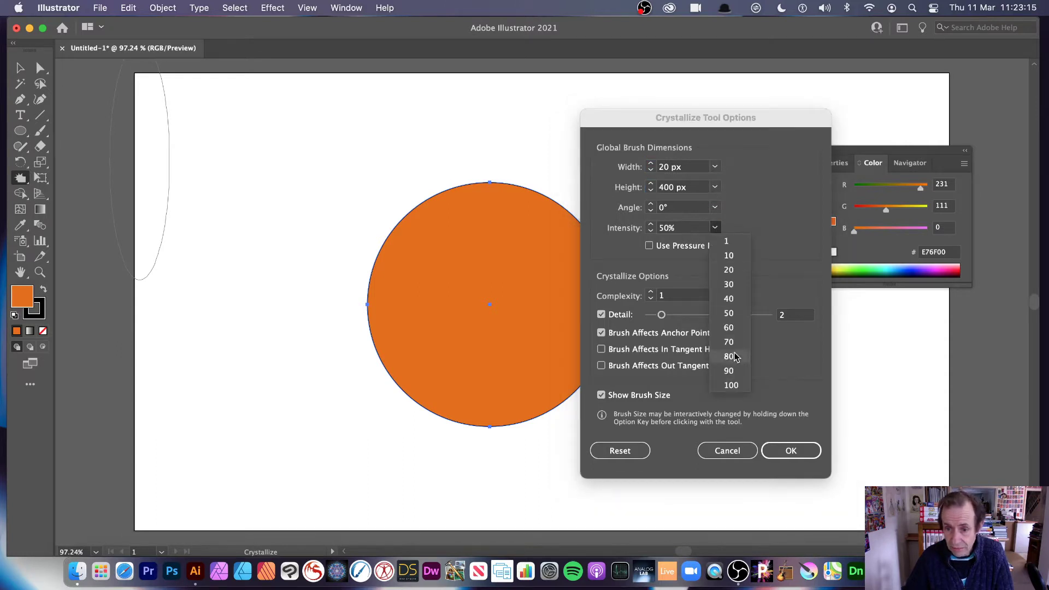
click(733, 358)
click(716, 207)
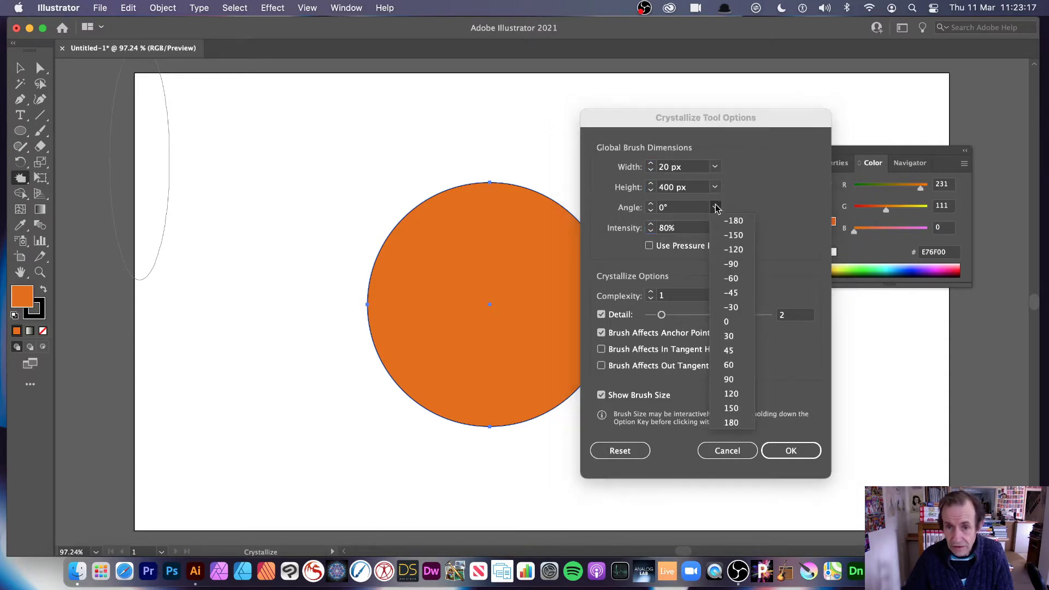
click(731, 284)
click(791, 451)
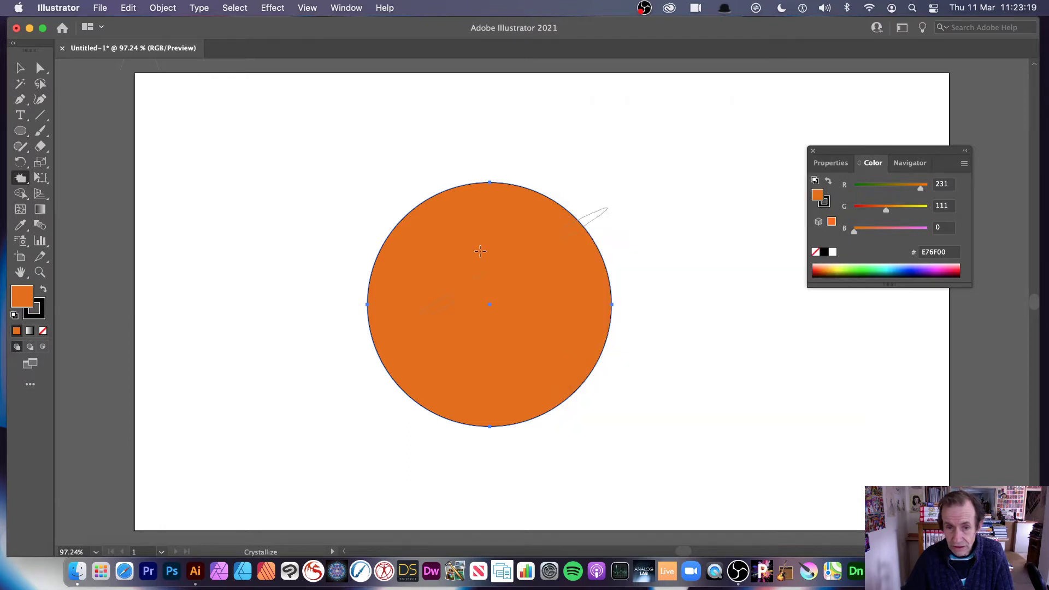
- Try the narrow angled Crystallize brush around the circle's outline, and undo the strokes
mouse_move(444, 178)
mouse_down()
mouse_move(518, 228)
mouse_move(482, 285)
mouse_move(629, 378)
mouse_move(694, 202)
mouse_move(574, 204)
mouse_move(339, 339)
mouse_up()
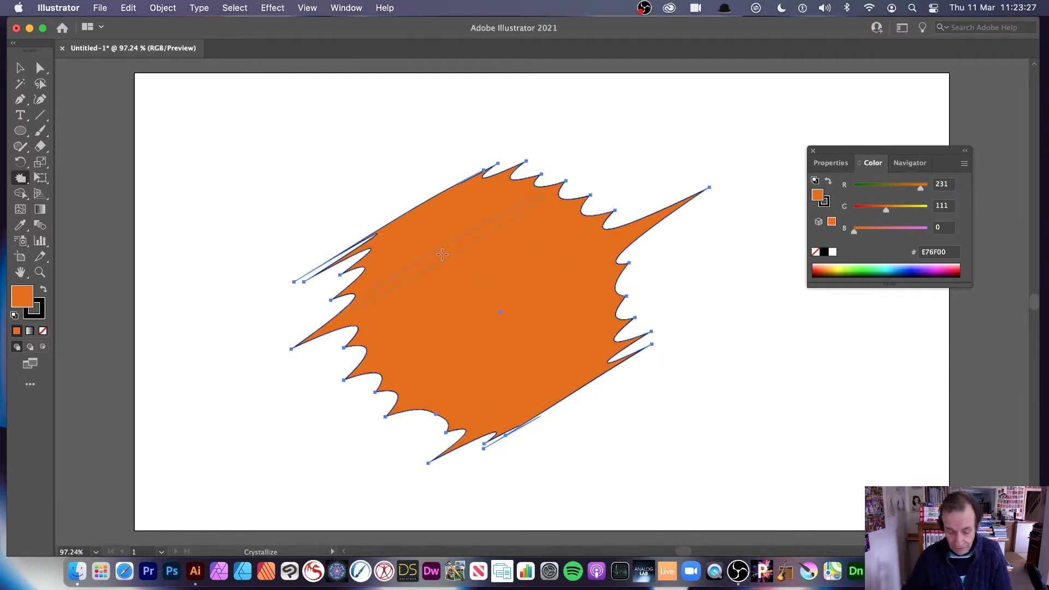
key(super+z)
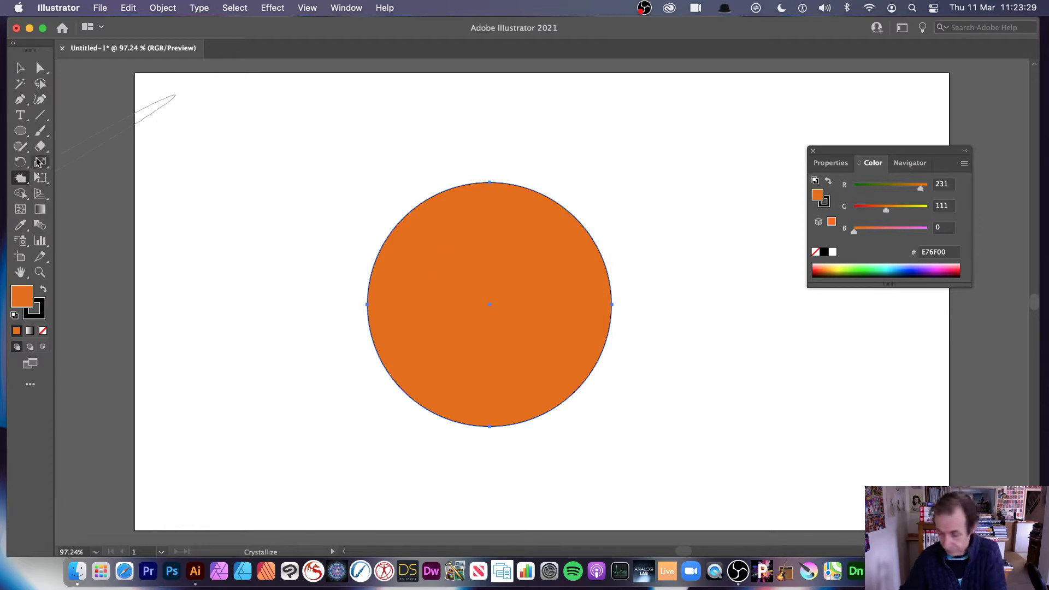
- Set the Crystallize brush angle to -23.5° and its intensity to 20%
double_click(22, 176)
click(694, 206)
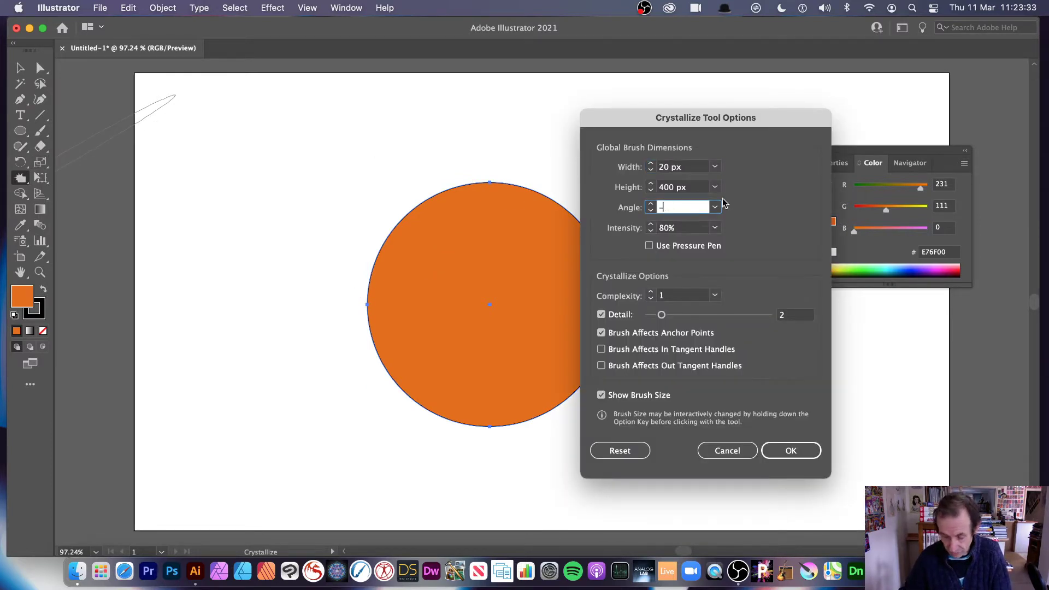
text(-23.5)
key(Tab)
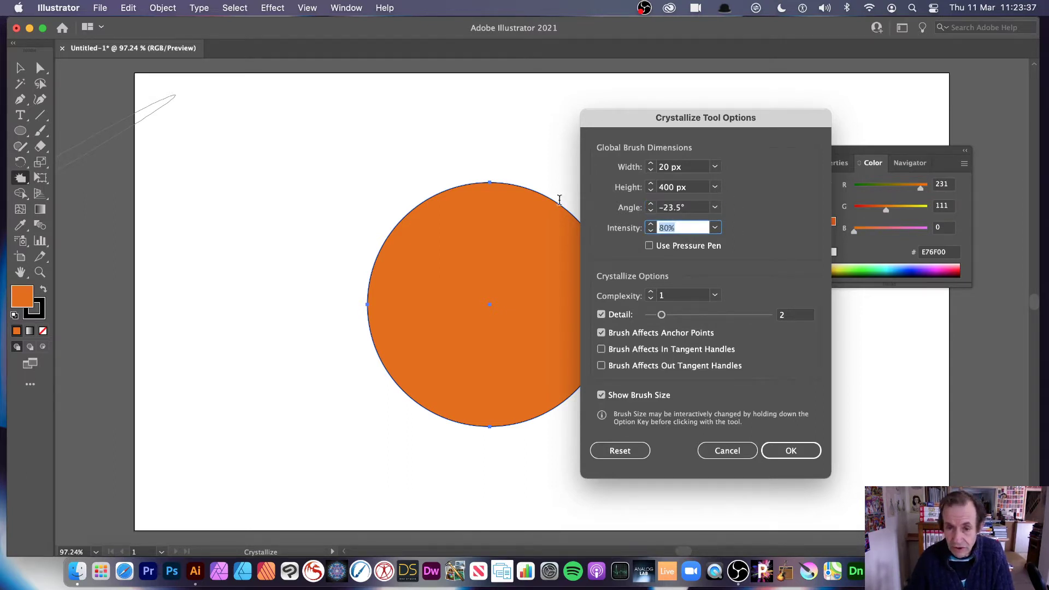
text(20)
key(Tab)
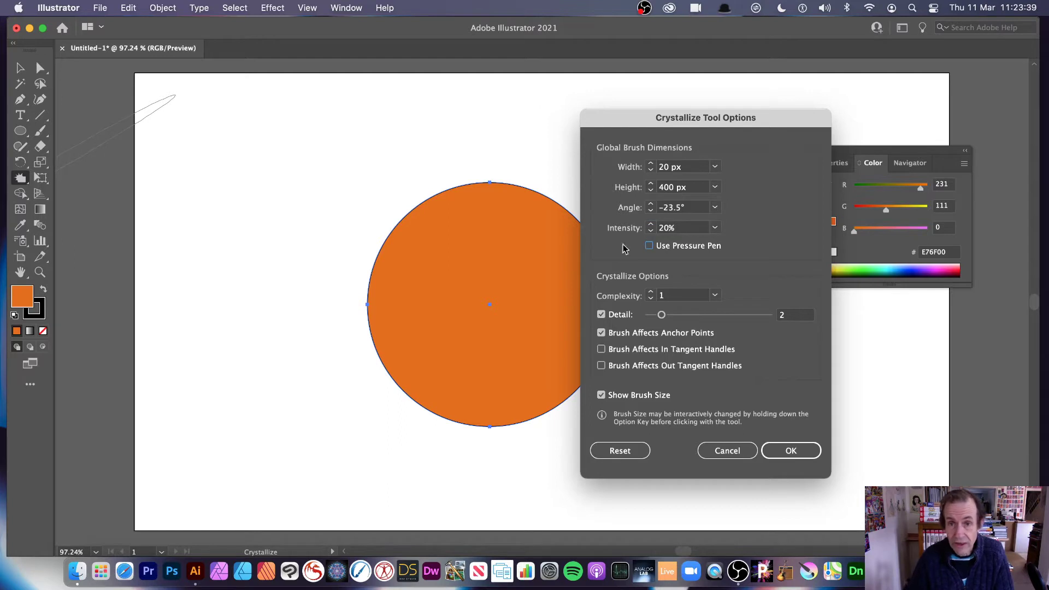
click(790, 446)
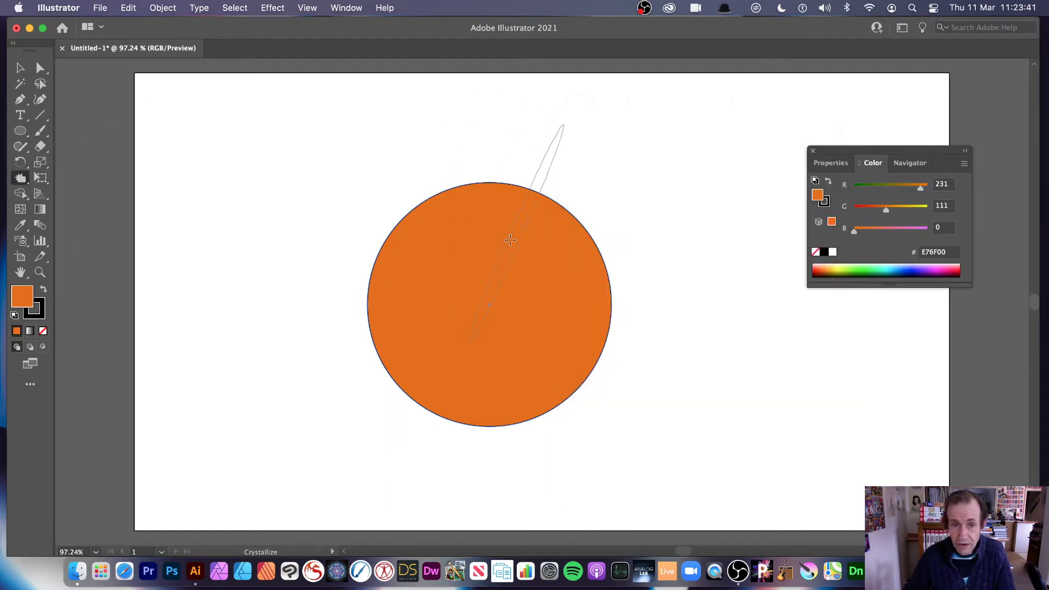
- Try the low-intensity Crystallize brush around the circle's outline, and undo the stroke
mouse_move(412, 178)
mouse_down()
mouse_move(534, 257)
mouse_move(629, 372)
mouse_move(448, 454)
mouse_move(355, 371)
mouse_move(399, 229)
mouse_move(456, 291)
mouse_move(535, 185)
mouse_move(601, 246)
mouse_move(492, 437)
mouse_move(377, 262)
mouse_move(376, 208)
mouse_up()
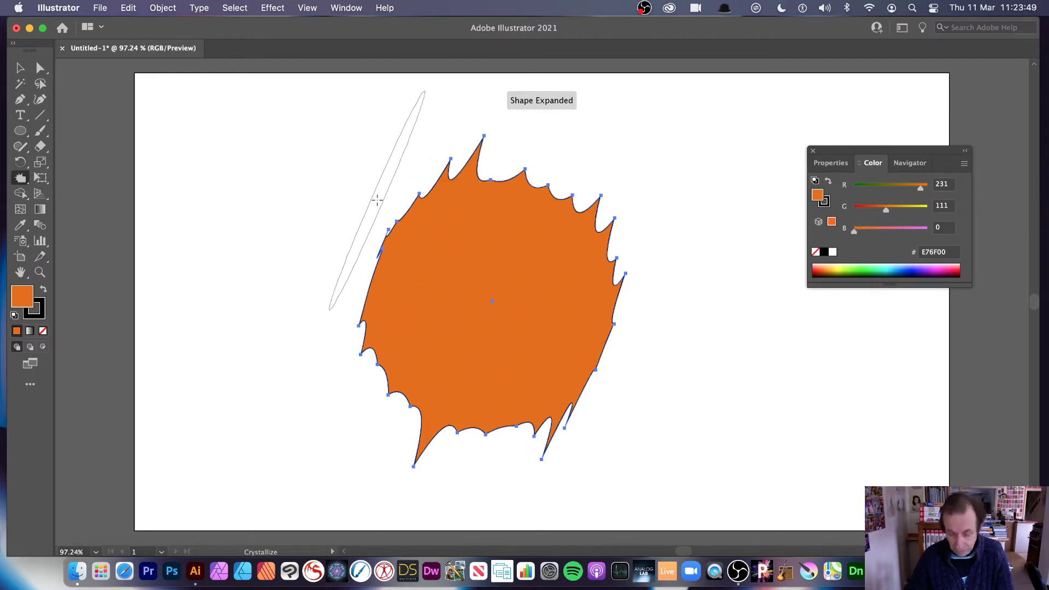
key(super+z)
- Draw two smaller ellipses beside the large circle, one to its upper left and one just above it
click(20, 131)
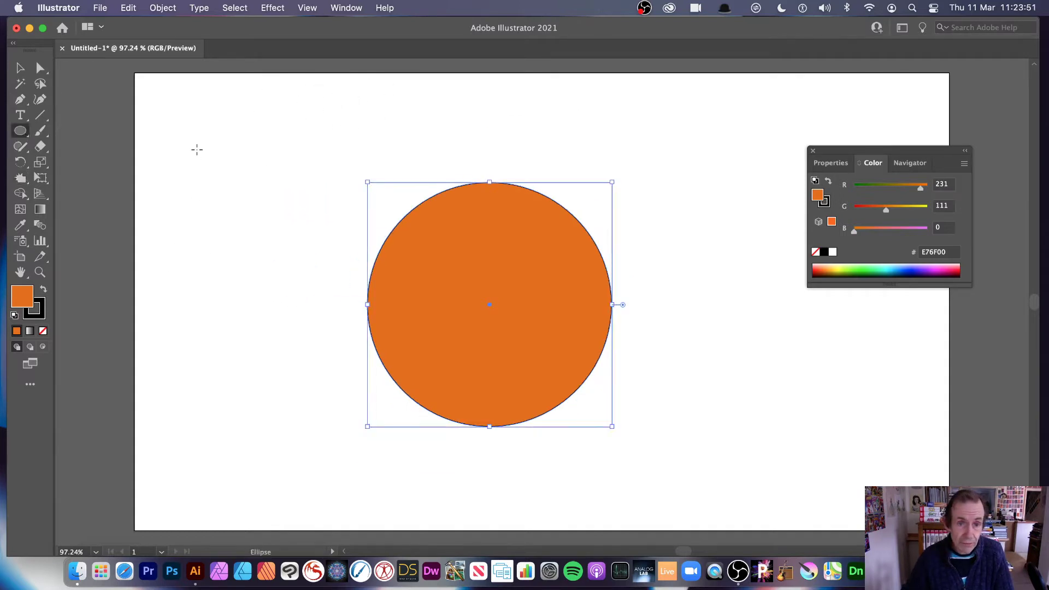
drag(191, 148, 327, 295)
drag(358, 99, 457, 197)
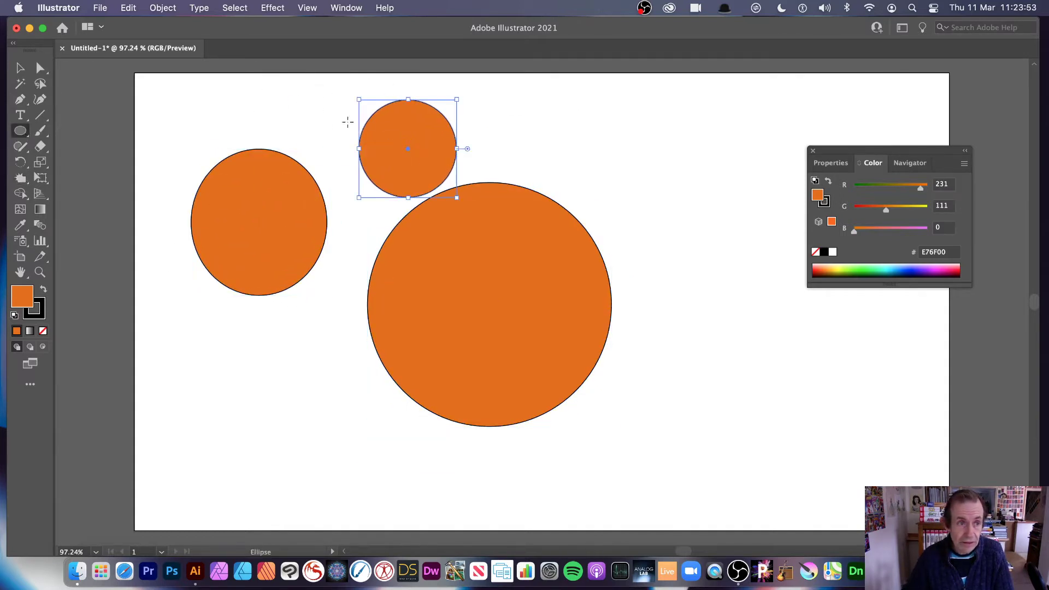
- Deselect all the circles, try the Crystallize brush across them, and undo the strokes
click(20, 67)
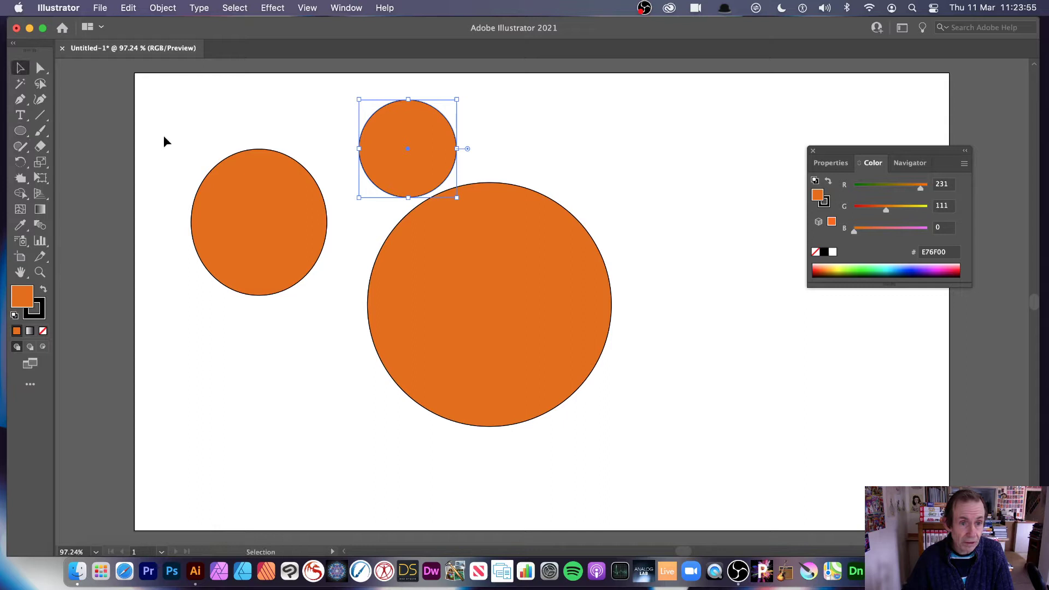
click(413, 269)
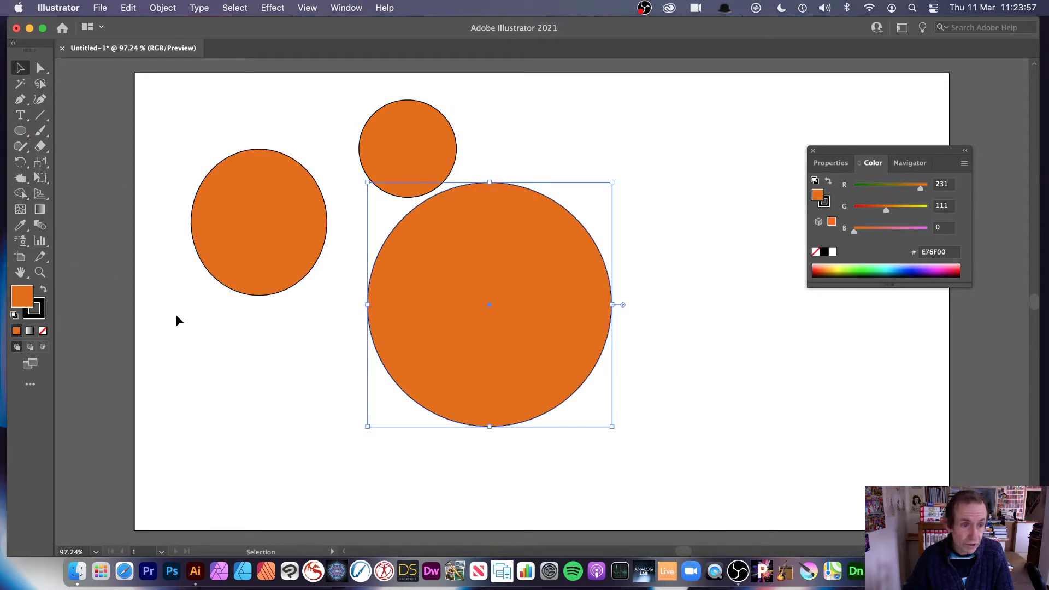
click(184, 291)
click(20, 178)
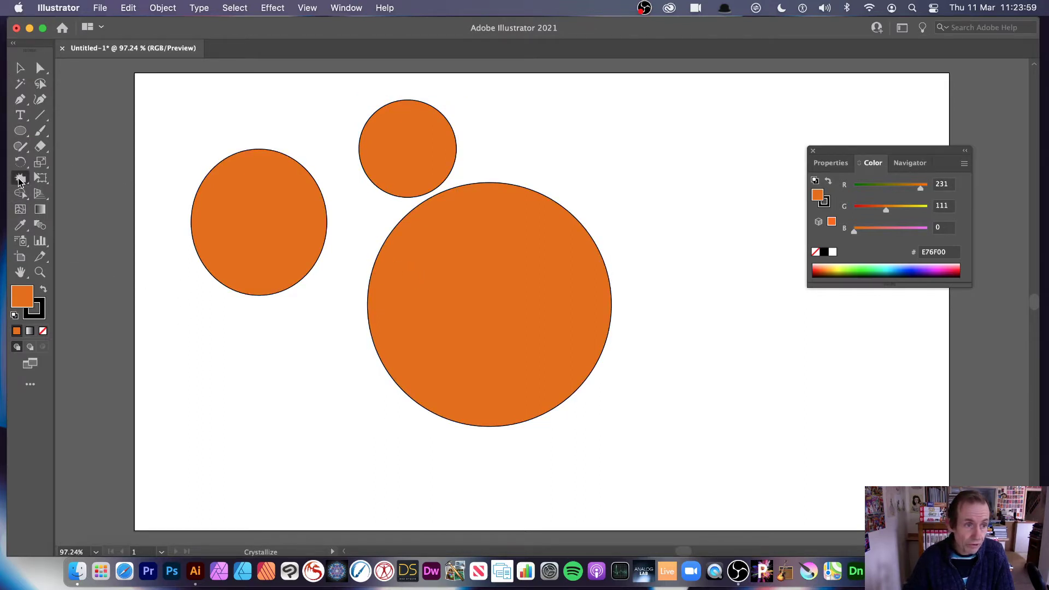
click(364, 352)
mouse_move(364, 352)
mouse_down()
mouse_move(426, 269)
mouse_move(620, 212)
mouse_move(545, 345)
mouse_move(365, 183)
mouse_move(387, 143)
mouse_move(502, 150)
mouse_move(427, 128)
mouse_move(357, 151)
mouse_move(283, 163)
mouse_move(264, 154)
mouse_move(275, 192)
mouse_move(289, 137)
mouse_move(259, 107)
mouse_move(257, 119)
mouse_move(311, 167)
mouse_move(334, 233)
mouse_move(325, 199)
mouse_move(333, 141)
mouse_move(290, 155)
mouse_move(290, 168)
mouse_move(343, 159)
mouse_move(332, 157)
mouse_move(381, 223)
mouse_move(425, 172)
mouse_move(381, 219)
mouse_move(344, 172)
mouse_move(513, 254)
mouse_move(462, 163)
mouse_move(523, 209)
mouse_move(553, 262)
mouse_move(544, 266)
mouse_move(609, 324)
mouse_move(605, 261)
mouse_move(573, 292)
mouse_move(191, 224)
mouse_move(156, 182)
mouse_move(248, 232)
mouse_move(435, 202)
mouse_move(267, 174)
mouse_up()
key(super+z)
mouse_move(401, 143)
mouse_down()
mouse_move(458, 147)
mouse_move(322, 151)
mouse_move(209, 175)
mouse_move(170, 279)
mouse_move(179, 255)
mouse_move(293, 237)
mouse_move(280, 204)
mouse_move(229, 202)
mouse_move(478, 303)
mouse_move(650, 319)
mouse_up()
key(super+z)
- Select all three circles, try the Crystallize brush around their outlines, and undo the distortion
click(20, 68)
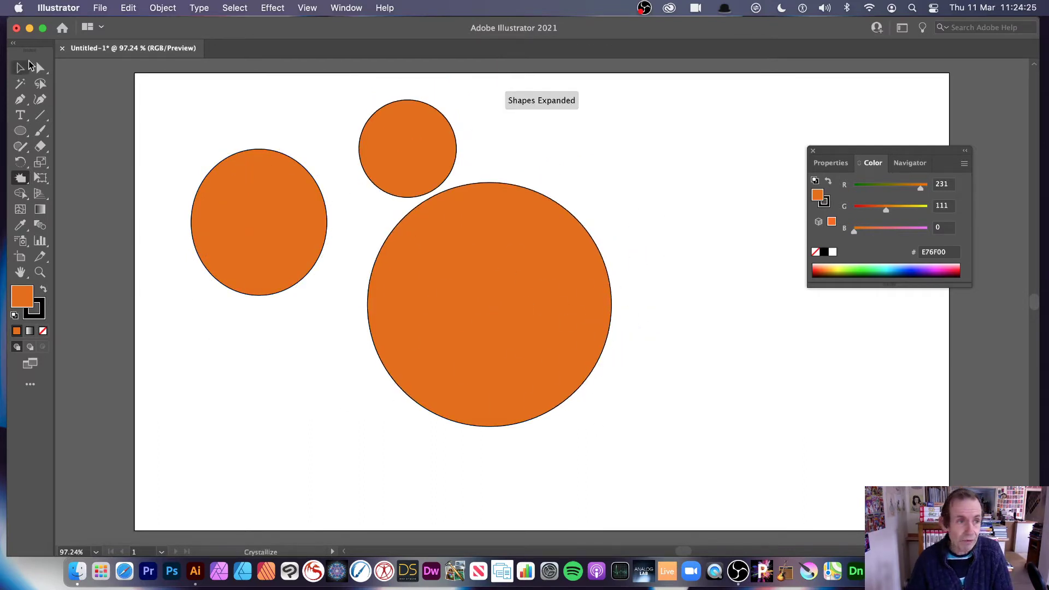
drag(189, 94, 752, 449)
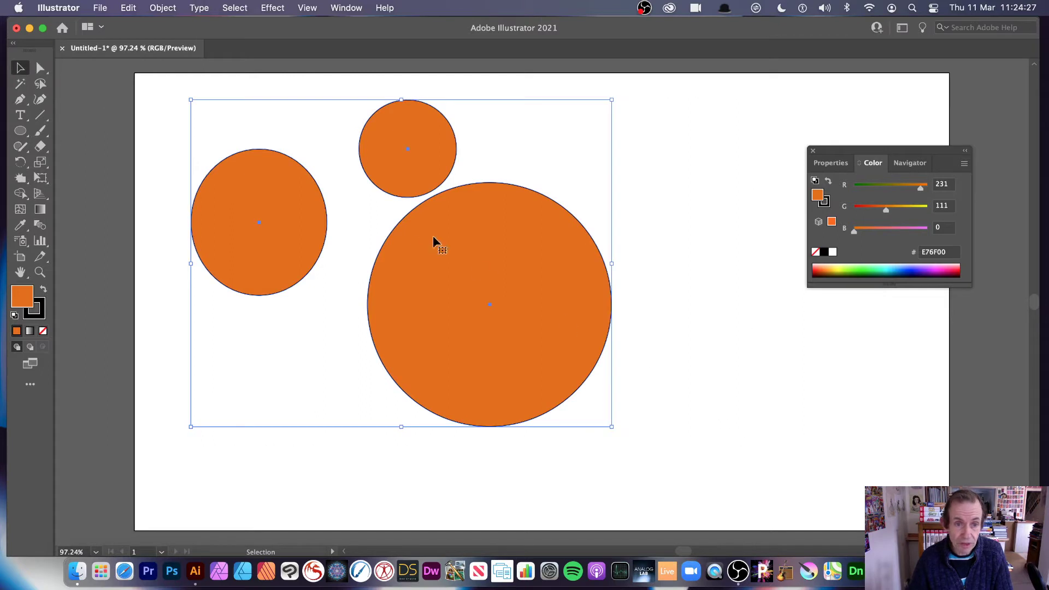
click(20, 178)
mouse_move(438, 231)
mouse_down()
mouse_move(481, 186)
mouse_move(552, 218)
mouse_move(525, 350)
mouse_move(323, 213)
mouse_move(257, 136)
mouse_move(453, 118)
mouse_move(327, 125)
mouse_move(359, 310)
mouse_move(407, 431)
mouse_move(546, 424)
mouse_move(355, 327)
mouse_move(360, 253)
mouse_up()
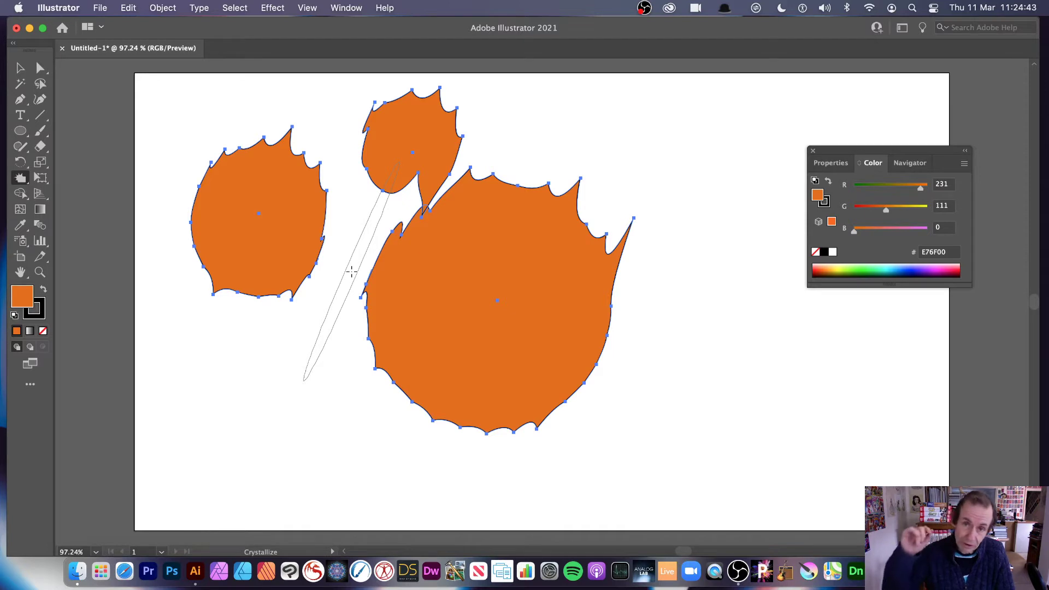
key(v)
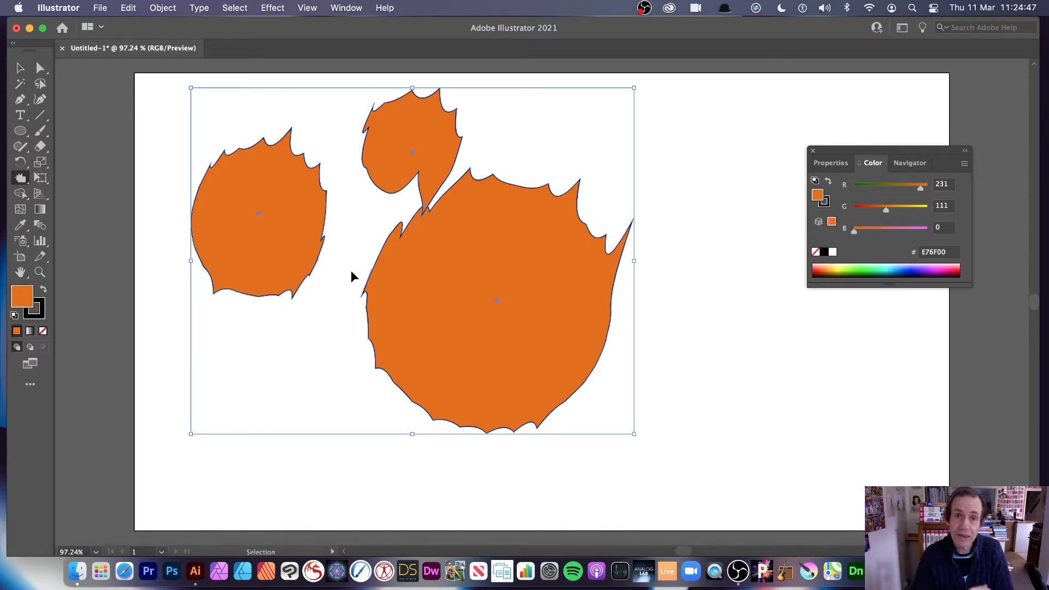
key(super+z)
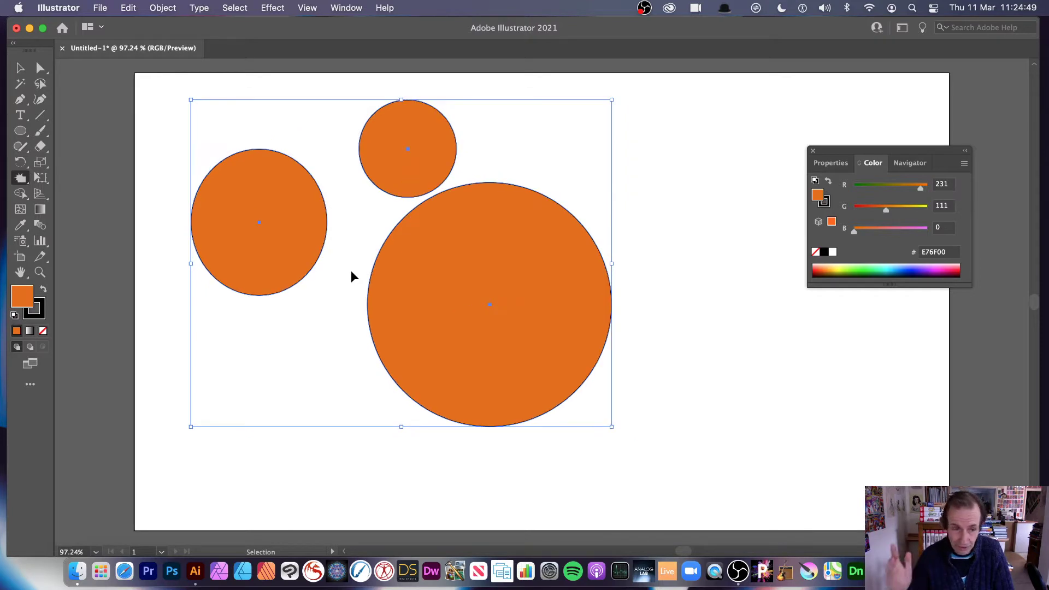
- Delete all three orange circles from the artboard
key(BackSpace)
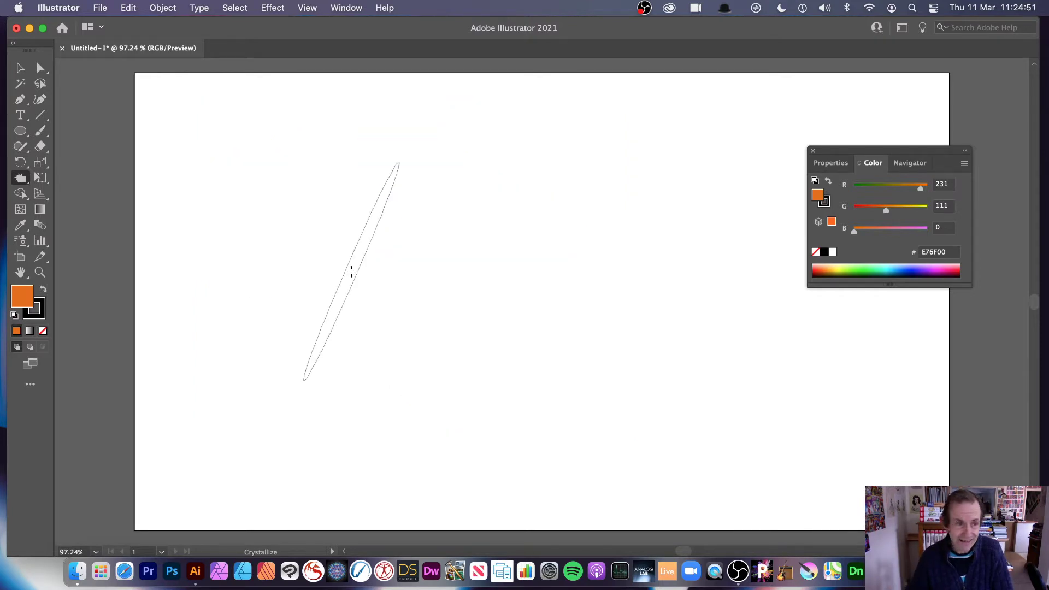
click(22, 132)
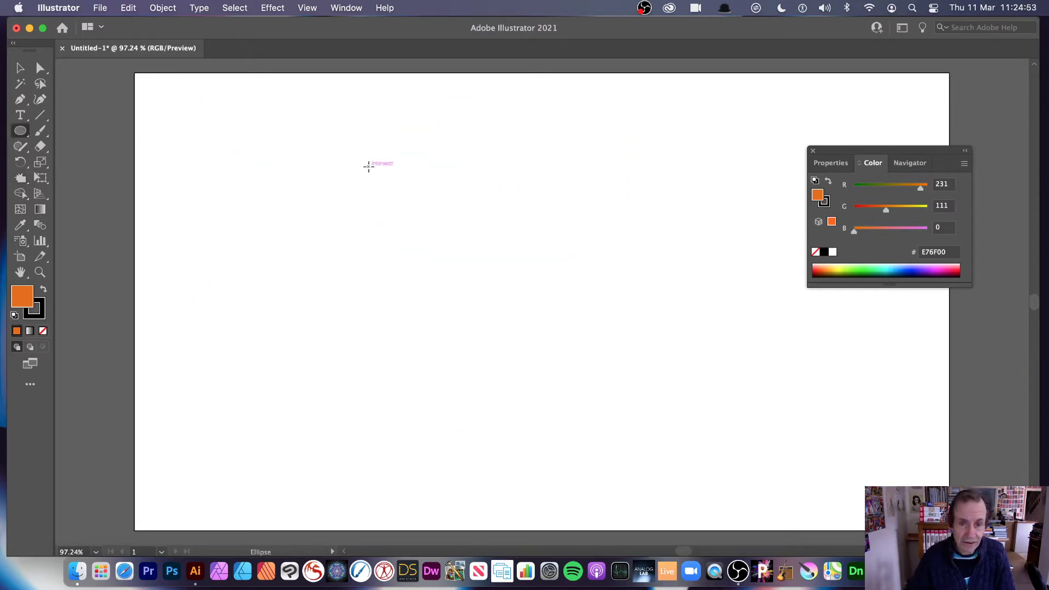
drag(369, 167, 682, 471)
key(super+z)
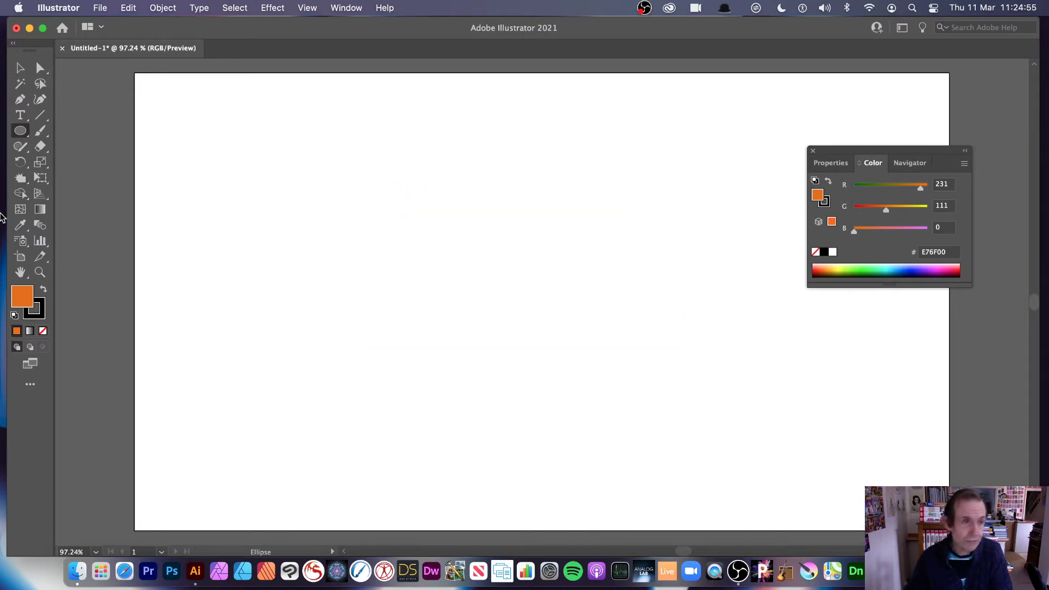
- Draw a large five-pointed star on the artboard, rotated so that one point faces left
click(20, 131)
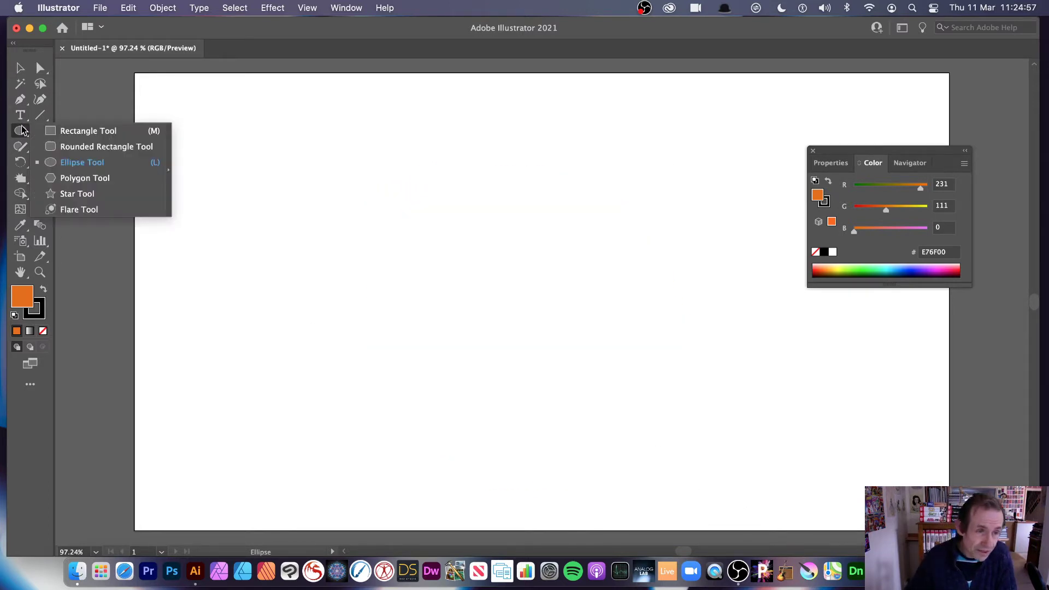
click(75, 194)
drag(462, 266, 598, 362)
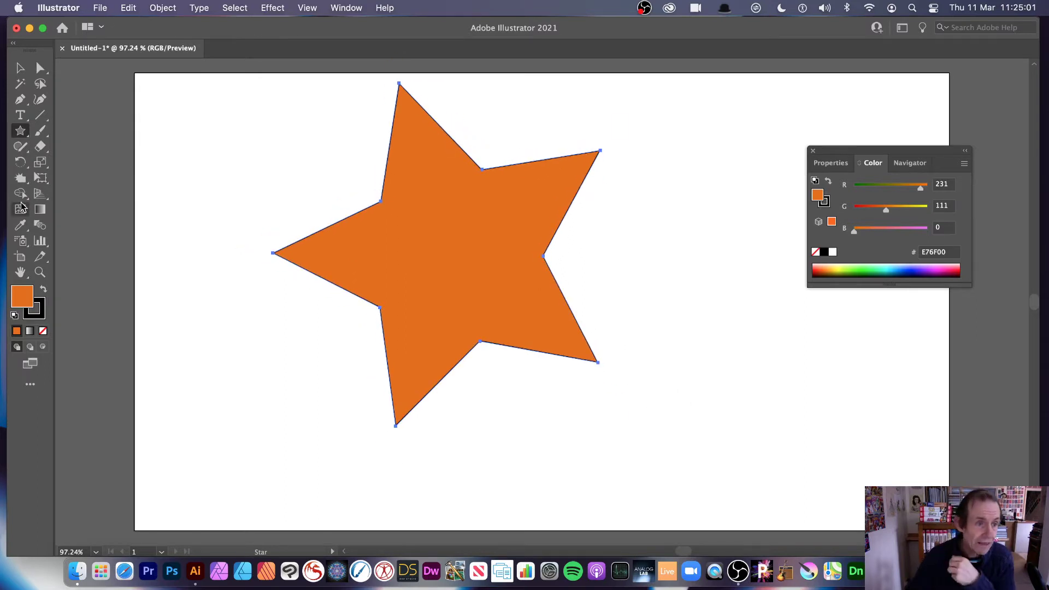
- Set the Crystallize brush intensity to 80% and its width and height to 300 px
click(21, 178)
double_click(23, 178)
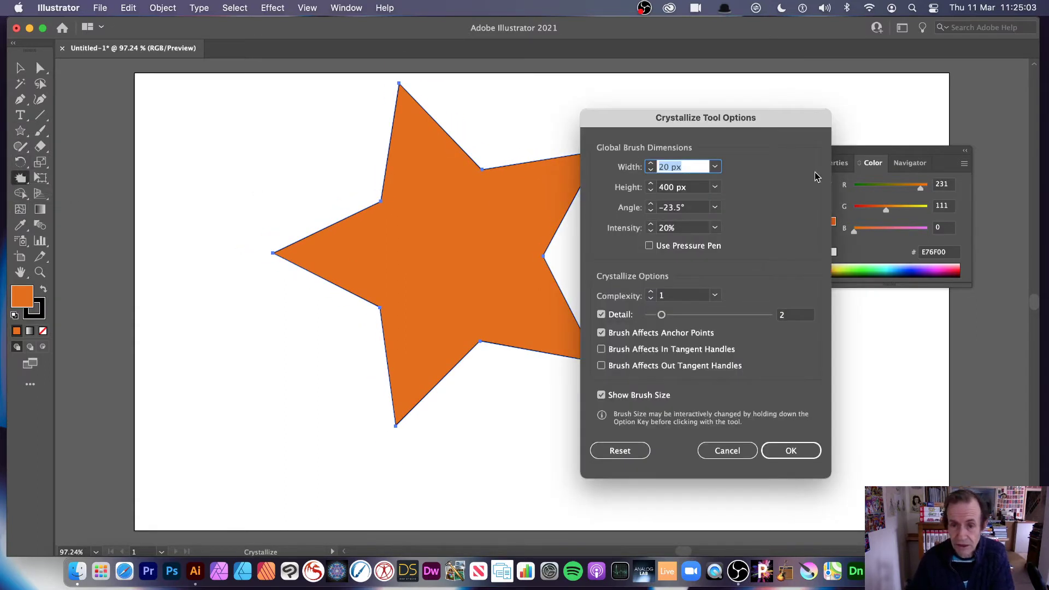
click(684, 224)
text(80)
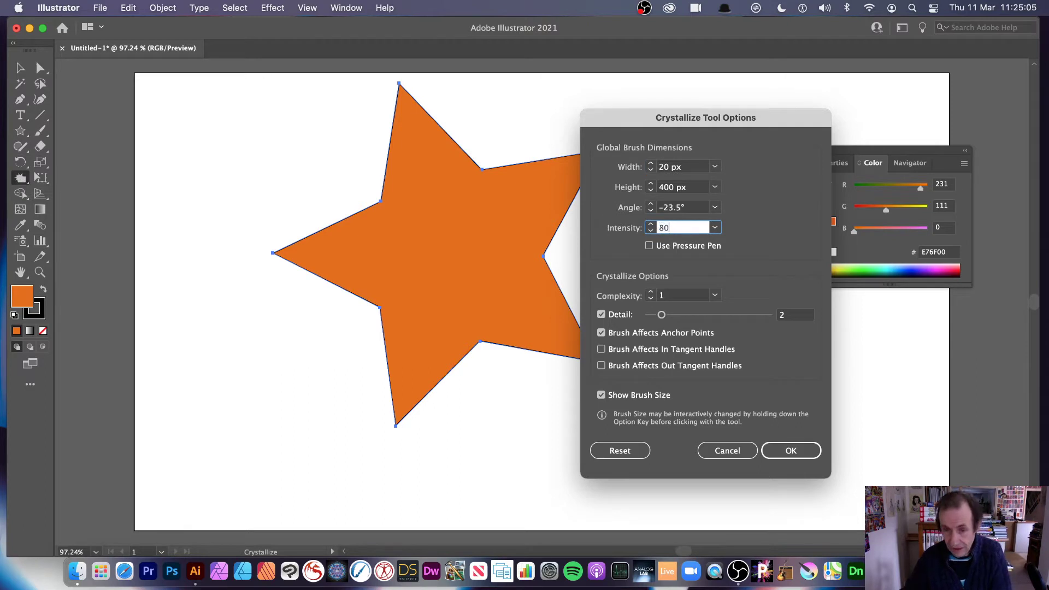
key(Tab)
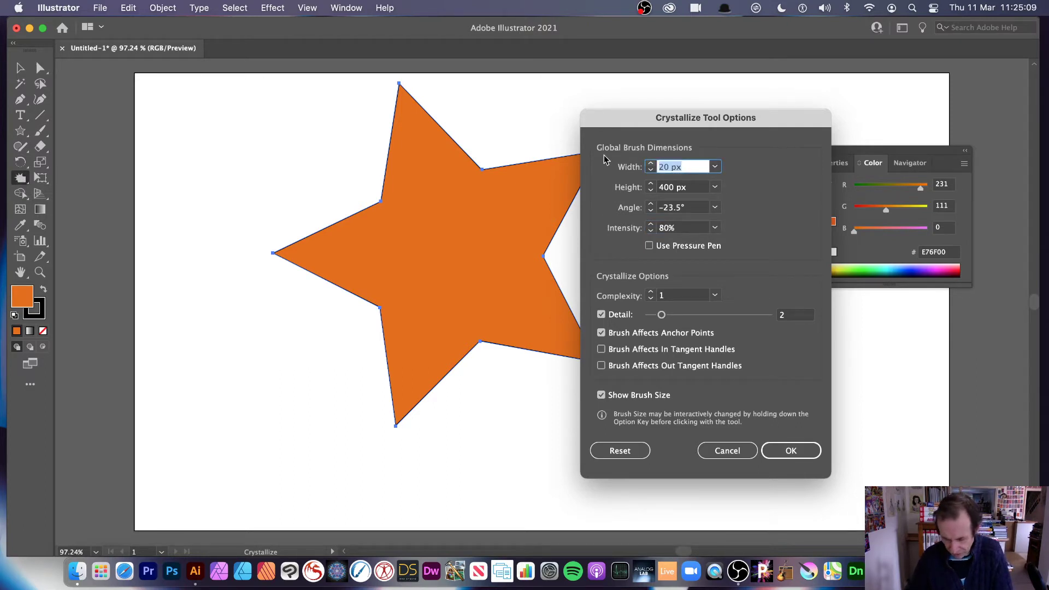
text(300)
key(Tab)
text(300)
key(Tab)
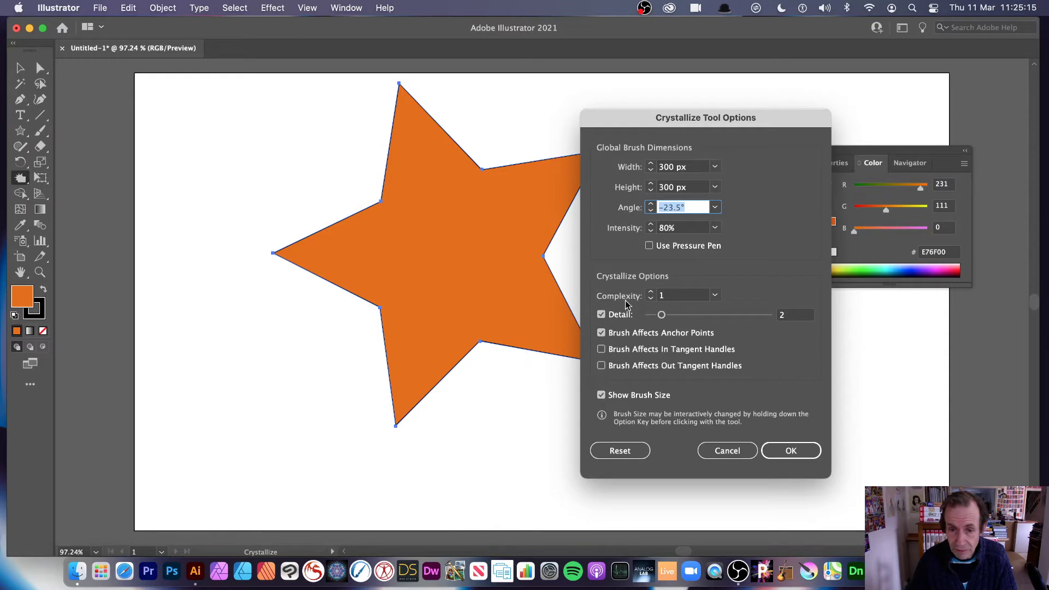
- Set the Crystallize complexity to 0, turn off Detail, and apply the tool options
click(715, 295)
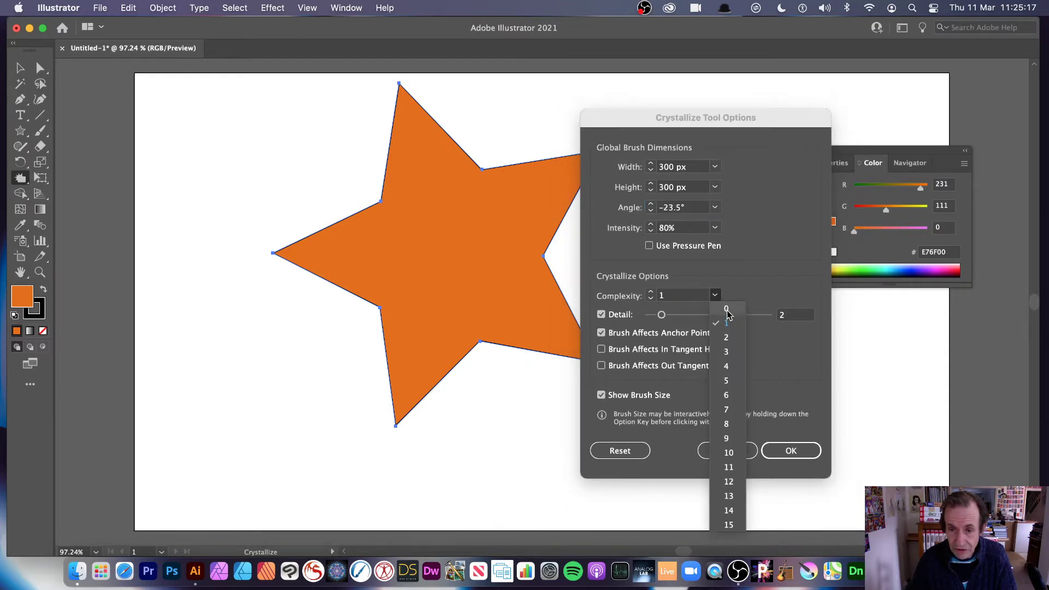
click(728, 312)
click(601, 314)
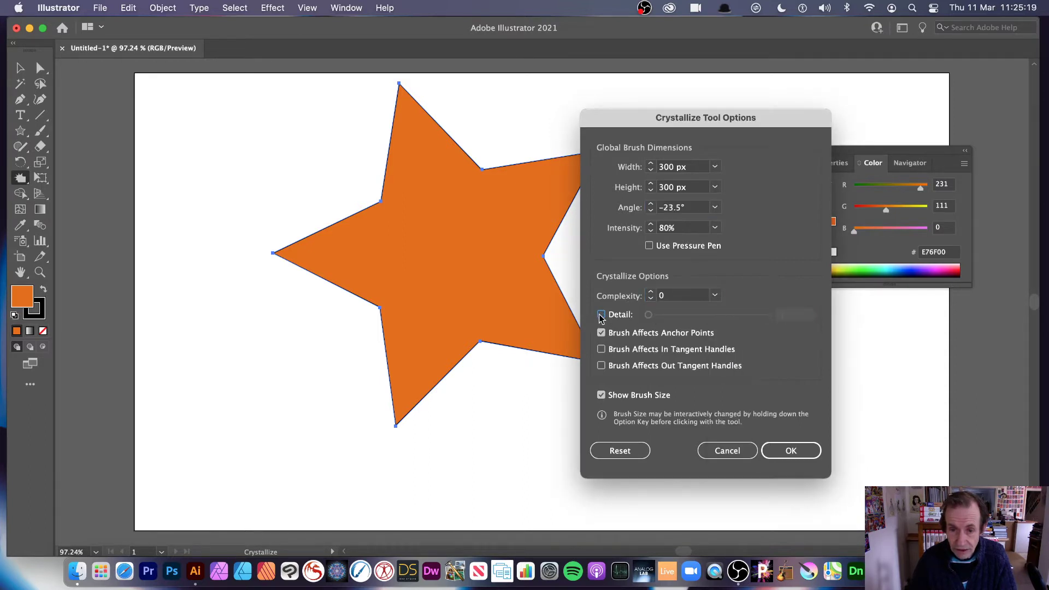
click(791, 450)
- Distort the star's points and edges with several large Crystallize brush strokes
mouse_move(541, 224)
mouse_down()
mouse_move(535, 120)
mouse_move(351, 175)
mouse_move(277, 241)
mouse_move(344, 342)
mouse_move(477, 414)
mouse_move(527, 307)
mouse_move(571, 293)
mouse_up()
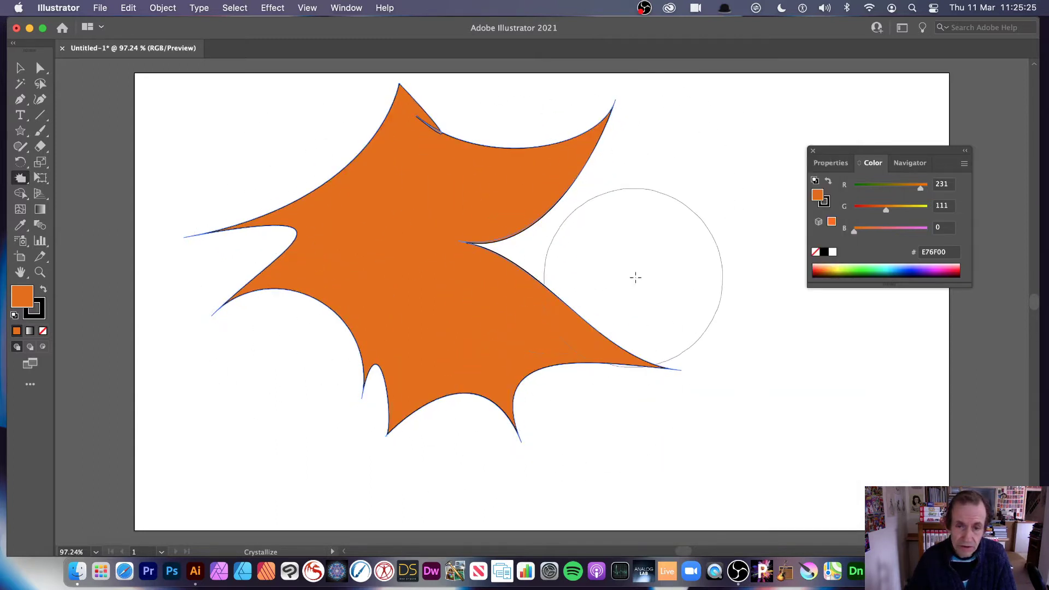
mouse_move(635, 273)
mouse_down()
mouse_move(542, 237)
mouse_move(479, 167)
mouse_move(607, 153)
mouse_move(444, 106)
mouse_move(457, 93)
mouse_move(457, 122)
mouse_up()
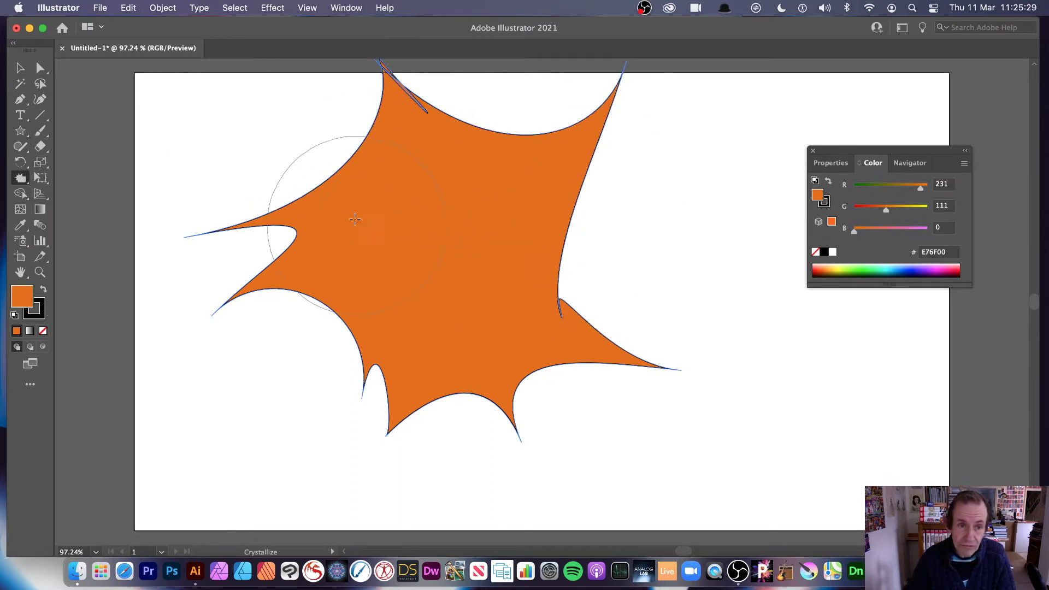
mouse_move(230, 244)
mouse_down()
mouse_move(305, 288)
mouse_move(218, 316)
mouse_move(312, 360)
mouse_up()
key(v)
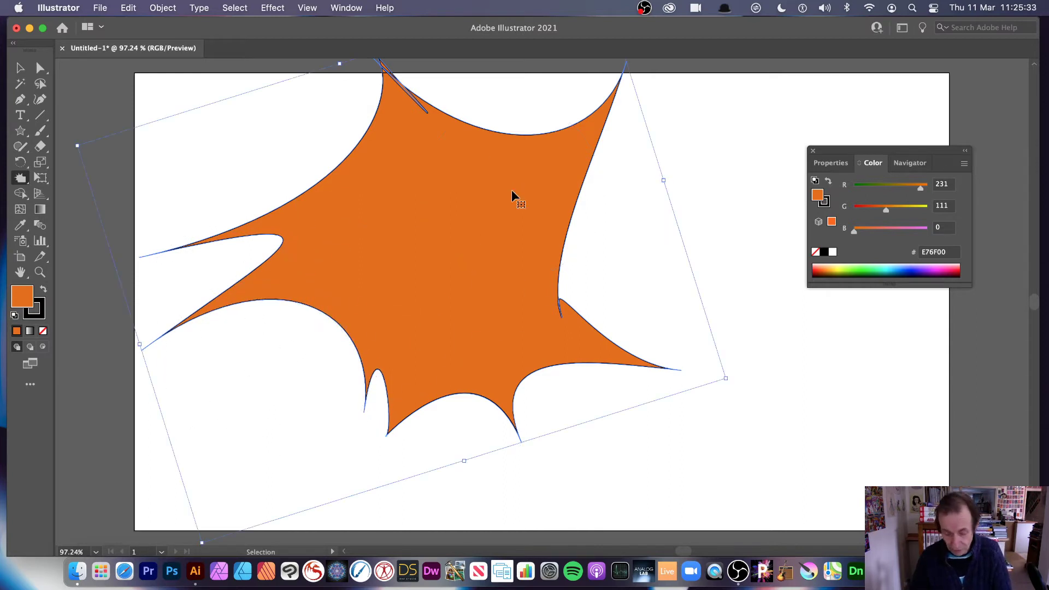
- Undo all the Crystallize strokes on the star and the drawing of the star itself
key(super+z)
key(super+z)
key(super+z)
key(super+z)
key(super+z)
key(super+z)
key(super+z)
key(super+z)
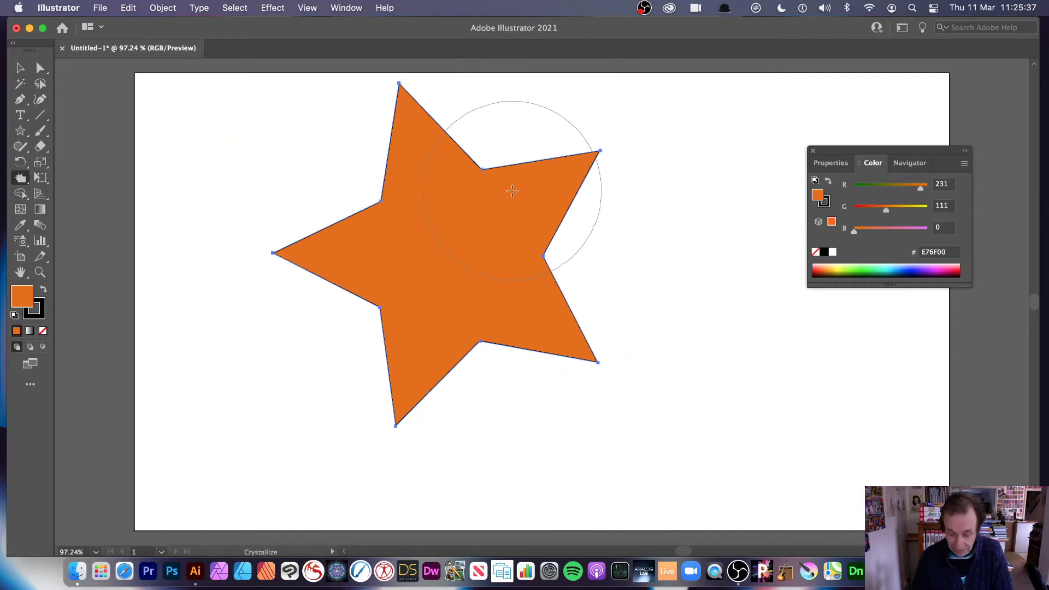
key(super+z)
key(super+z)
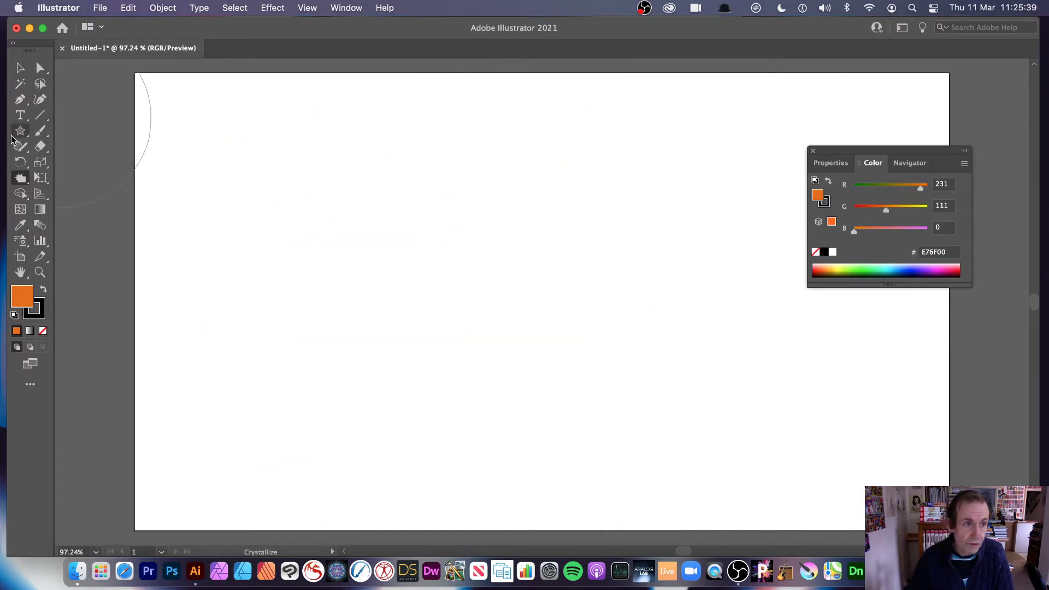
- Draw a tall narrow rectangle near the middle of the artboard and change its fill to yellow E7E600
click(20, 131)
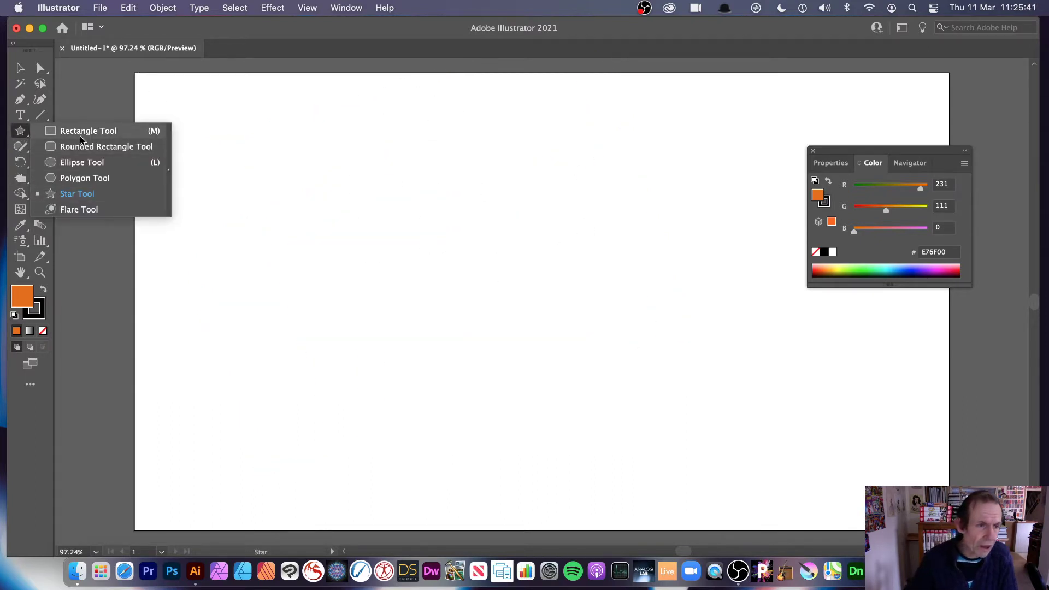
click(81, 131)
drag(439, 140, 481, 451)
drag(911, 211, 921, 209)
- Move the rectangle slightly up and to the left, and set its fill to none
key(v)
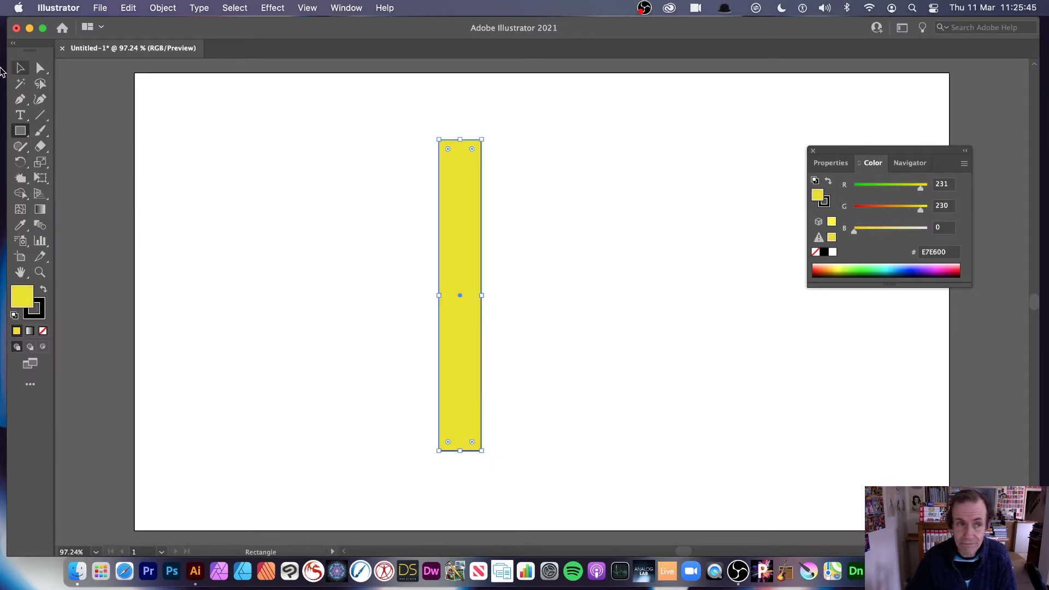
drag(478, 210, 459, 184)
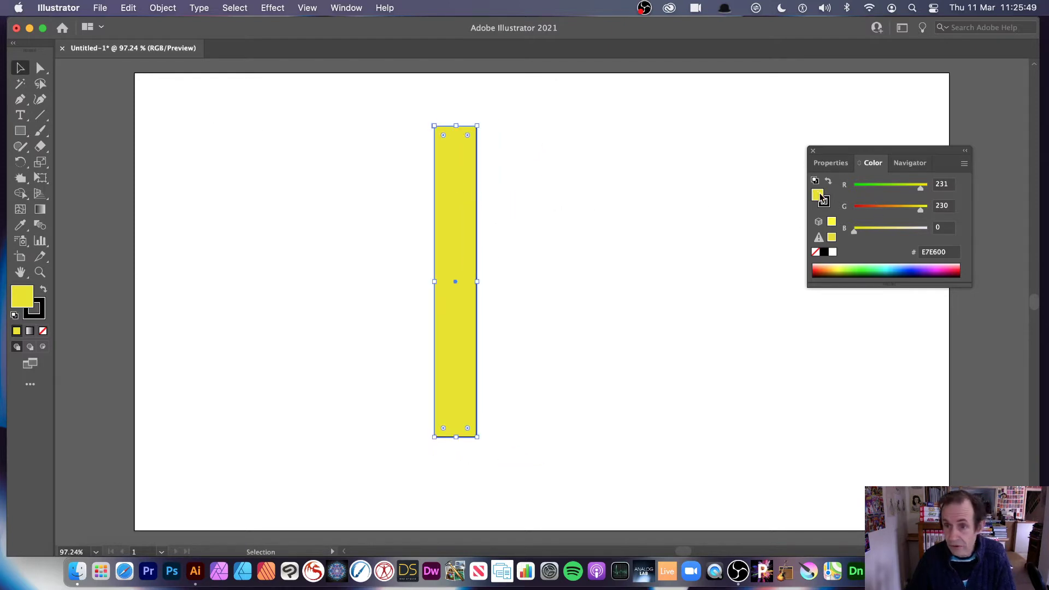
click(815, 253)
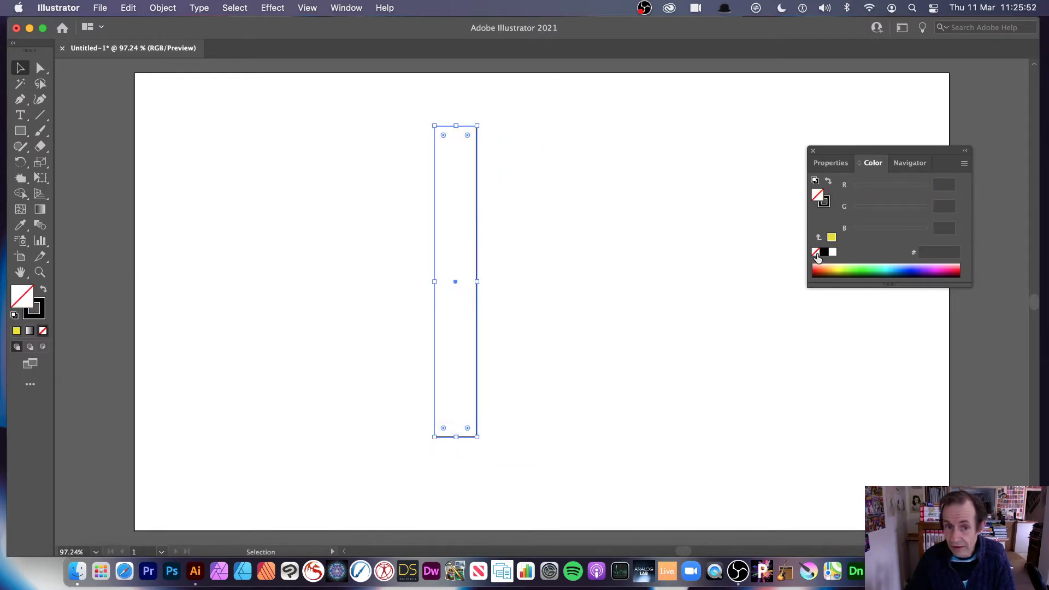
- Try a Crystallize stroke on the upper part of the tall rectangle and undo it
click(20, 178)
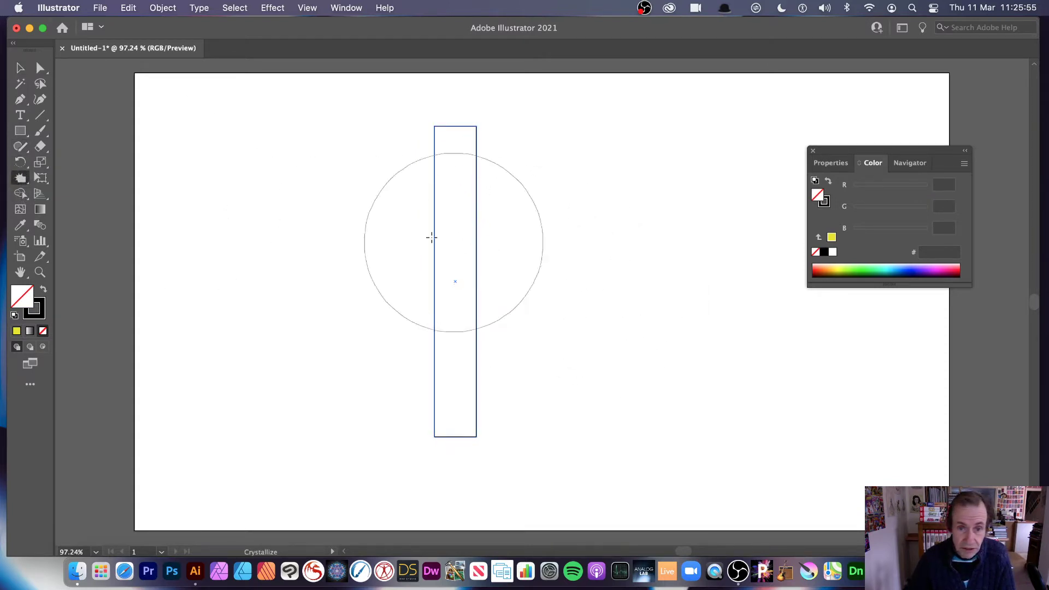
mouse_move(447, 213)
mouse_down()
mouse_move(469, 144)
mouse_move(468, 247)
mouse_move(468, 211)
mouse_up()
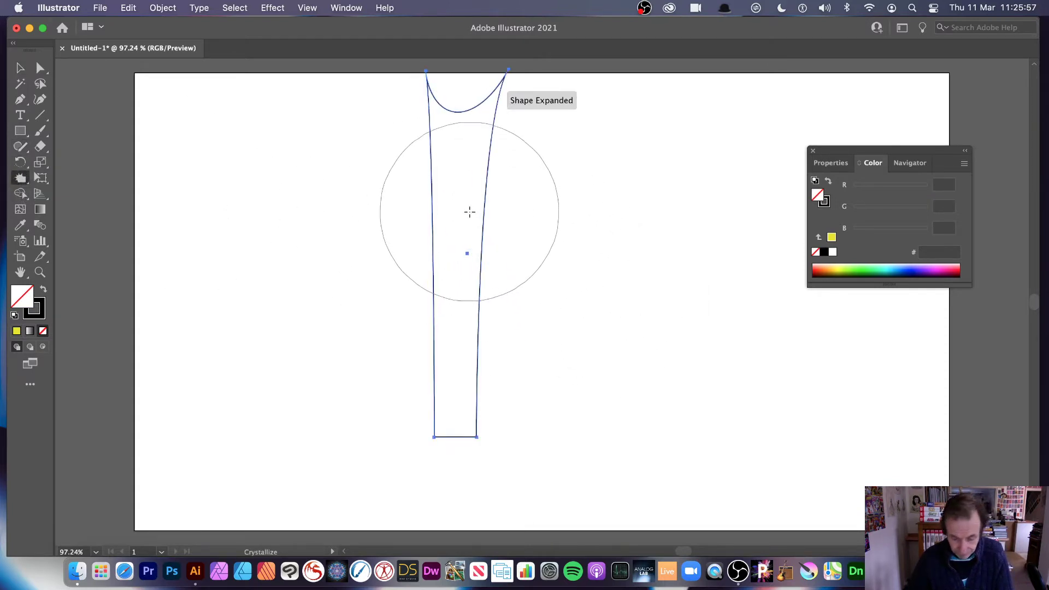
key(super+z)
- Set the Crystallize complexity to 8 and turn on Detail at 9, and distort the rectangle's edge with a stroke
key(Return)
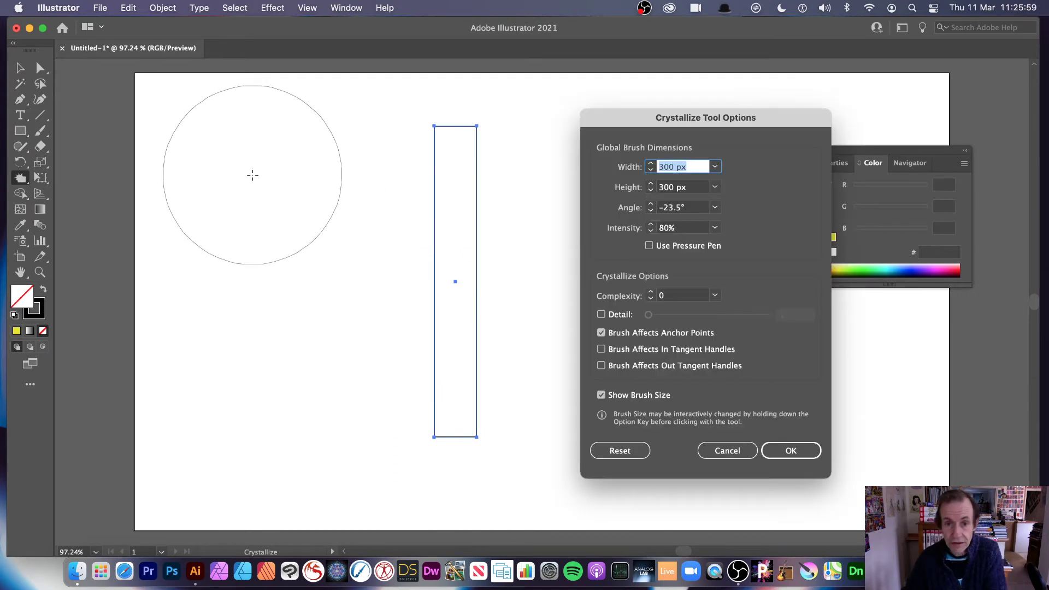
click(601, 315)
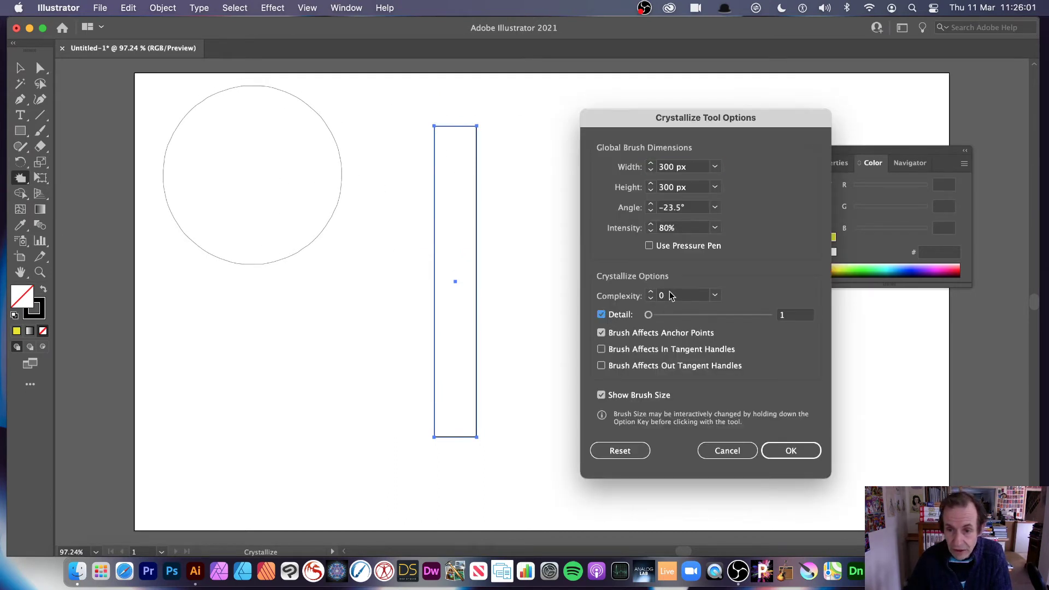
click(714, 295)
click(726, 337)
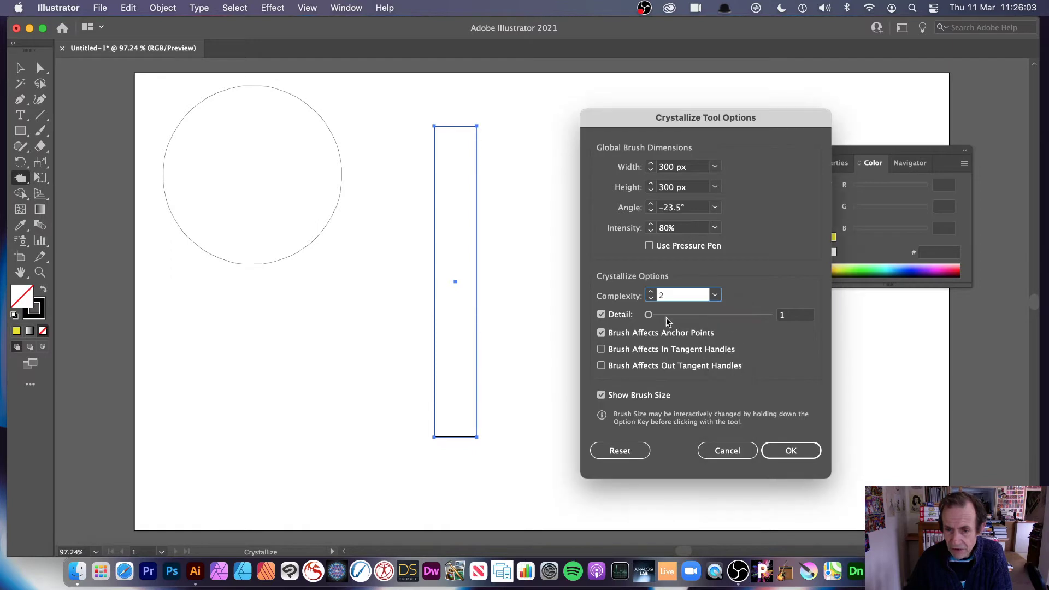
drag(649, 315, 761, 322)
click(714, 296)
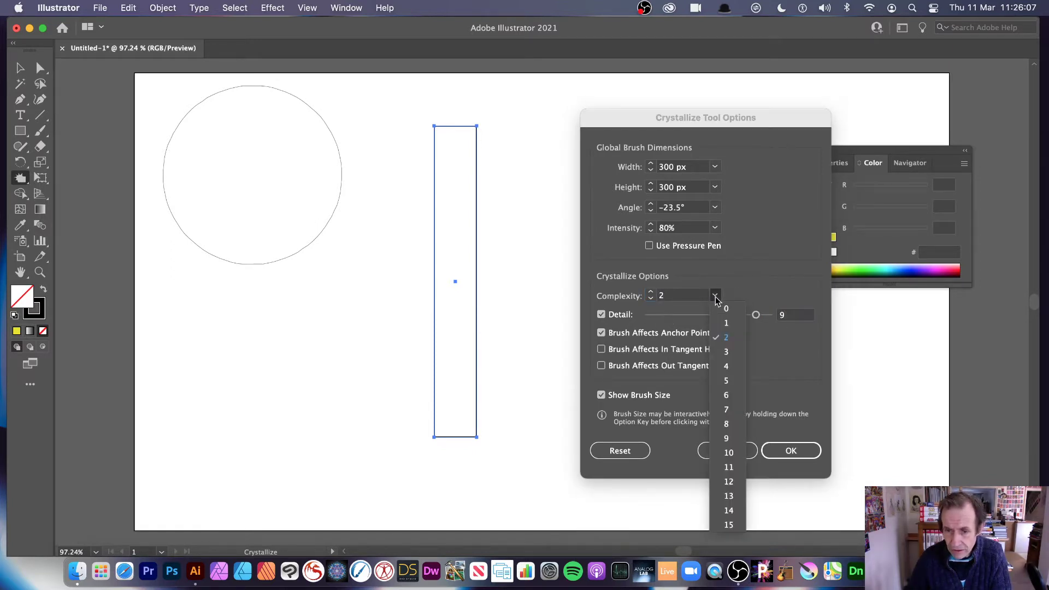
click(726, 423)
click(776, 447)
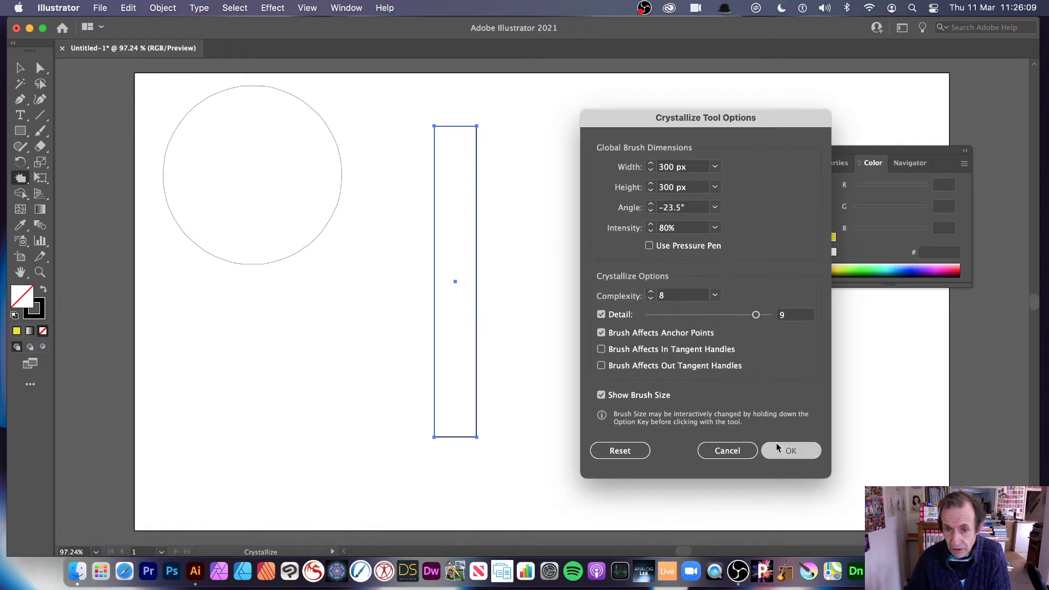
drag(494, 286, 485, 287)
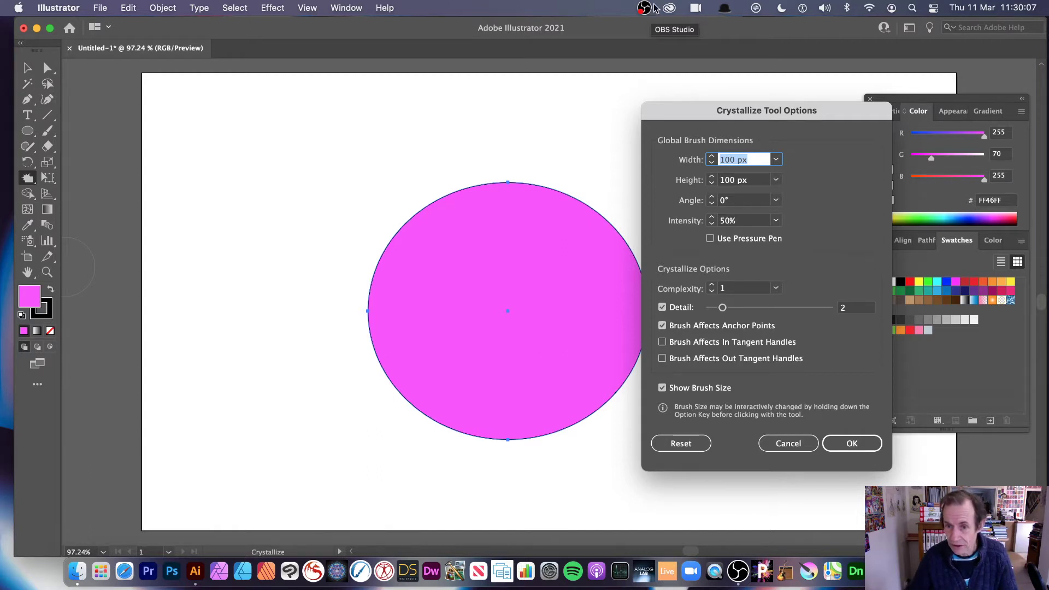
- Keep the 100 px Crystallize brush at complexity 1, try a stroke on the pink circle's upper edge, and undo it
click(776, 288)
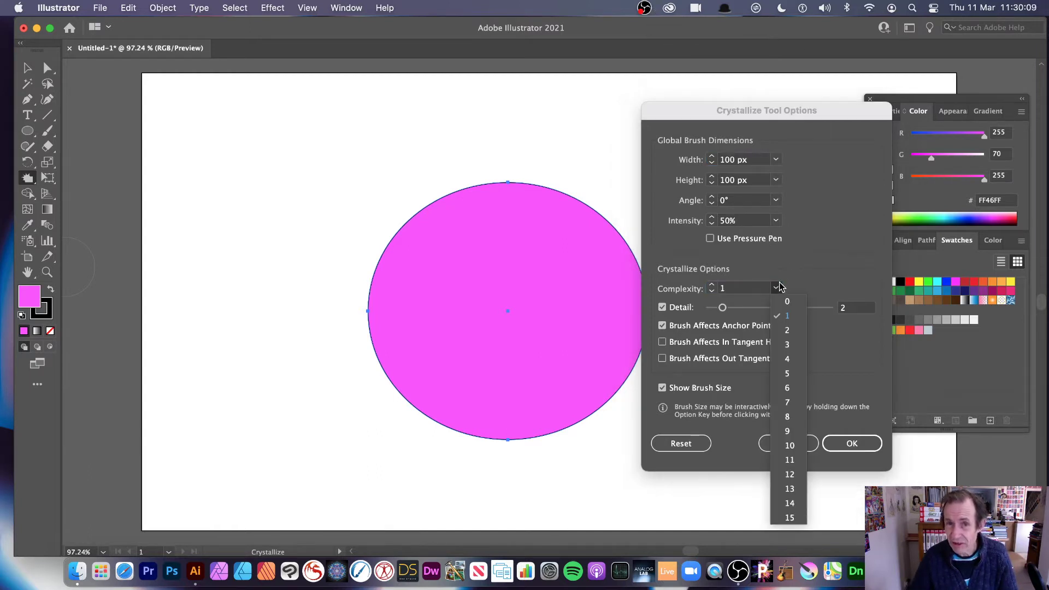
click(842, 268)
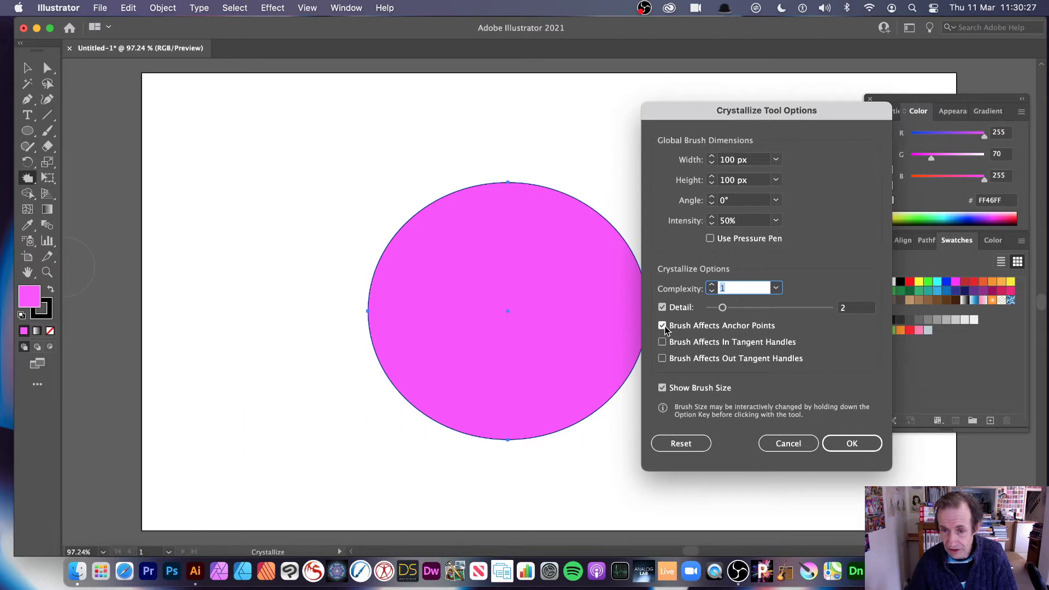
click(863, 443)
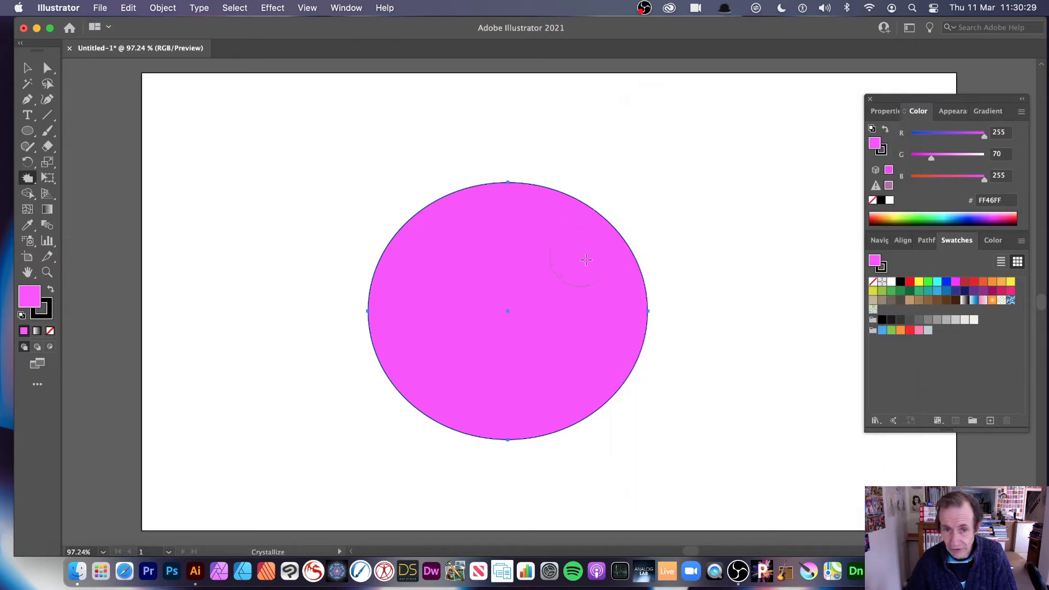
drag(616, 208, 583, 229)
key(super+z)
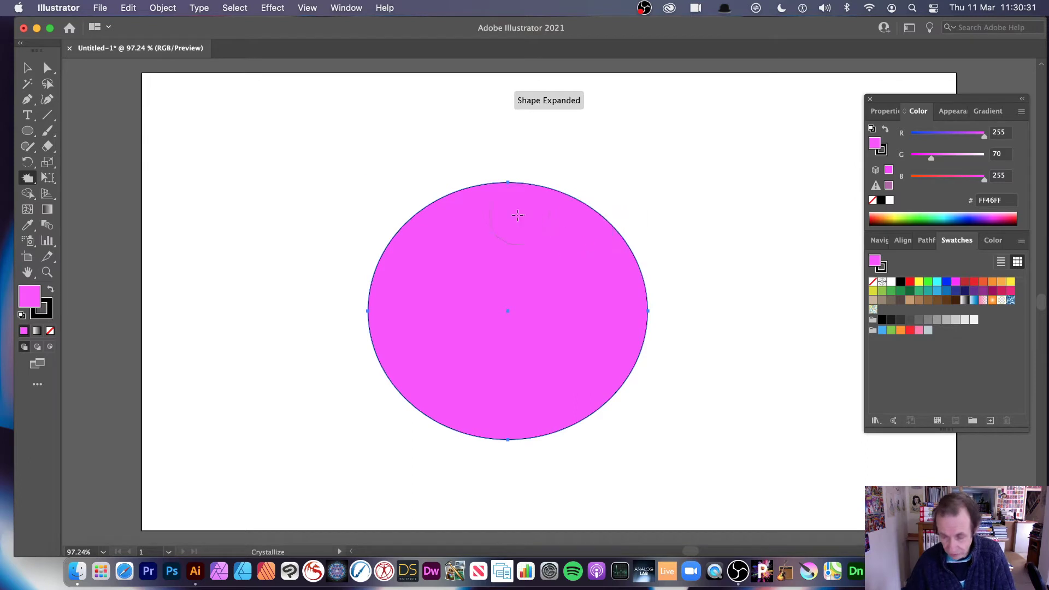
- Set the Crystallize brush to 400 px by 400 px at 80% intensity, testing it with a stroke on the circle that is undone
key(Return)
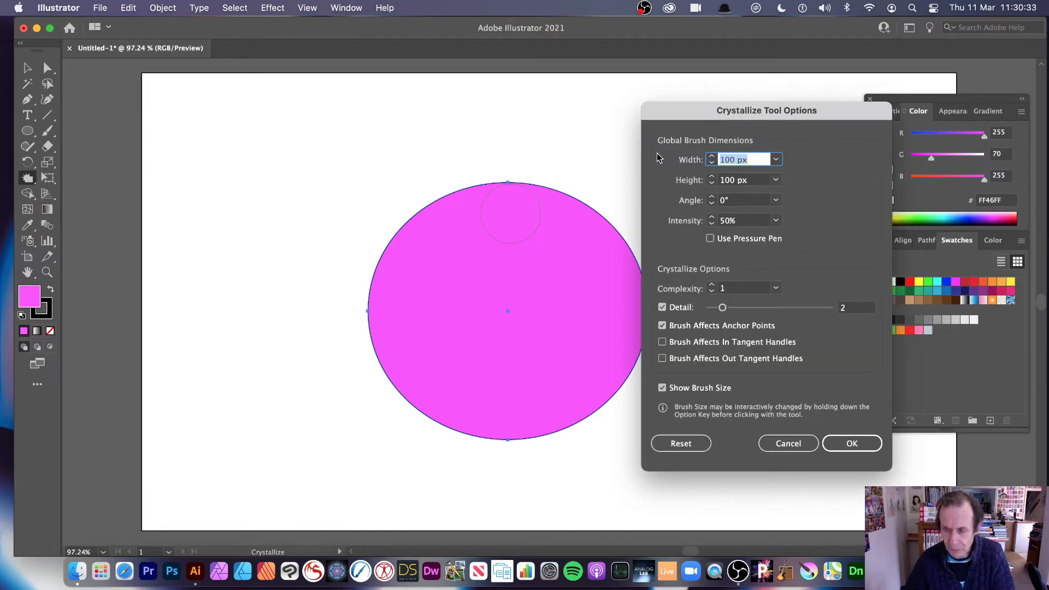
text(400)
key(Tab)
text(4)
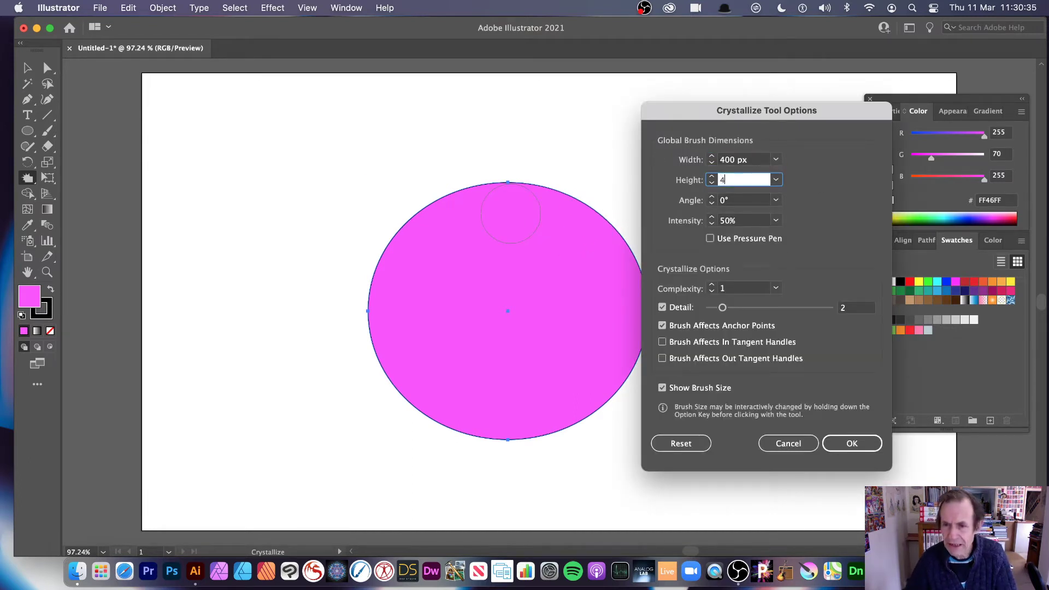
text(00)
key(Tab)
click(775, 220)
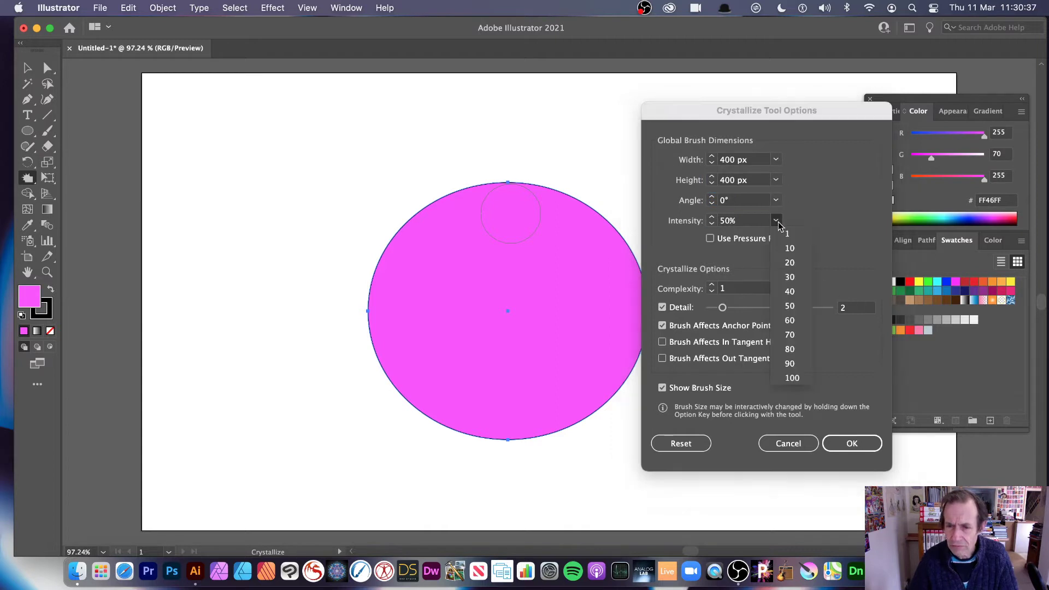
click(798, 354)
click(850, 445)
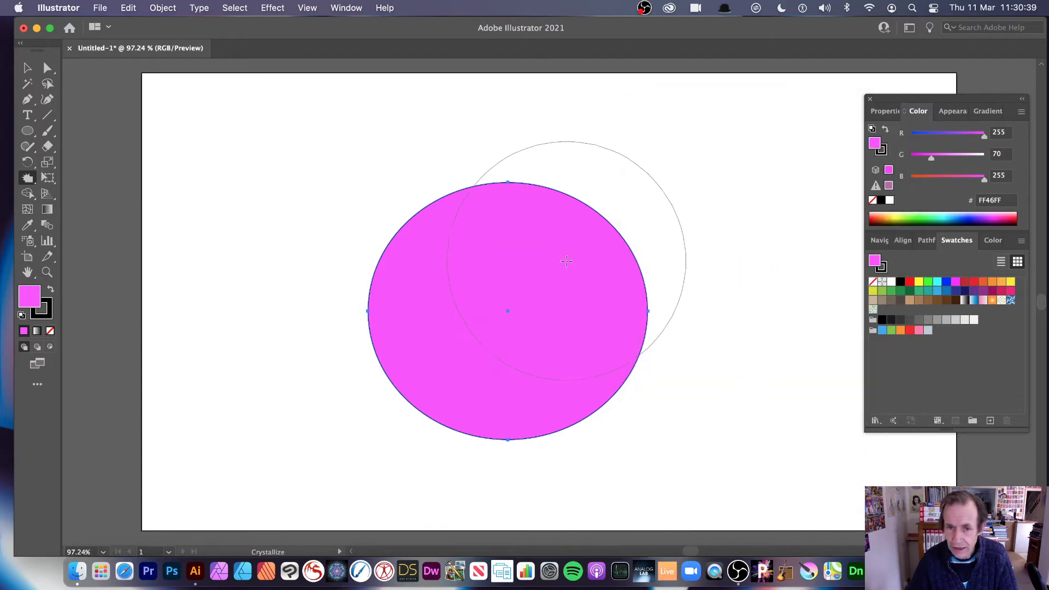
mouse_move(564, 253)
mouse_down()
mouse_move(672, 227)
mouse_move(550, 246)
mouse_up()
key(super+z)
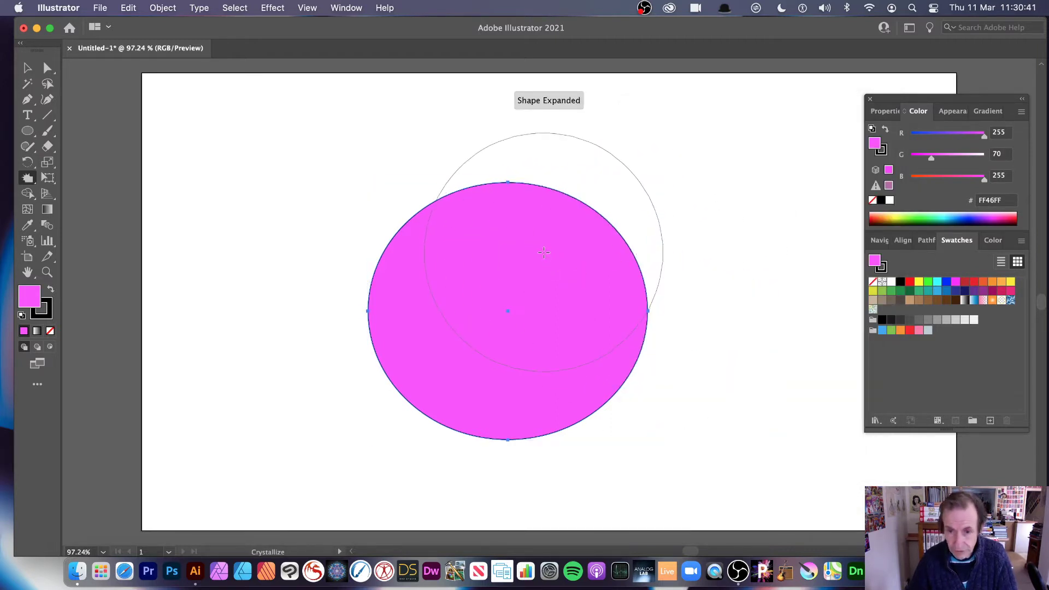
- Turn on Brush Affects In Tangent Handles, try a stroke across the circle's upper edge, and undo the stroke
key(Return)
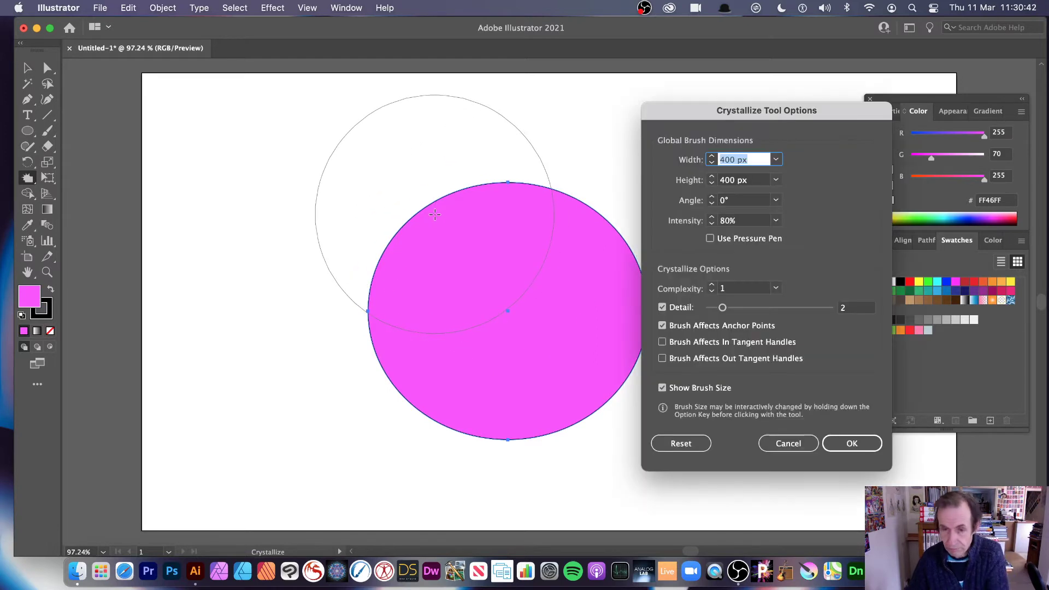
click(663, 342)
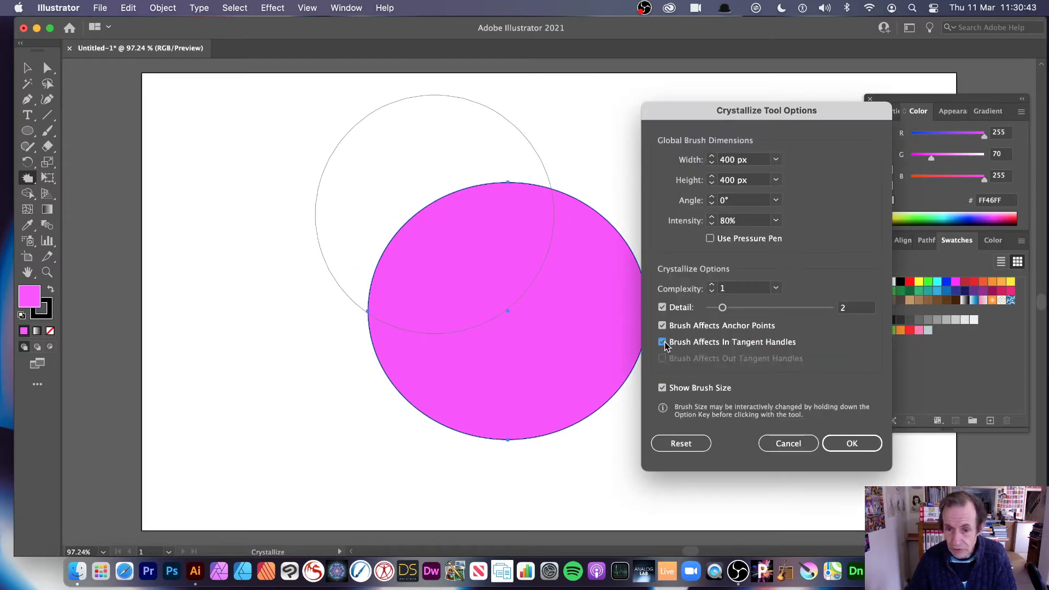
click(857, 442)
mouse_move(508, 257)
mouse_down()
mouse_move(597, 187)
mouse_move(536, 190)
mouse_up()
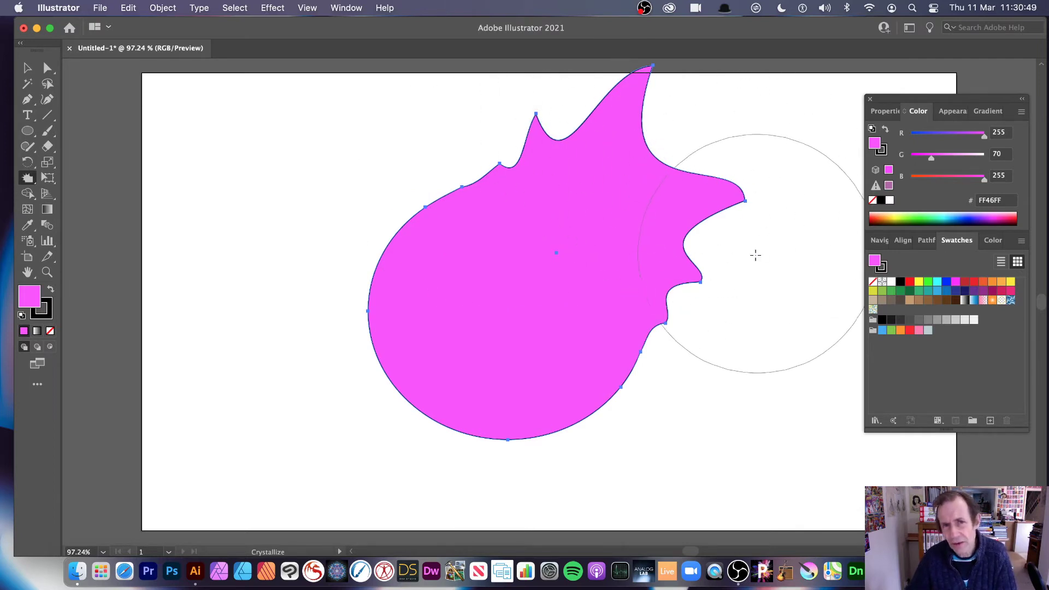
key(super+z)
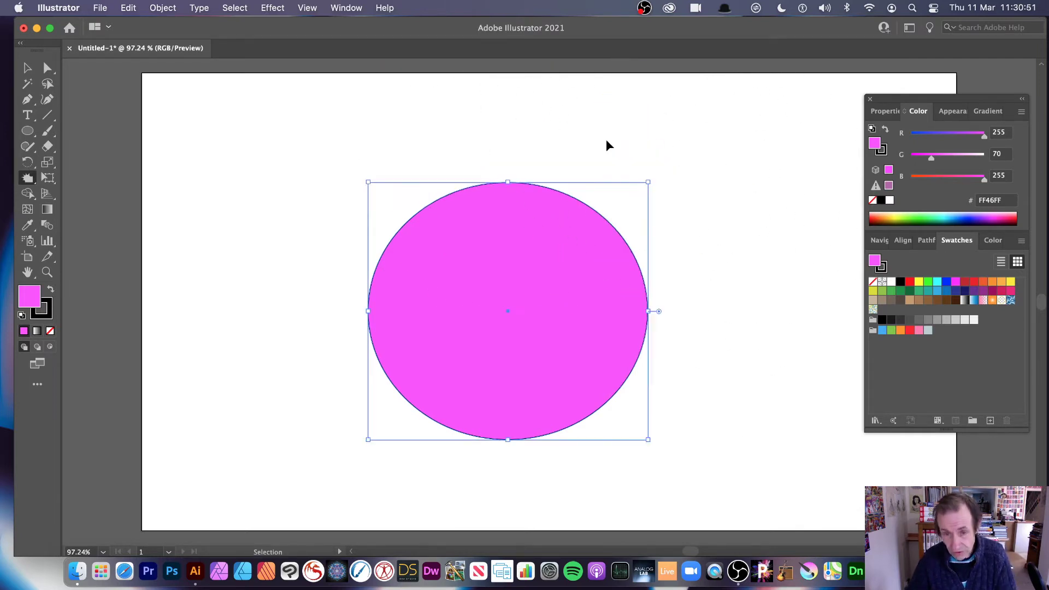
- Switch the brush from affecting in tangent handles to out tangent handles, and distort the circle's outline all the way round
key(Return)
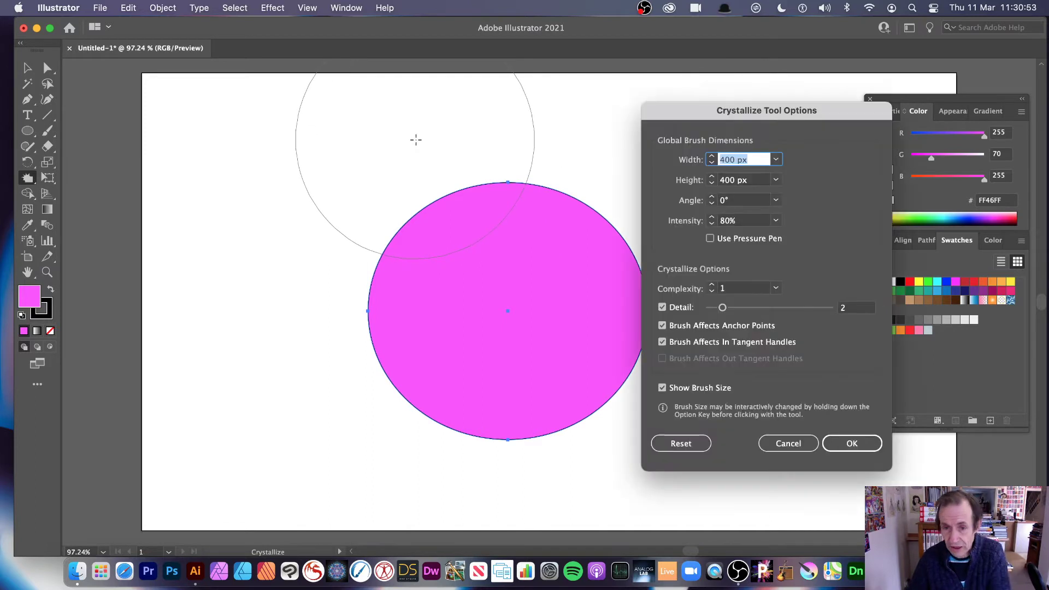
click(662, 342)
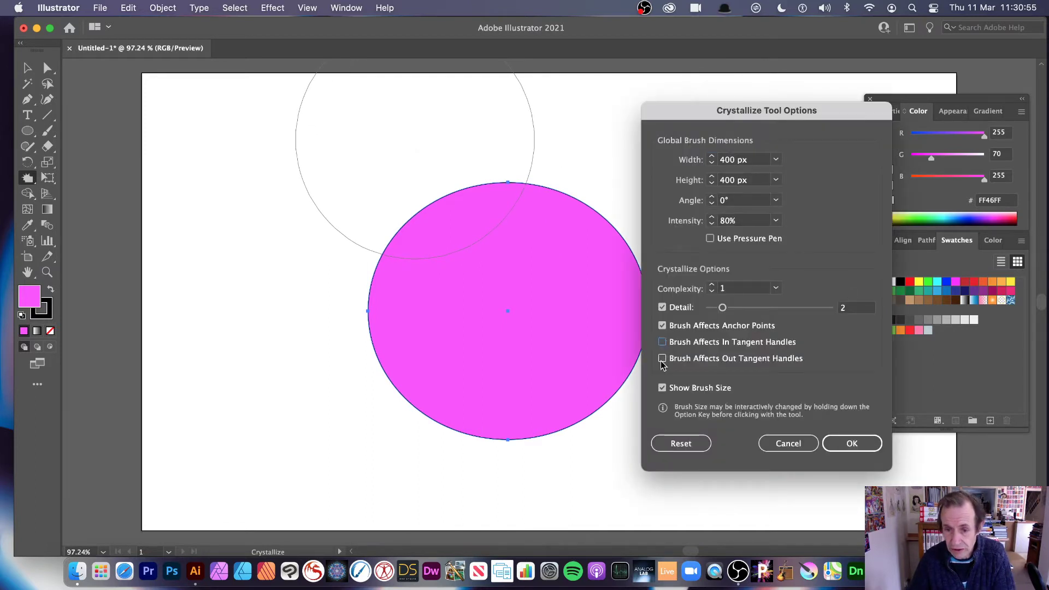
click(662, 359)
click(844, 443)
mouse_move(629, 252)
mouse_down()
mouse_move(601, 180)
mouse_move(668, 184)
mouse_up()
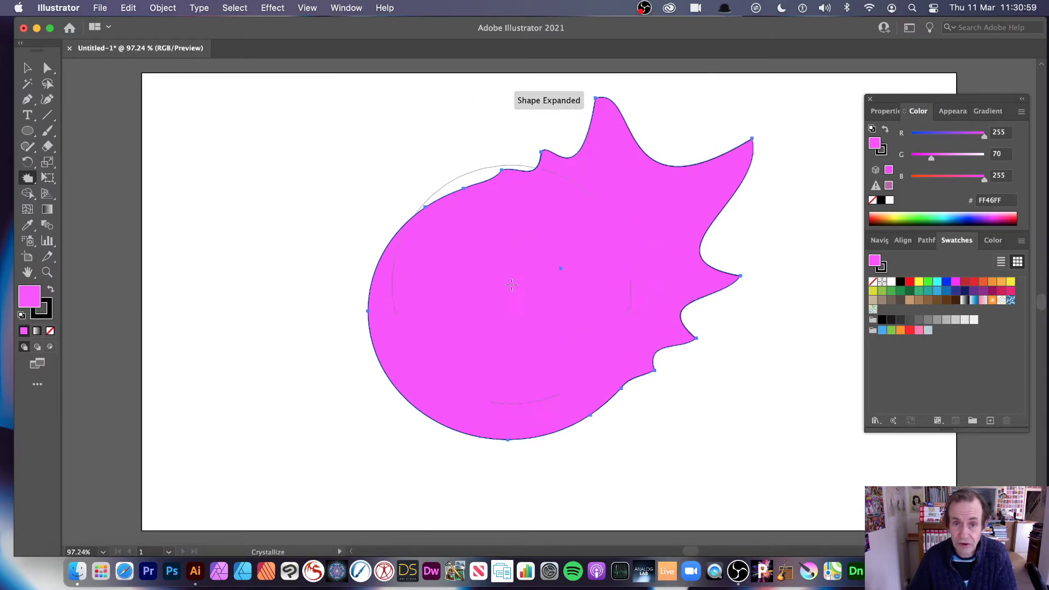
mouse_move(465, 178)
mouse_down()
mouse_move(415, 219)
mouse_move(323, 262)
mouse_move(457, 433)
mouse_move(524, 406)
mouse_move(672, 443)
mouse_up()
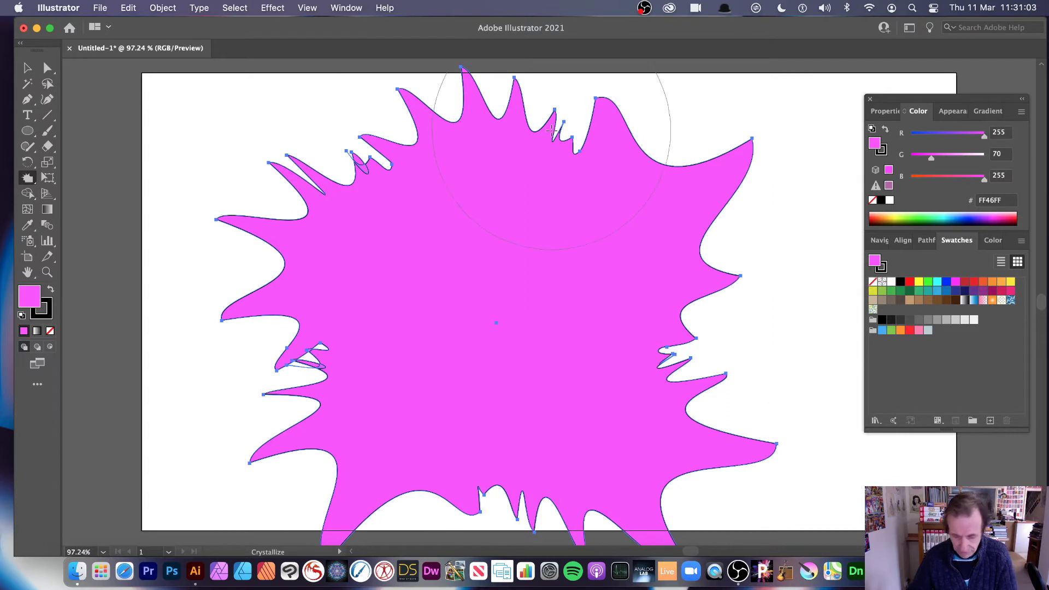
- Undo all the strokes made with out tangent handles affected to restore the circle
key(super+z)
key(super+z)
key(super+z)
key(super+z)
key(super+z)
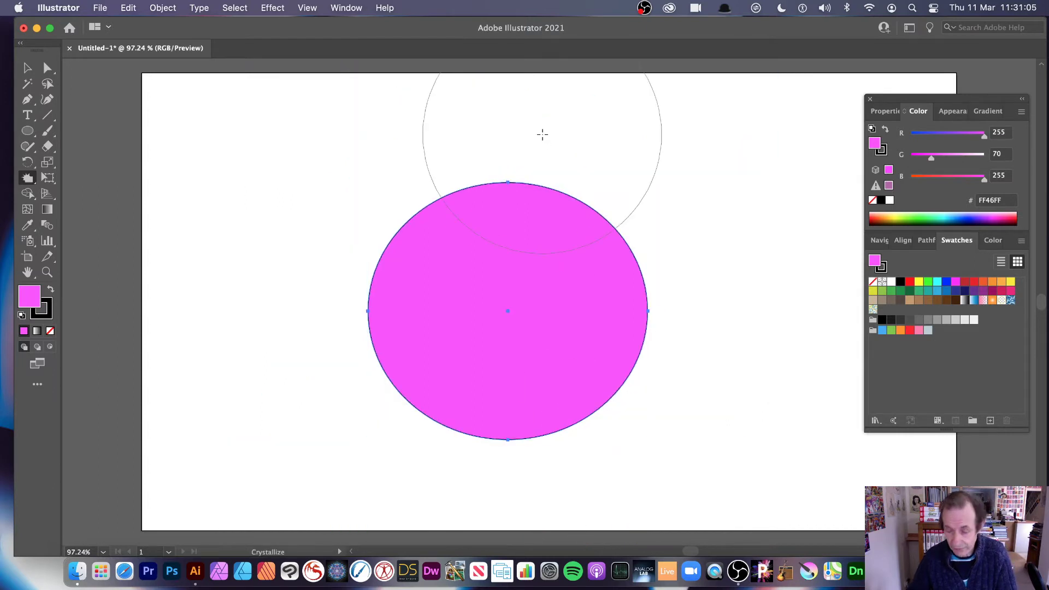
- Turn off Brush Affects Out Tangent Handles, keep anchor points affected, and distort the circle's upper edge with two Crystallize strokes
key(Return)
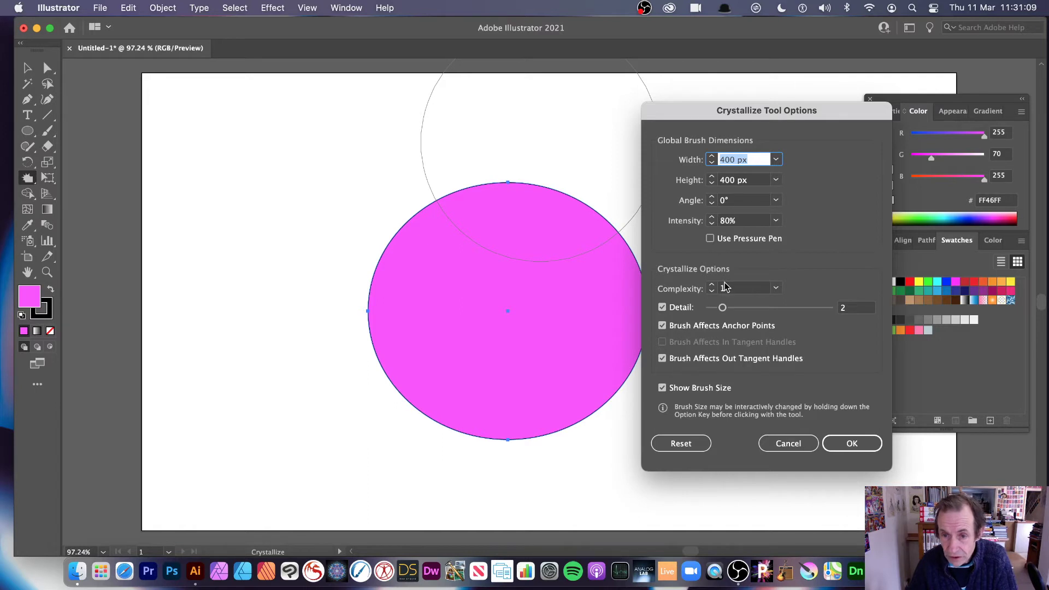
click(662, 358)
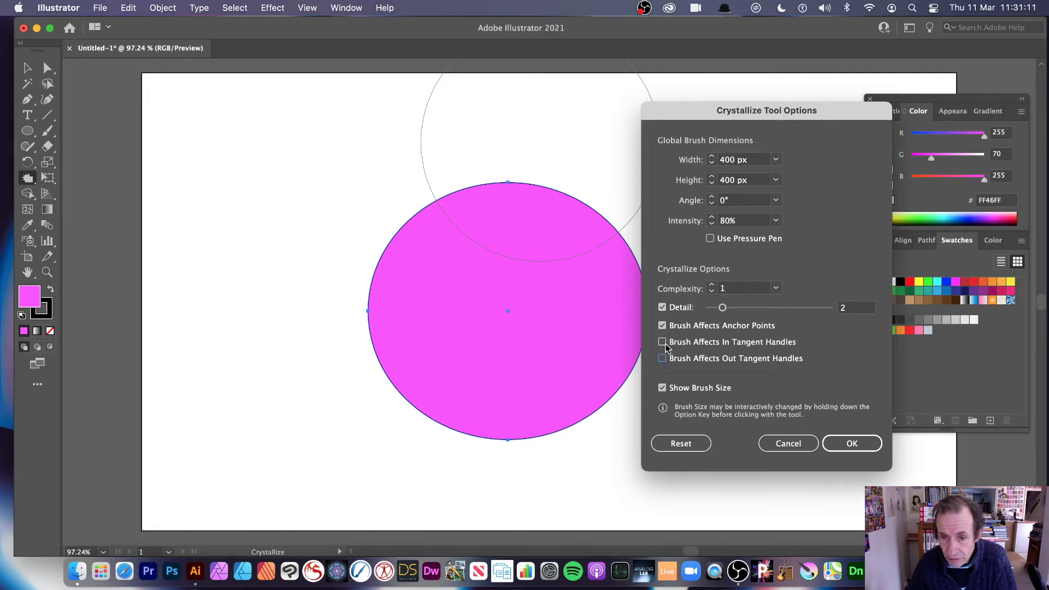
click(662, 325)
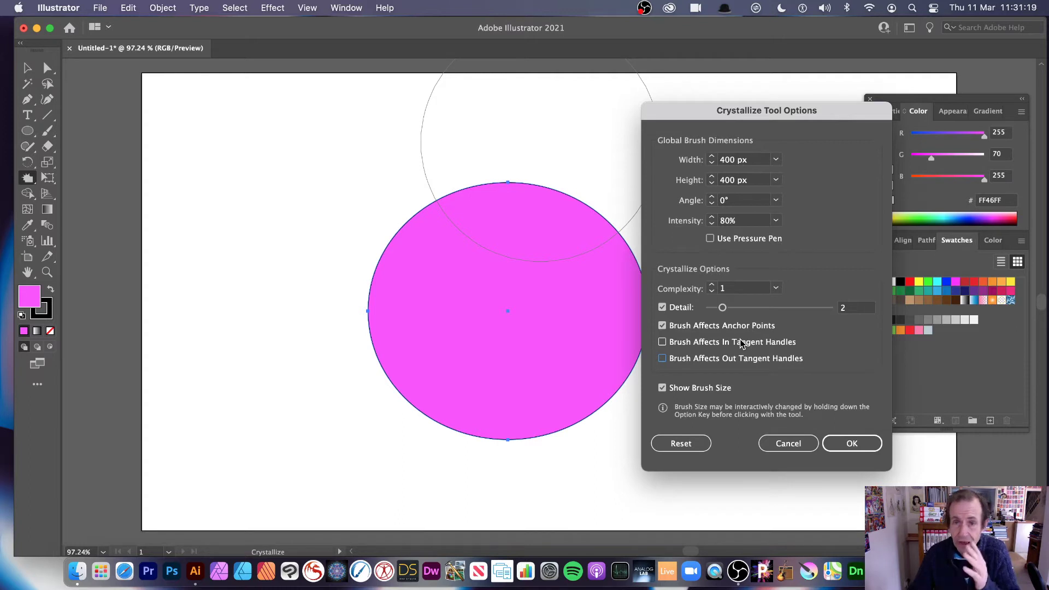
click(857, 443)
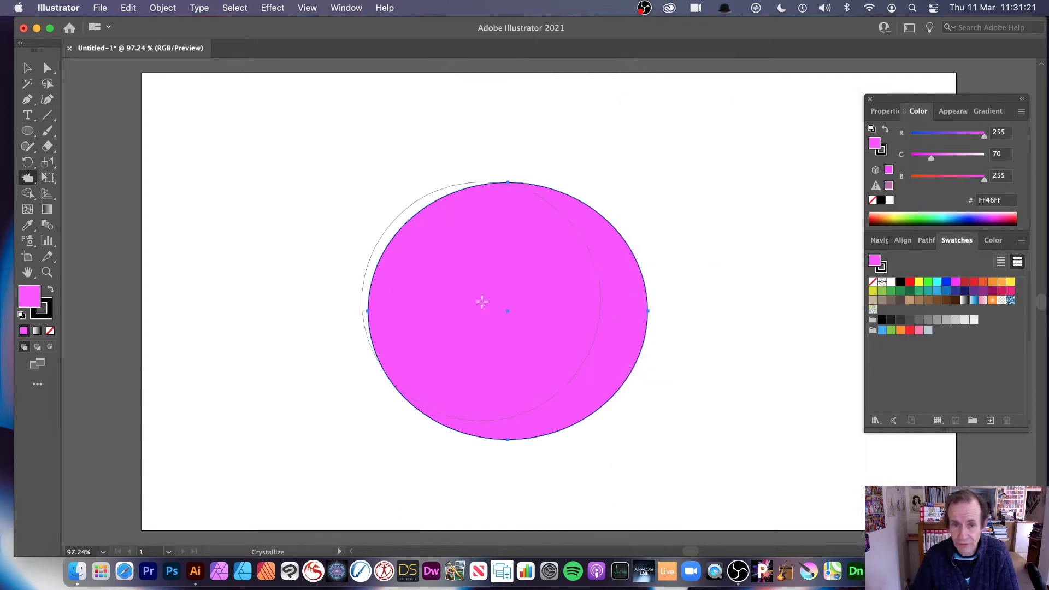
mouse_move(492, 285)
mouse_down()
mouse_move(492, 260)
mouse_move(419, 199)
mouse_up()
mouse_move(568, 229)
mouse_down()
mouse_move(580, 251)
mouse_move(559, 208)
mouse_up()
- Undo the anchor-point-only Crystallize strokes on the circle
key(super+z)
key(super+z)
key(super+z)
key(super+z)
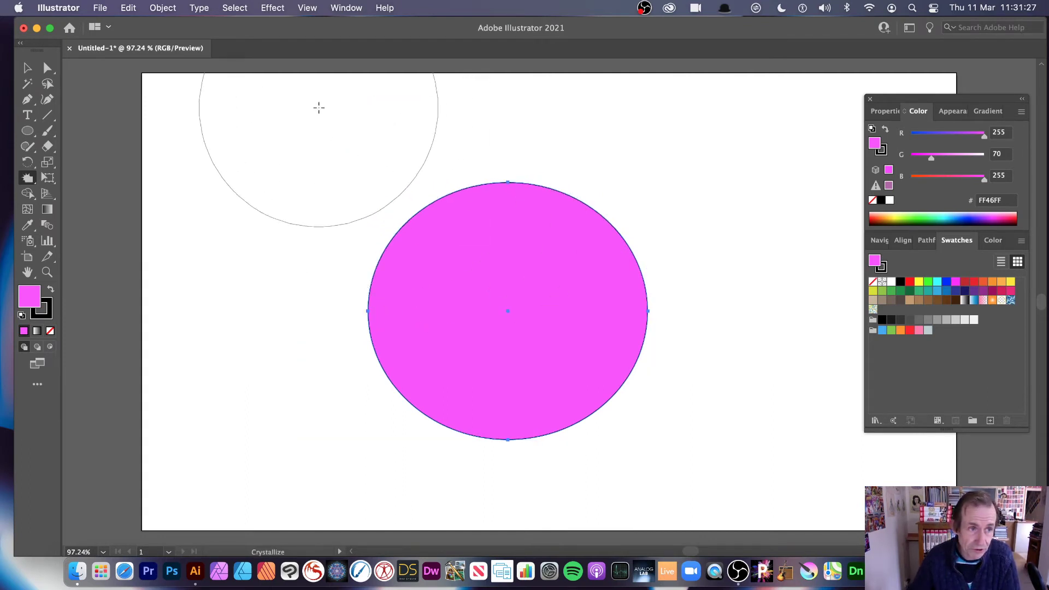
- Create a gradient mesh on the pink circle with 4 rows, 4 columns, flat appearance and 100% highlight
click(27, 68)
click(412, 208)
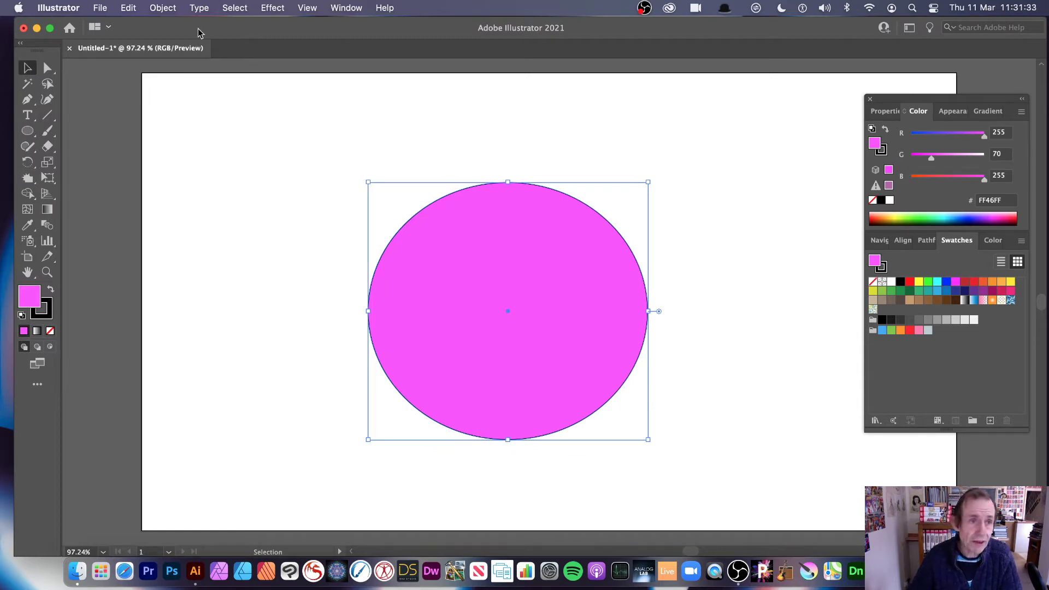
click(161, 7)
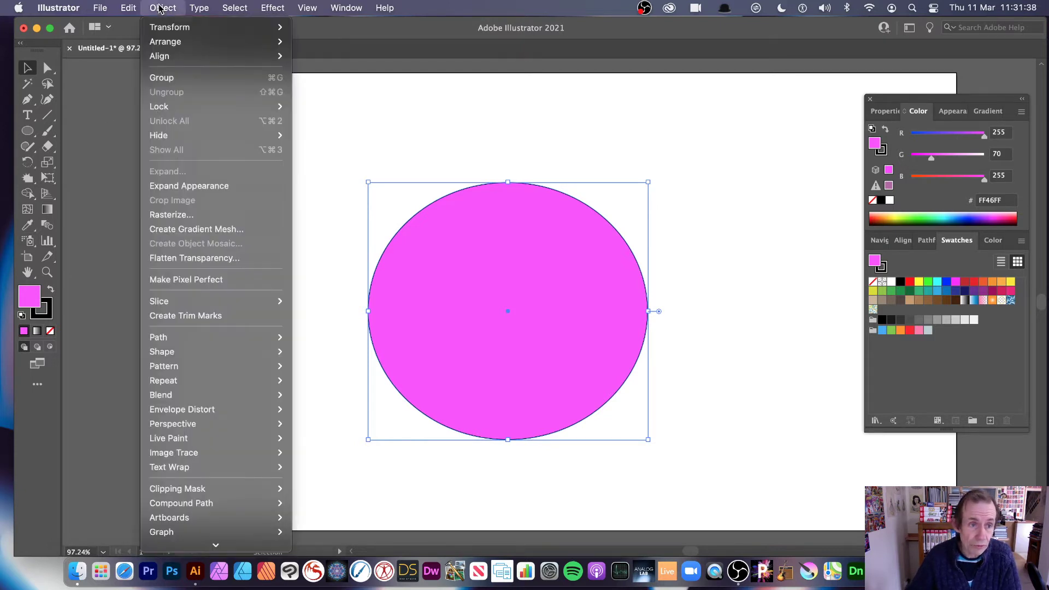
click(195, 230)
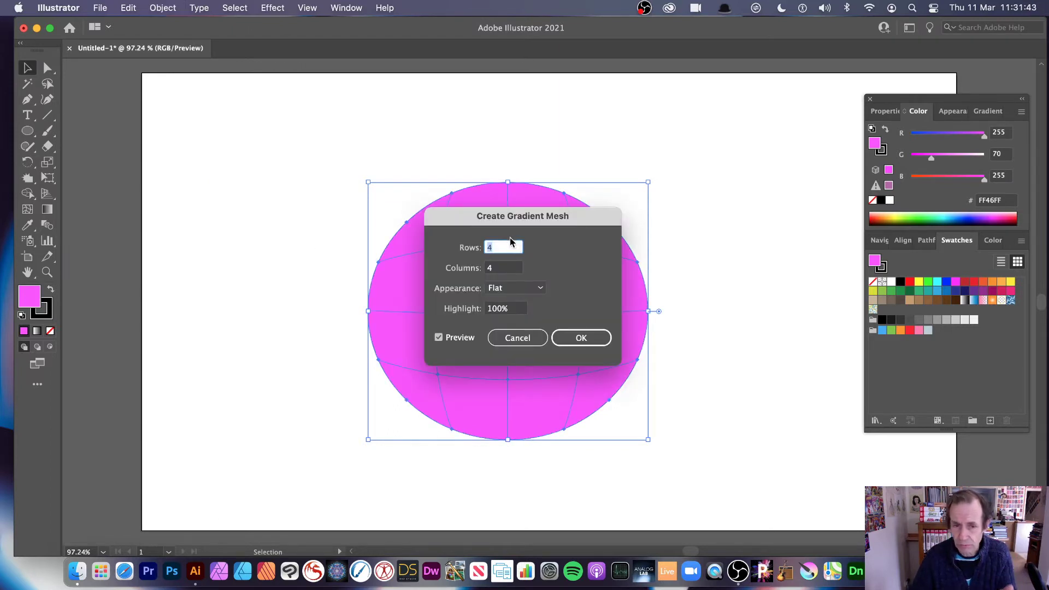
drag(515, 224, 660, 204)
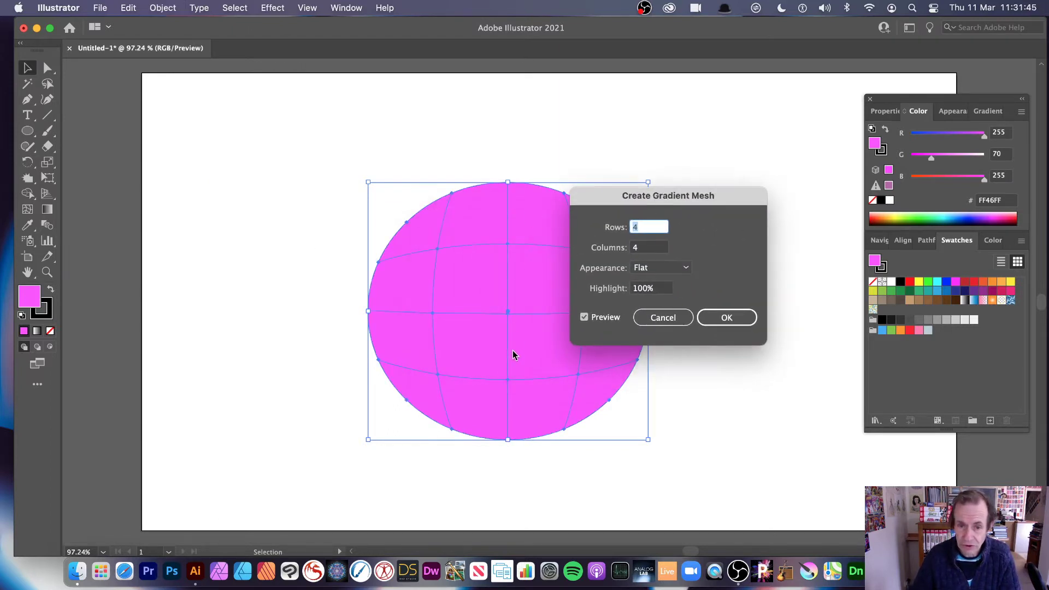
click(727, 317)
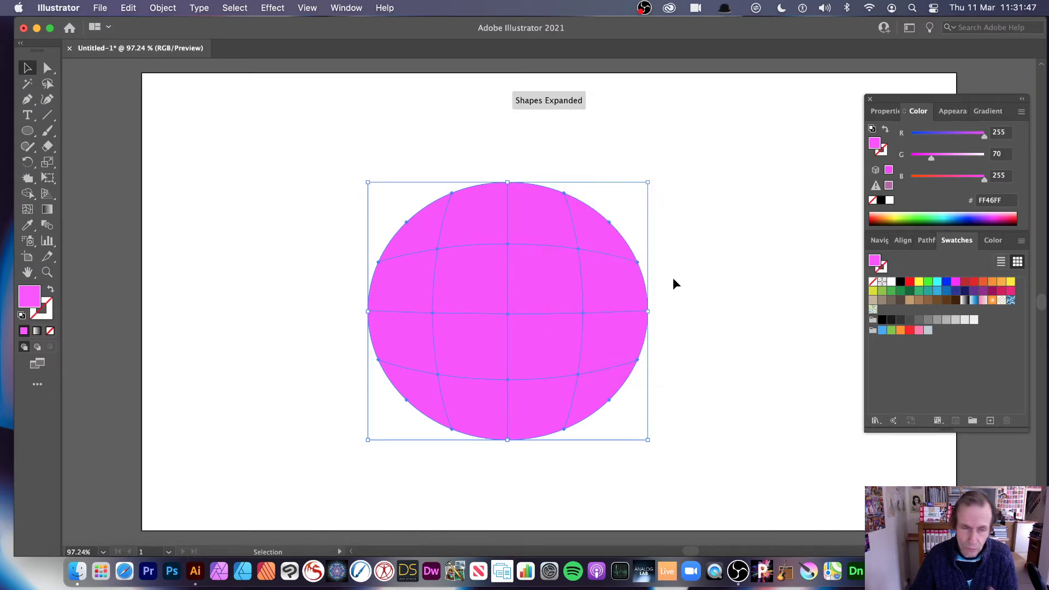
- Recolour the mesh point in the upper centre of the circle to pale pink by raising its green value to 214
click(47, 68)
click(507, 244)
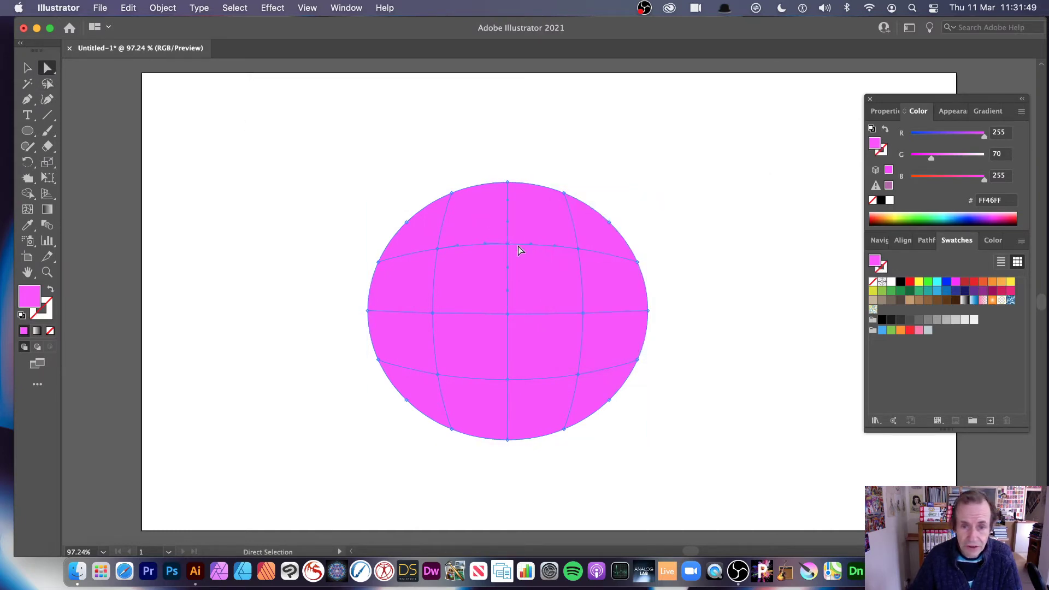
drag(931, 157, 972, 157)
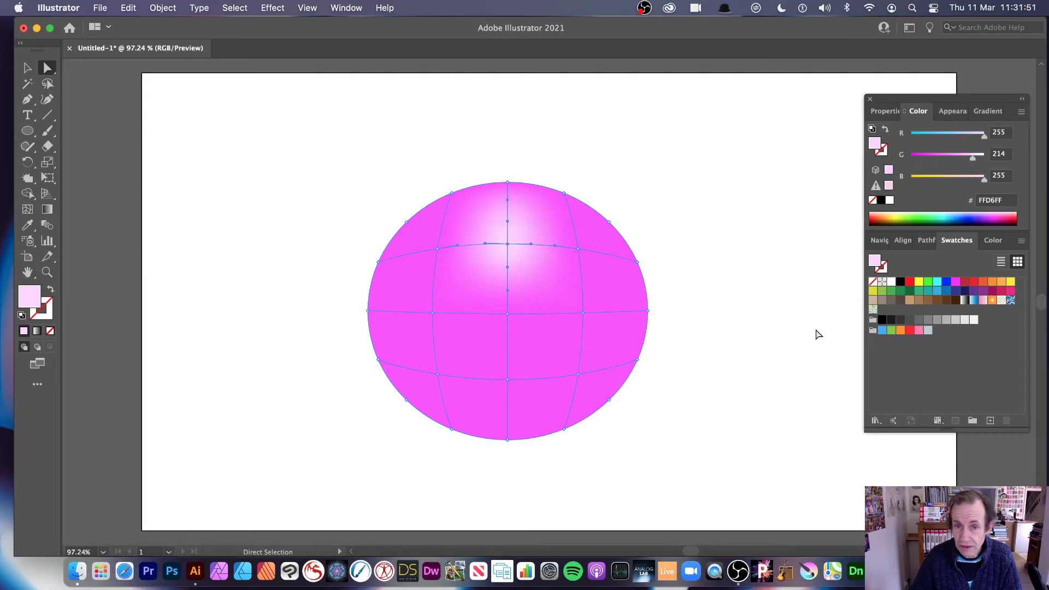
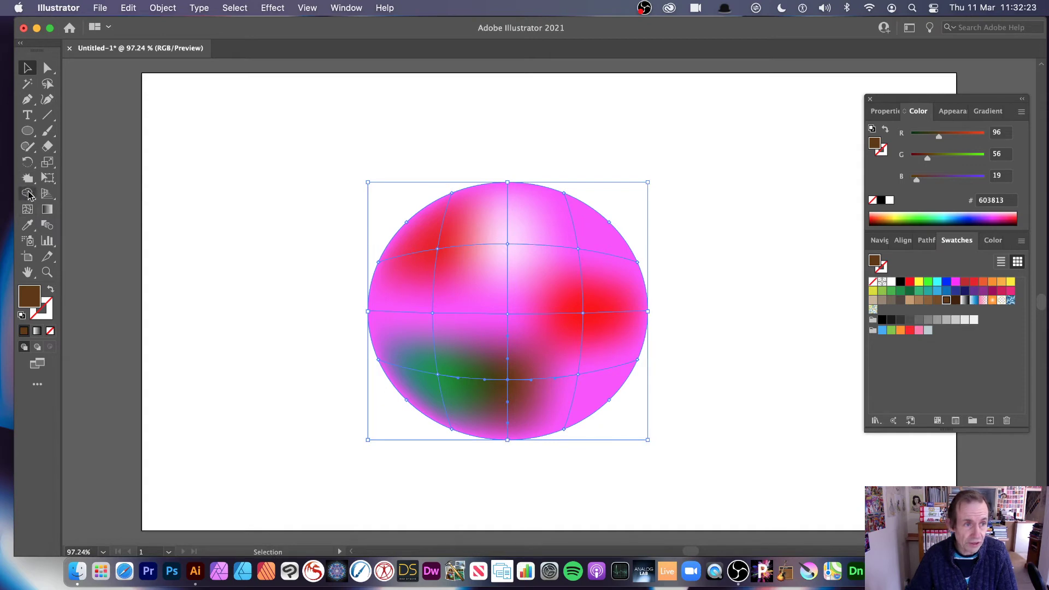
- Distort the mesh lines in the circle's lower centre with Crystallize and rotate the circle so the green area moves to the top
click(30, 183)
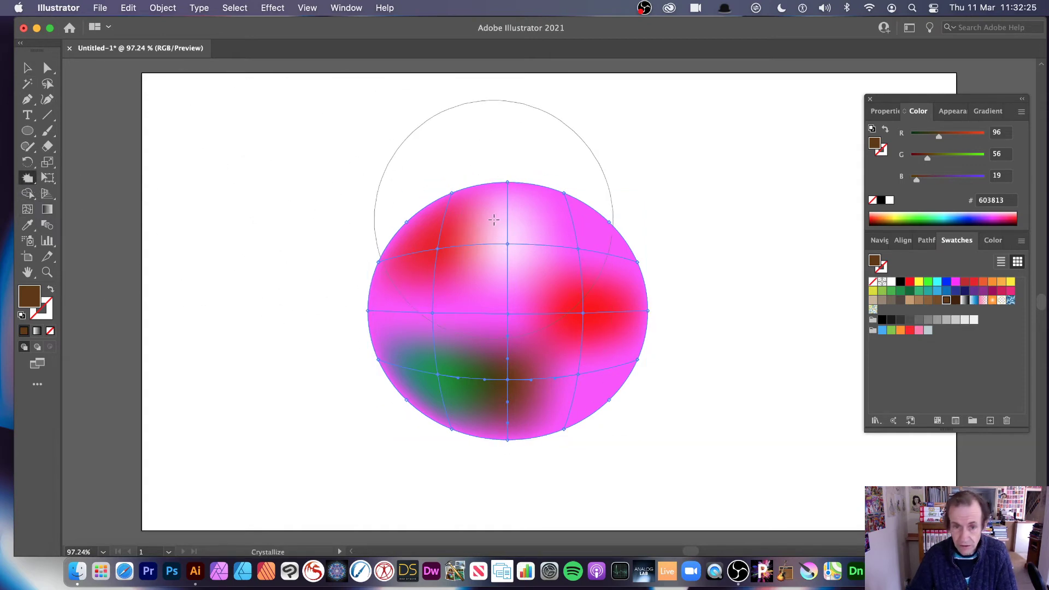
click(500, 280)
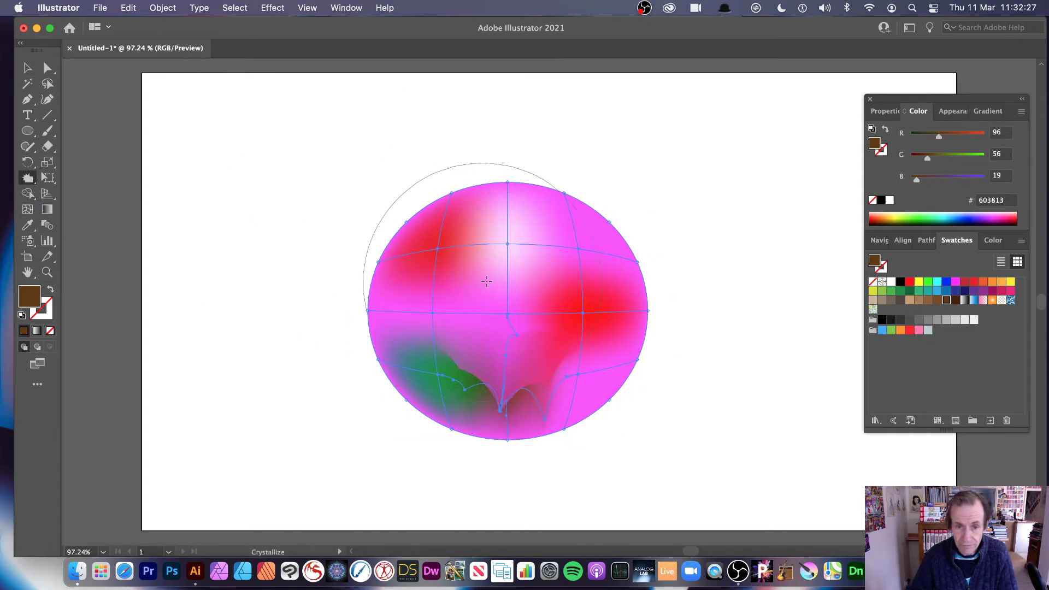
click(27, 68)
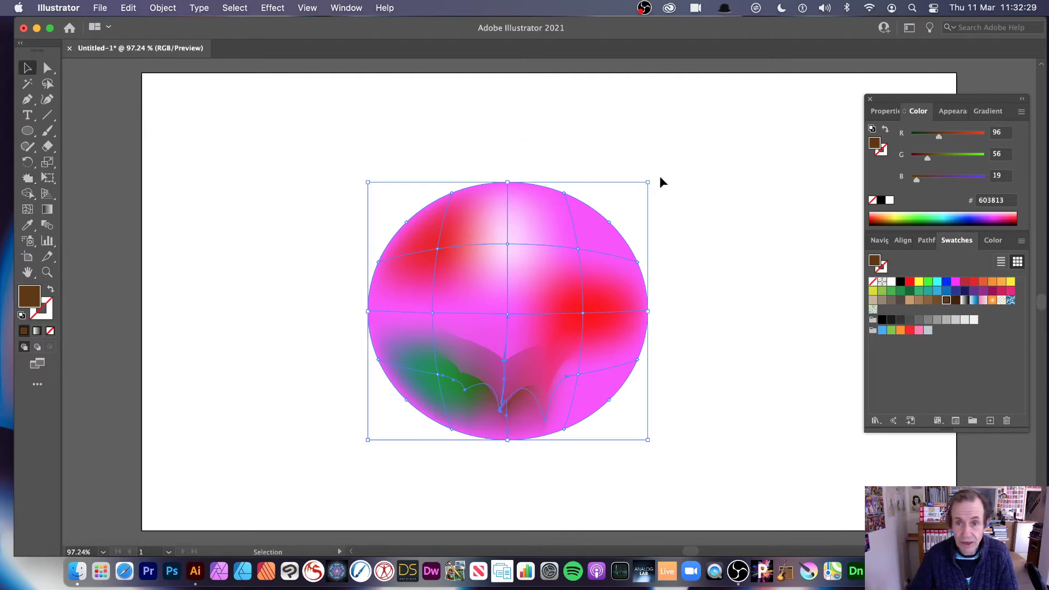
drag(648, 177, 569, 511)
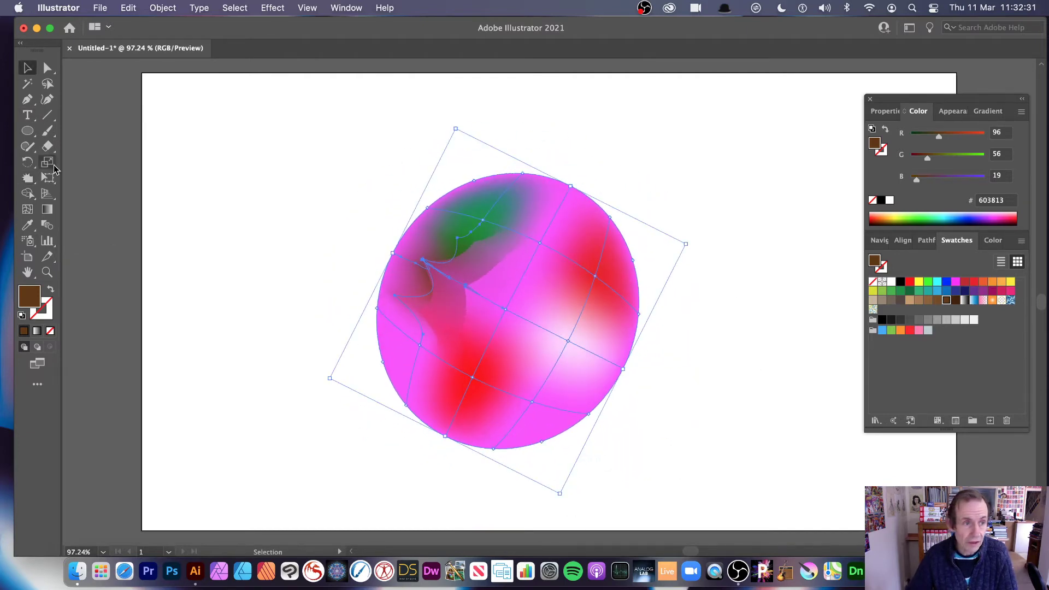
- Crystallize the mesh around the brown area and rotate the circle further so its spikes point upwards
click(28, 178)
click(484, 402)
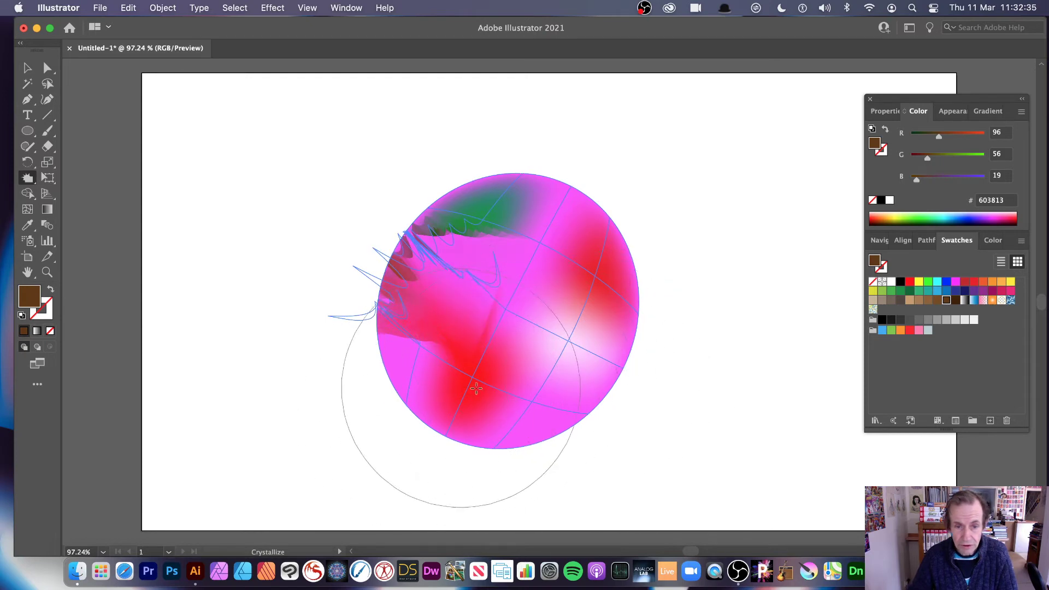
click(28, 69)
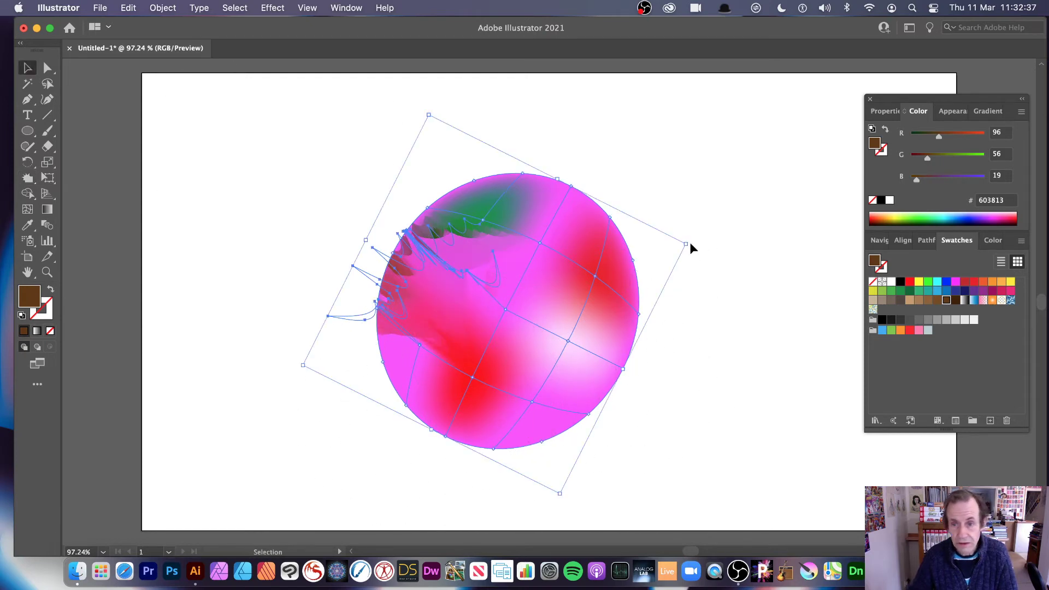
drag(690, 244, 569, 447)
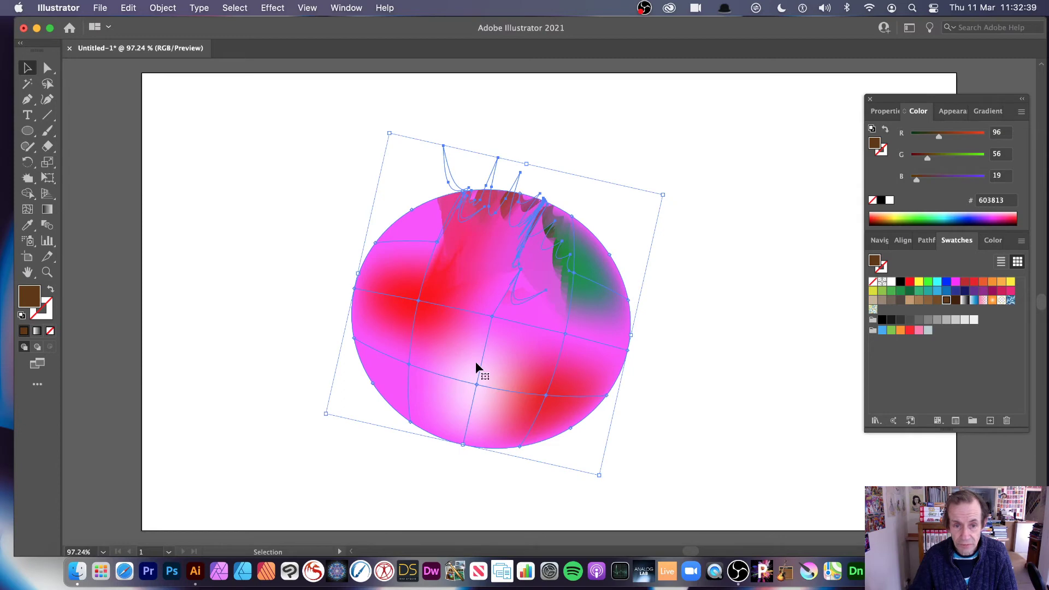
- Select all the circle's mesh points and distort the whole shape into long spikes with Crystallize strokes
click(28, 178)
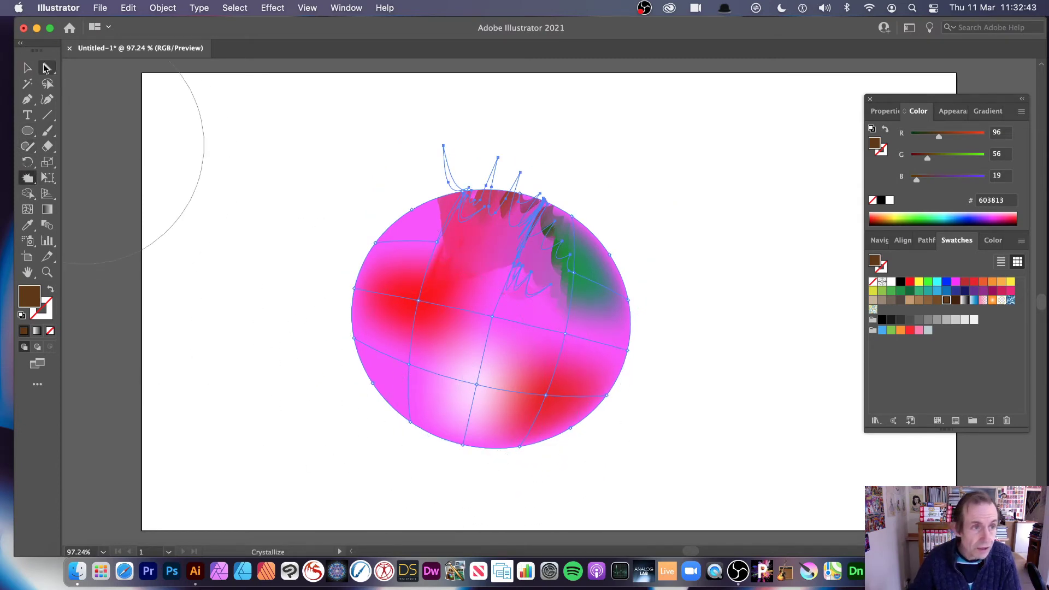
click(46, 68)
drag(323, 148, 685, 469)
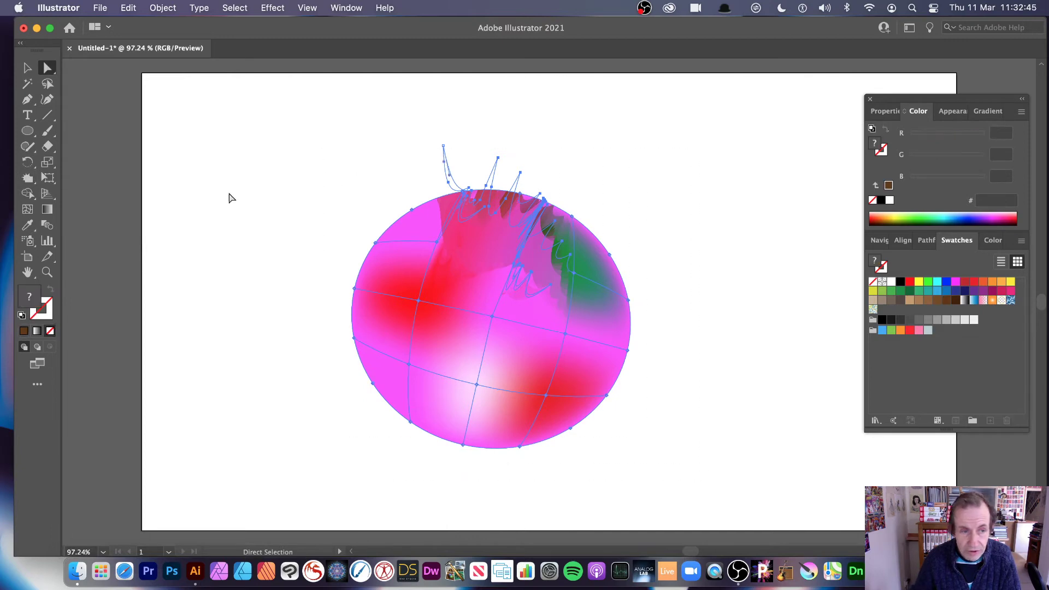
click(27, 178)
mouse_move(459, 420)
mouse_down()
mouse_move(421, 446)
mouse_move(326, 320)
mouse_up()
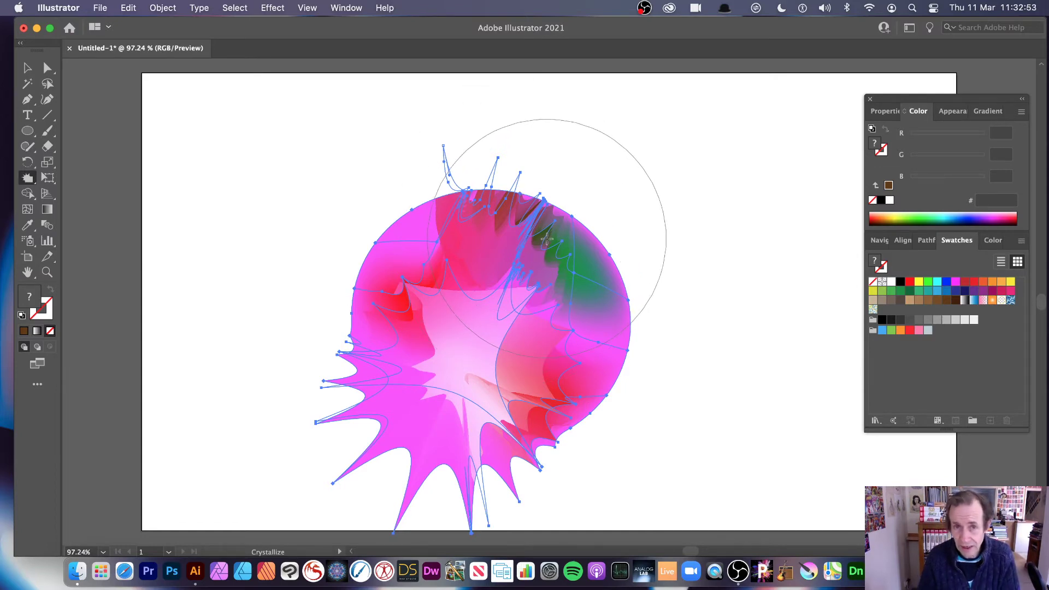
mouse_move(546, 237)
mouse_down()
mouse_move(565, 365)
mouse_move(628, 398)
mouse_move(625, 322)
mouse_move(445, 167)
mouse_move(376, 219)
mouse_move(420, 353)
mouse_move(244, 309)
mouse_move(299, 276)
mouse_up()
key(v)
click(160, 165)
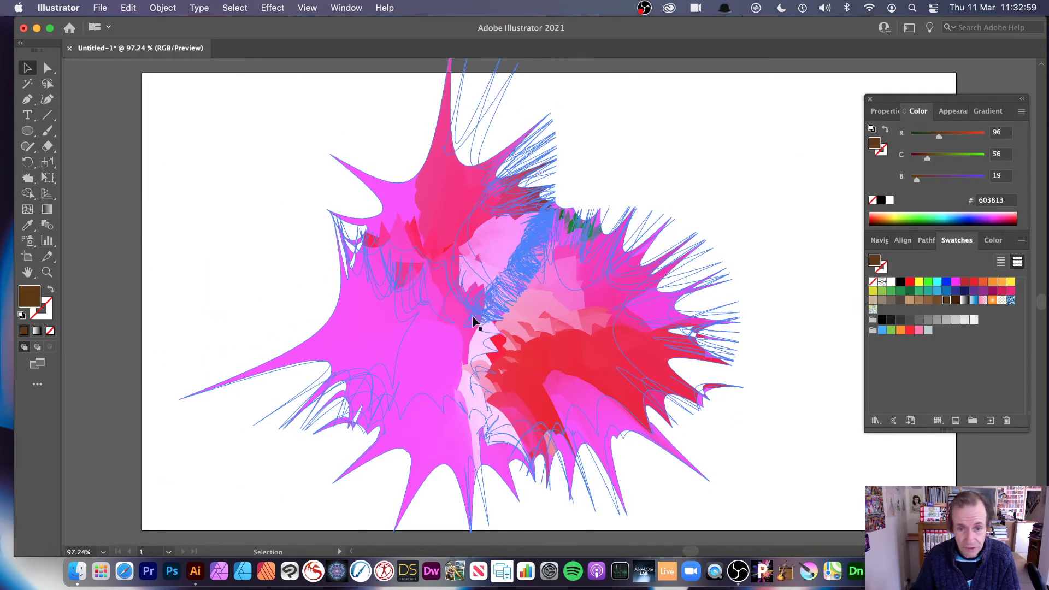
- Delete the spiky mesh artwork and draw a large brown ellipse in the middle of the artboard
drag(453, 274, 334, 233)
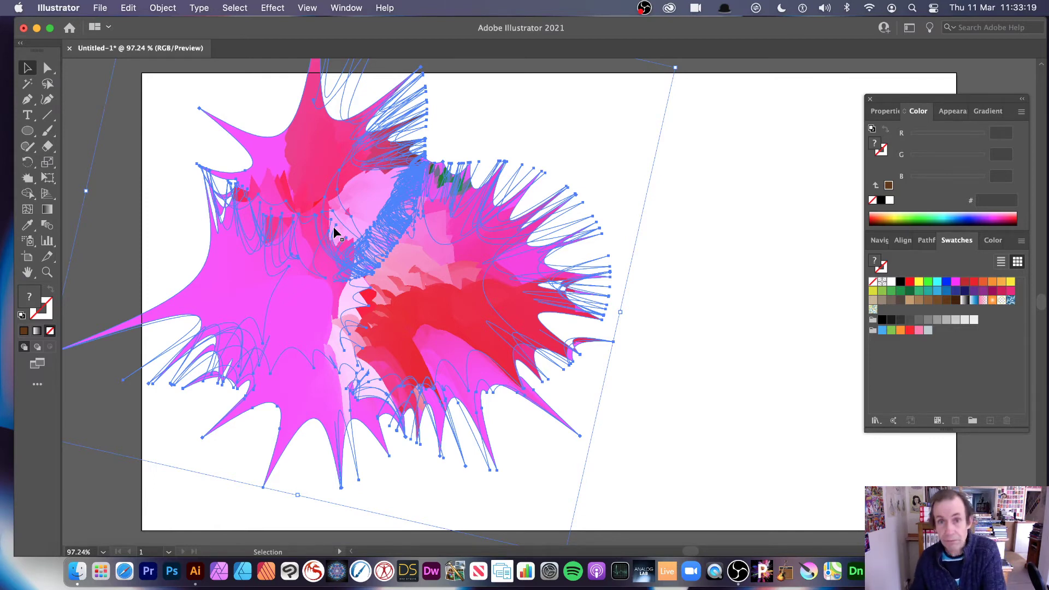
key(Delete)
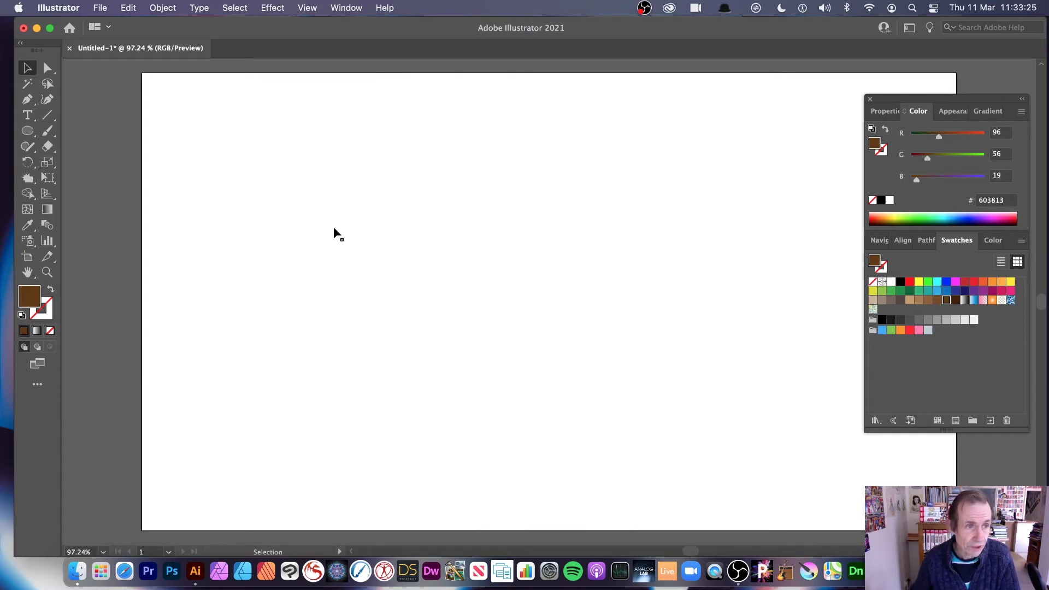
click(27, 131)
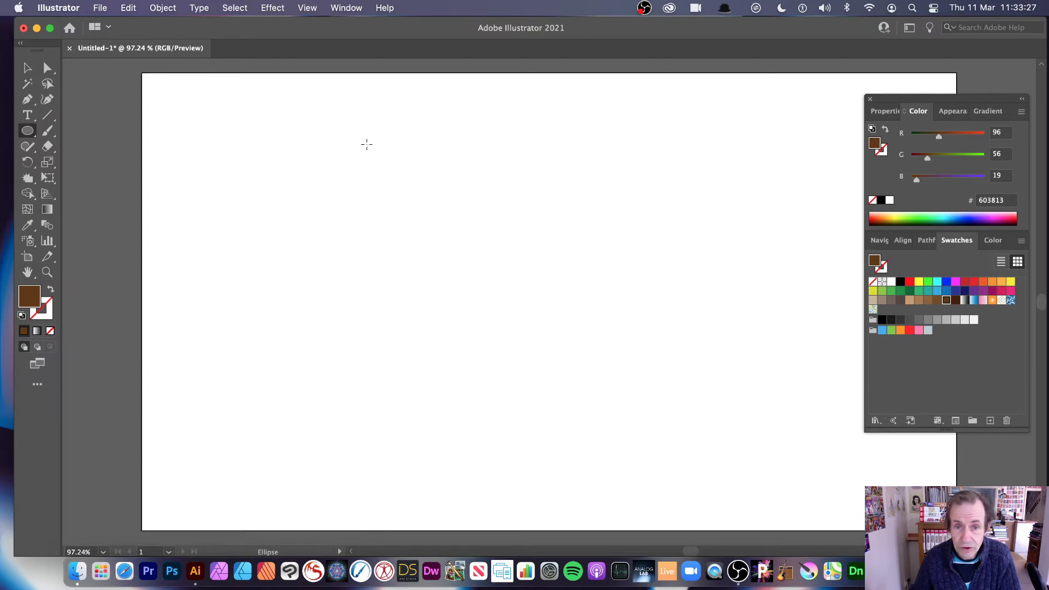
drag(367, 144, 672, 428)
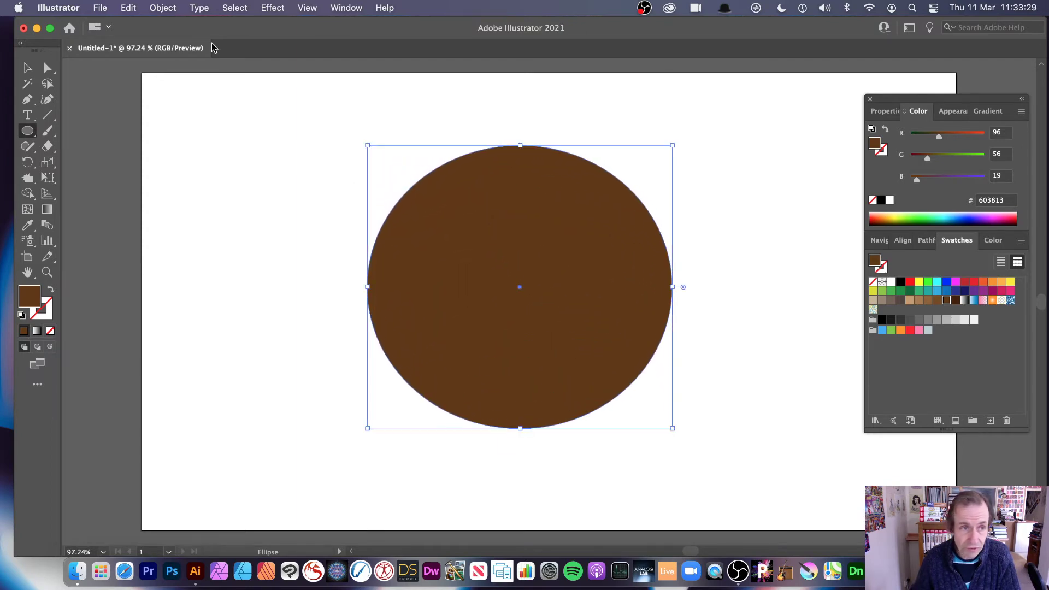
- Apply an envelope mesh with 4 rows and 4 columns to the brown ellipse and distort it all over with Crystallize strokes
click(163, 7)
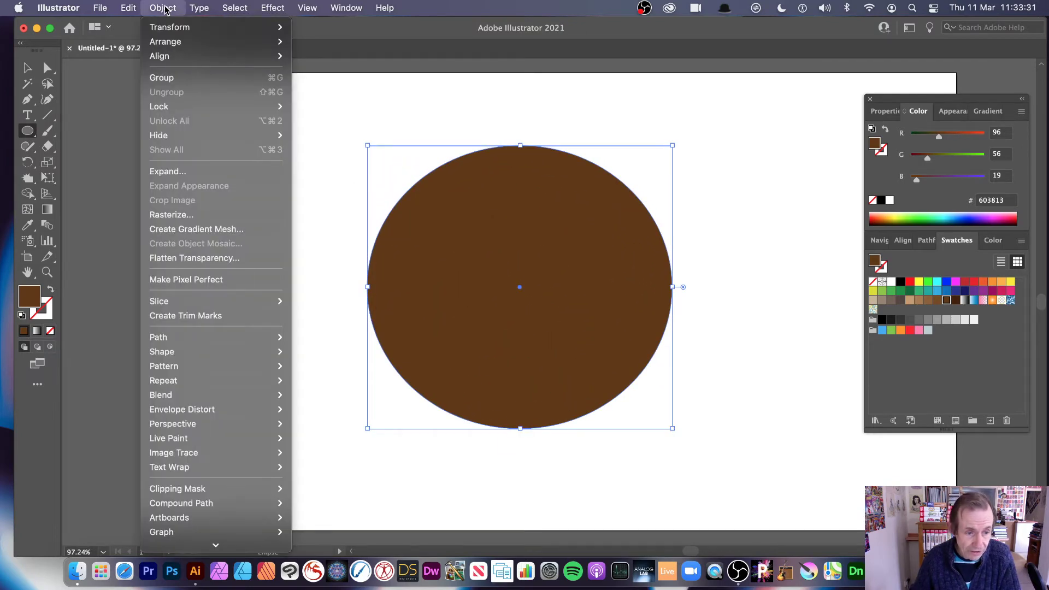
mouse_move(215, 415)
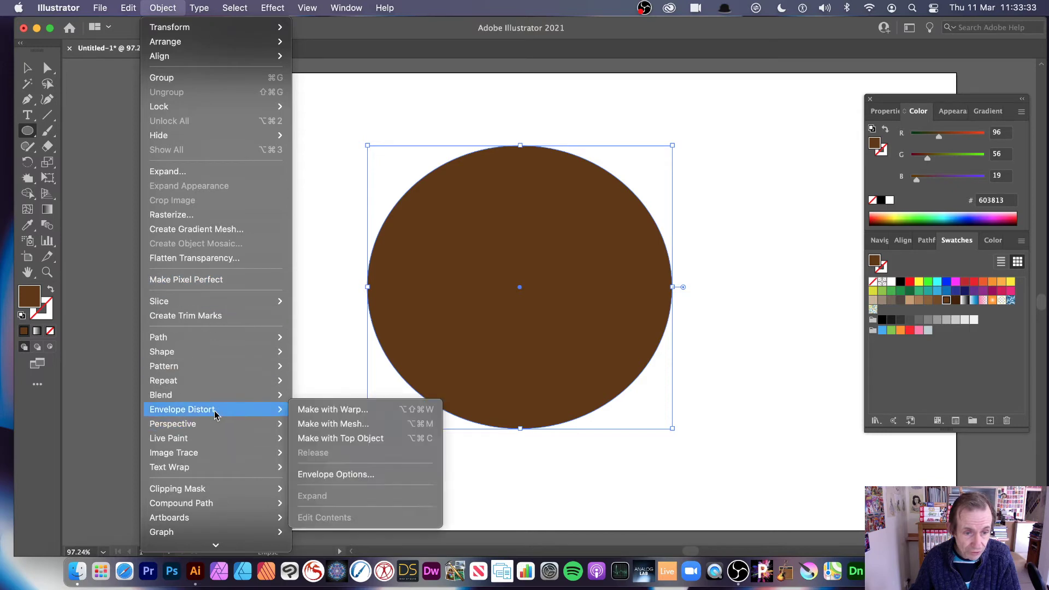
click(369, 424)
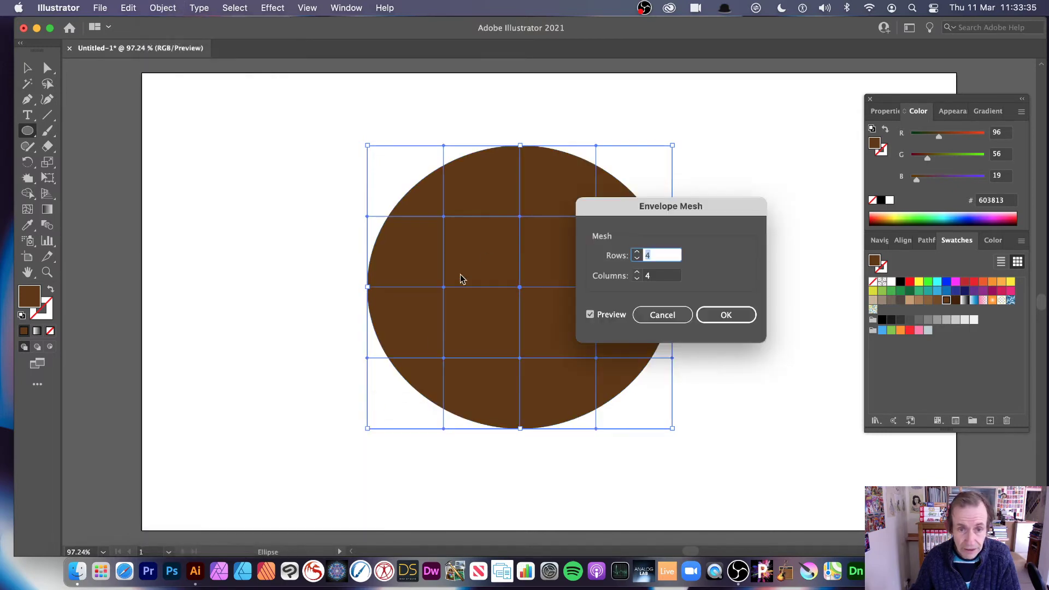
click(732, 320)
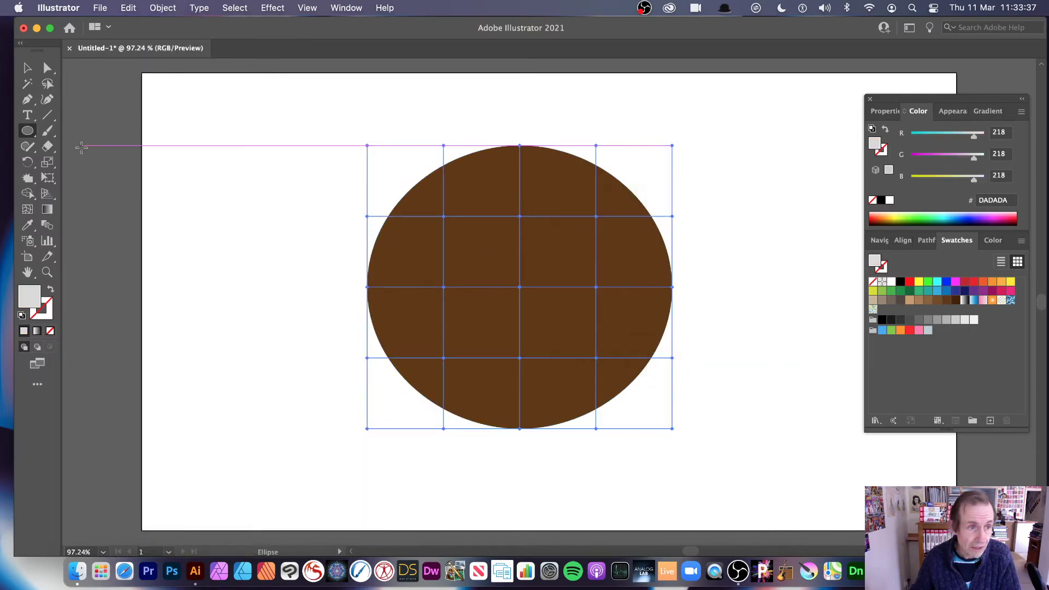
click(27, 178)
mouse_move(386, 192)
mouse_down()
mouse_move(399, 328)
mouse_move(484, 344)
mouse_move(569, 394)
mouse_move(628, 404)
mouse_move(683, 377)
mouse_move(655, 247)
mouse_move(683, 142)
mouse_move(628, 115)
mouse_move(519, 128)
mouse_move(378, 280)
mouse_move(394, 384)
mouse_up()
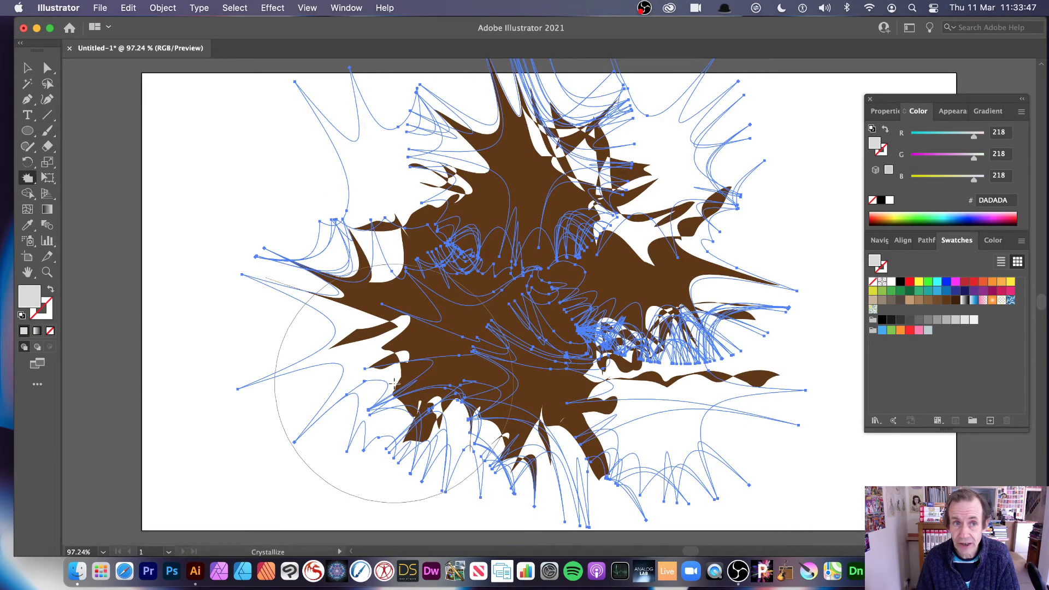
- Undo the Crystallize strokes and the envelope mesh on the brown ellipse
key(super+z)
key(super+z)
key(super+z)
key(super+z)
key(super+z)
key(super+z)
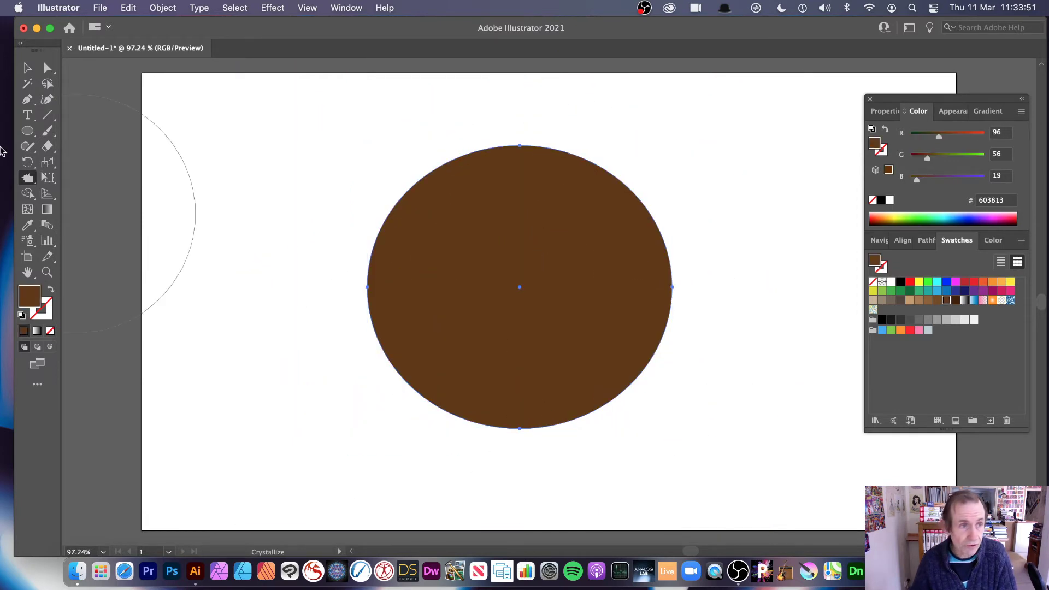
- Shrink the ellipse to about 230 × 190 px in the artboard's lower middle and fill it with olive green 97A200
click(28, 68)
drag(469, 212, 438, 257)
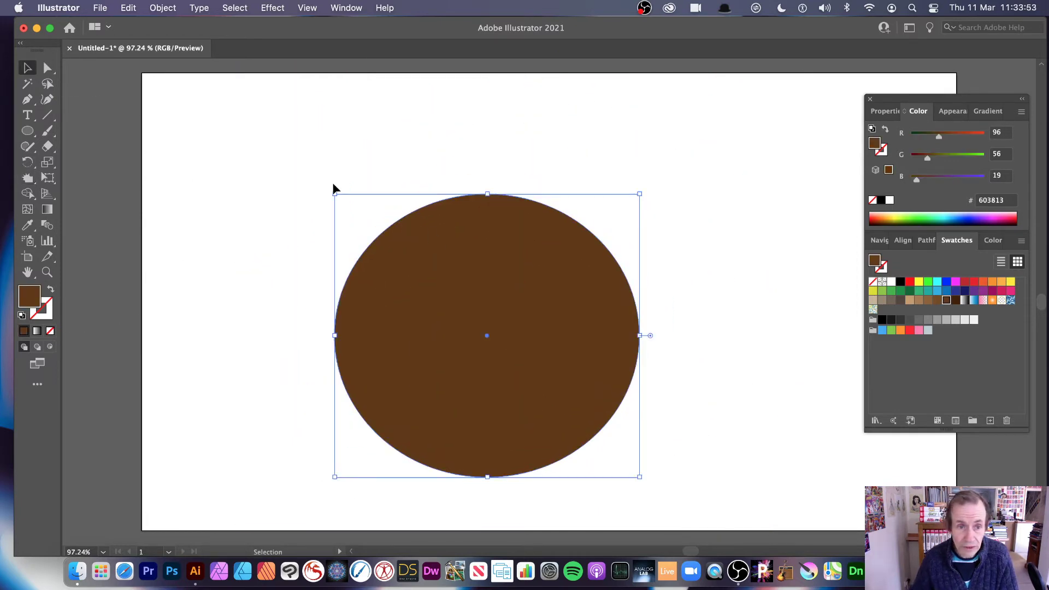
drag(334, 193, 501, 362)
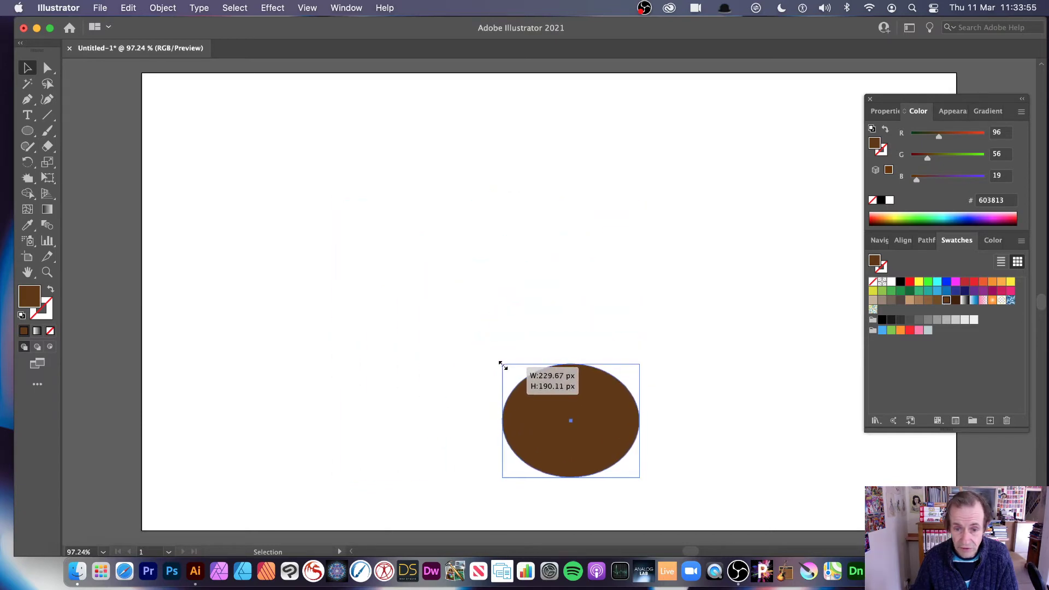
drag(556, 397, 489, 364)
drag(899, 216, 901, 215)
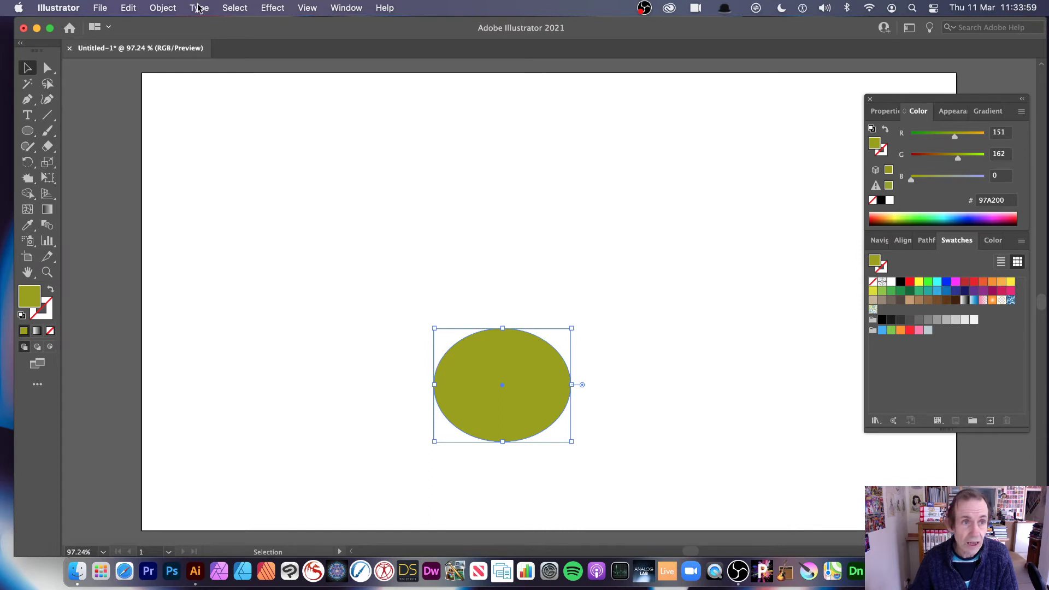
- Make a grid pattern from the olive ellipse and shrink the ellipse inside its tile
click(163, 8)
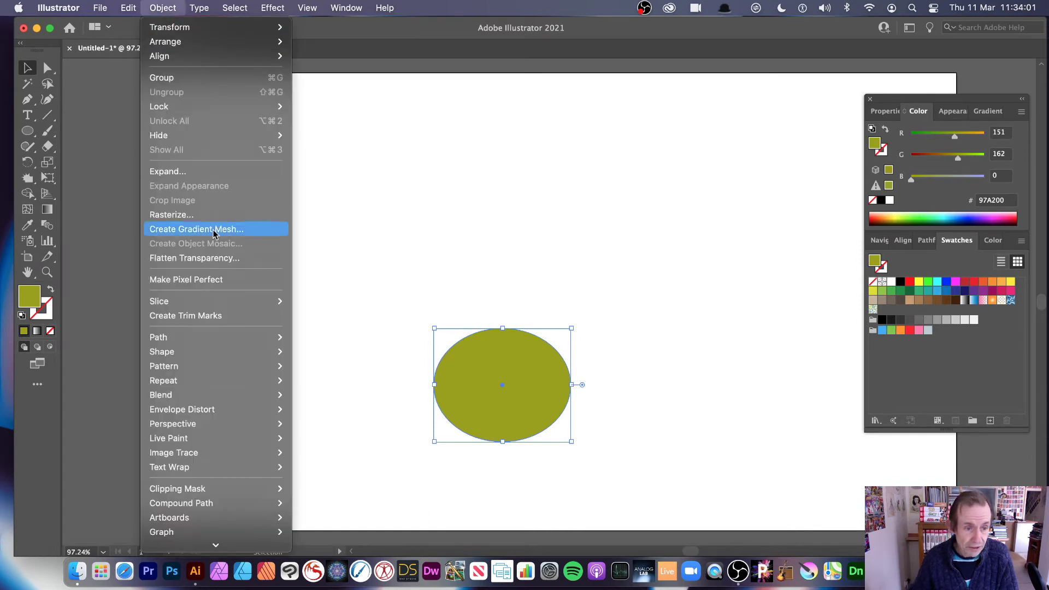
mouse_move(217, 372)
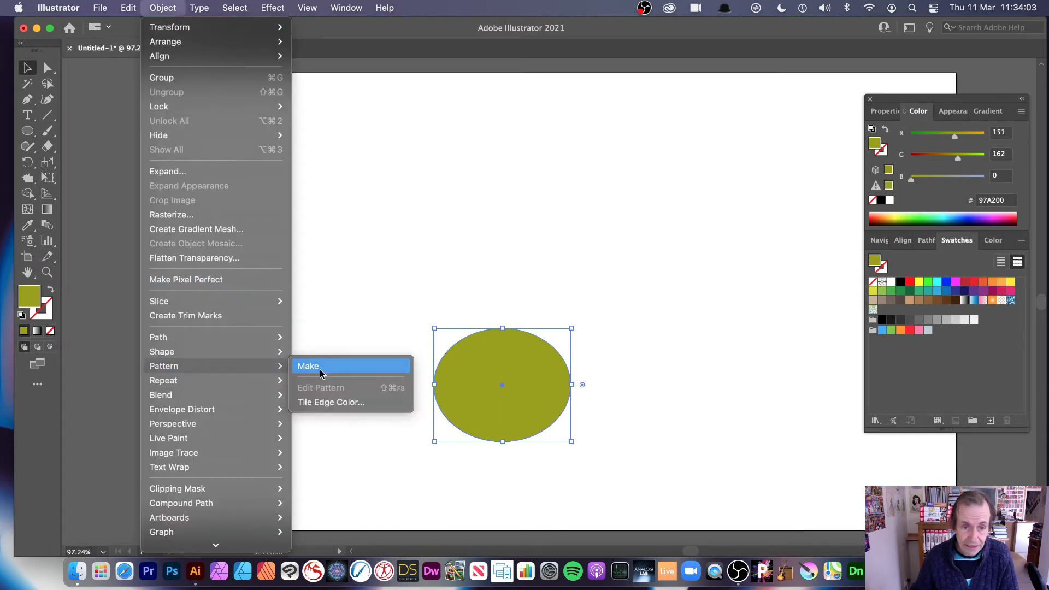
click(319, 370)
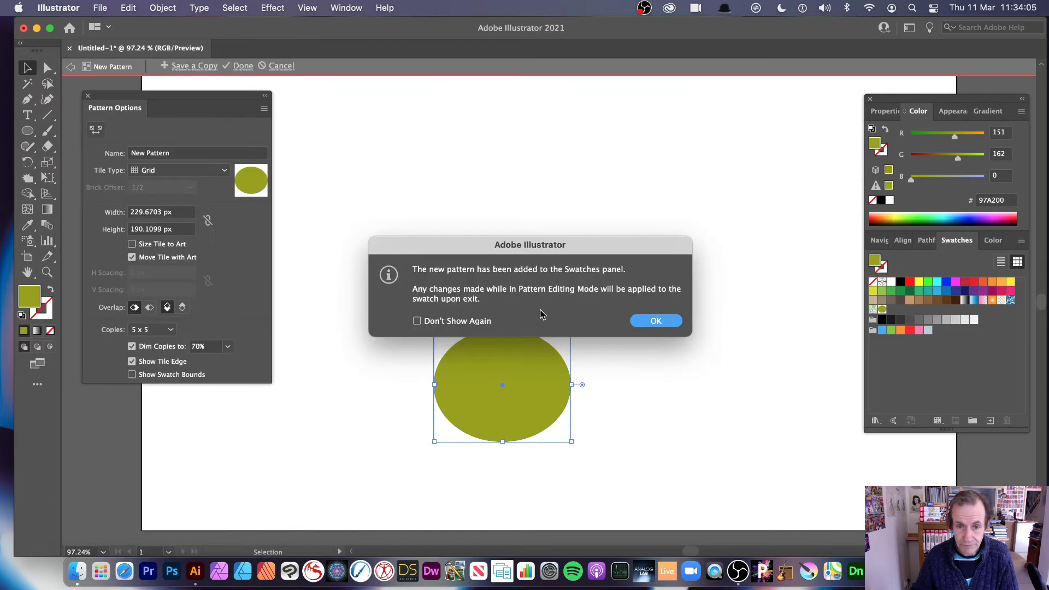
click(671, 321)
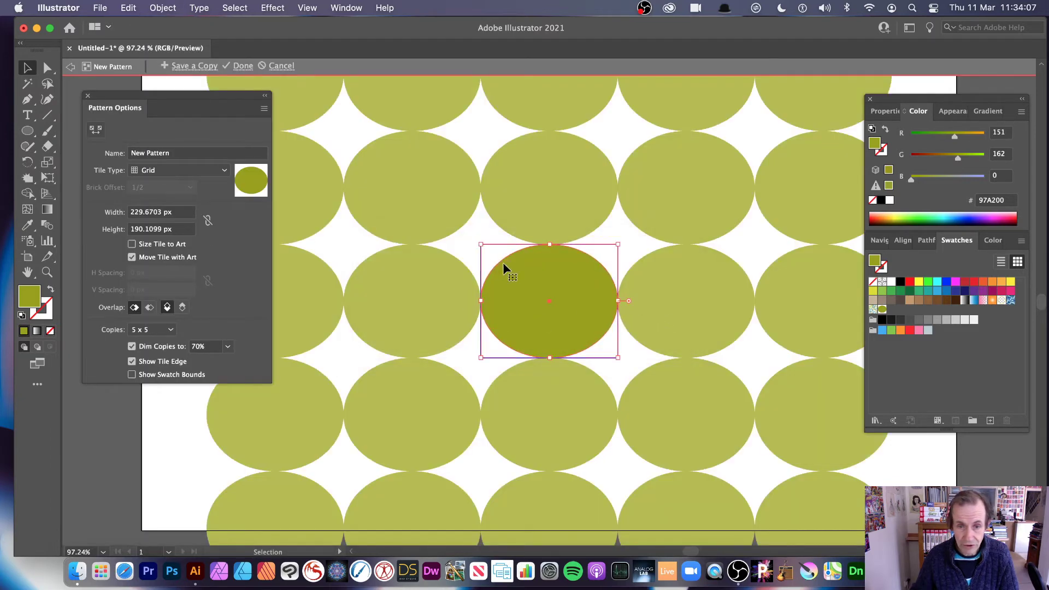
mouse_move(481, 244)
mouse_down()
mouse_move(541, 288)
mouse_move(581, 277)
mouse_move(563, 260)
mouse_up()
- Try Crystallize strokes on the small ellipse in the pattern tile and undo each of them
click(29, 181)
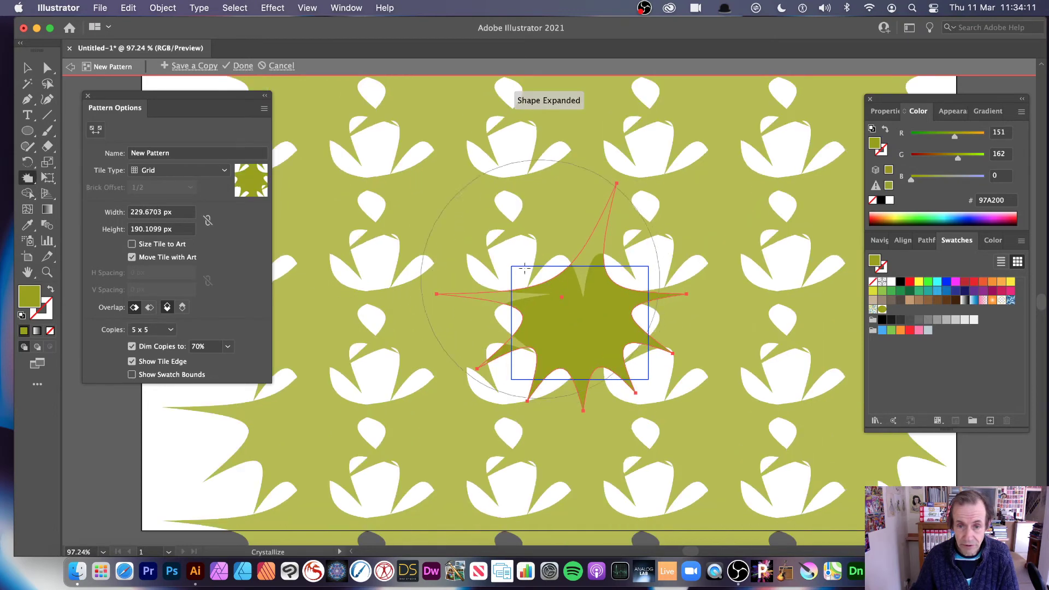
key(super+z)
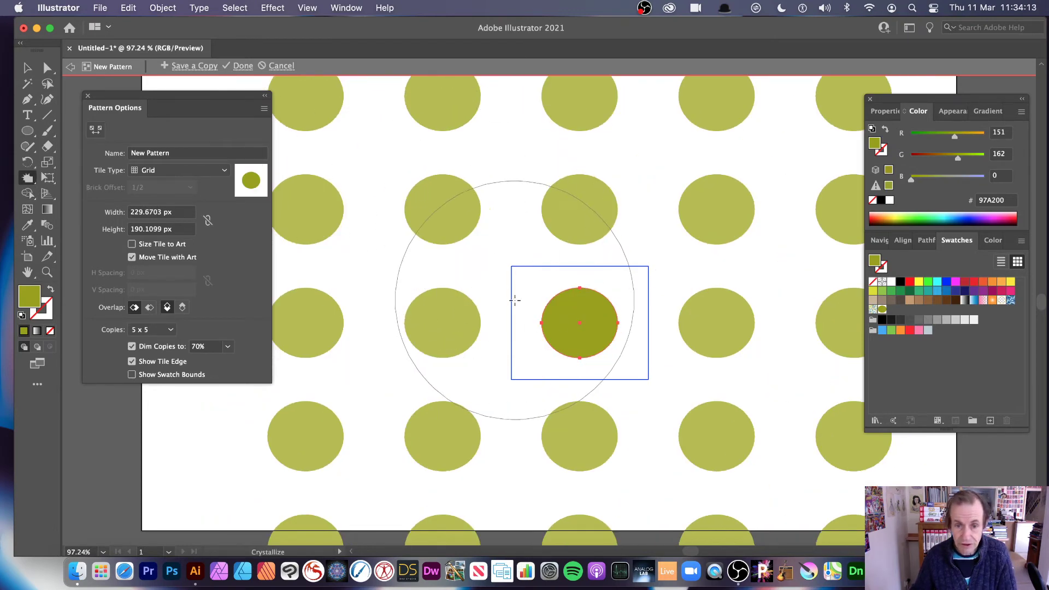
drag(516, 301, 516, 300)
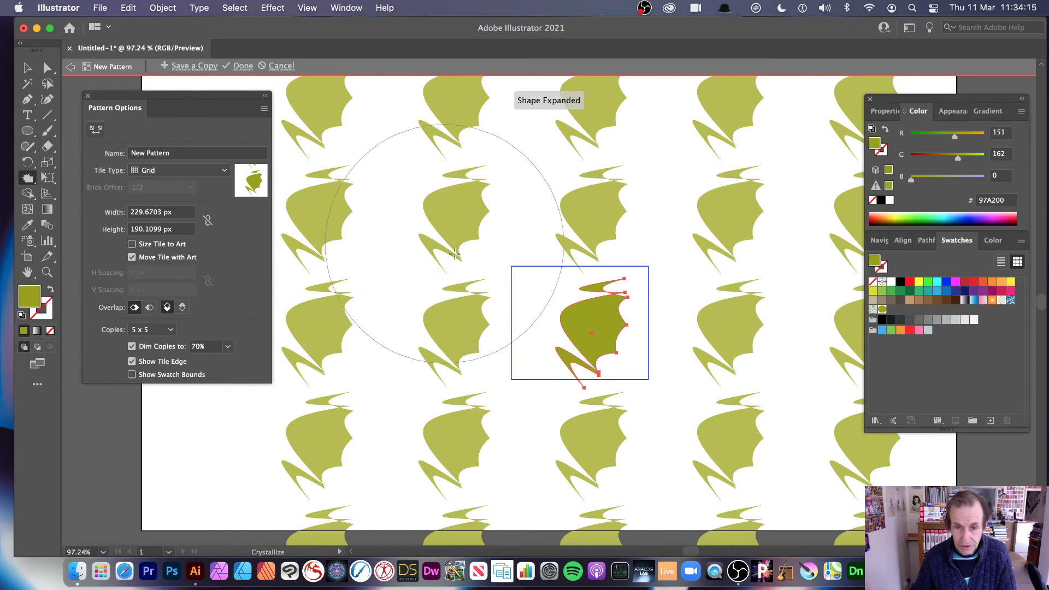
key(super+z)
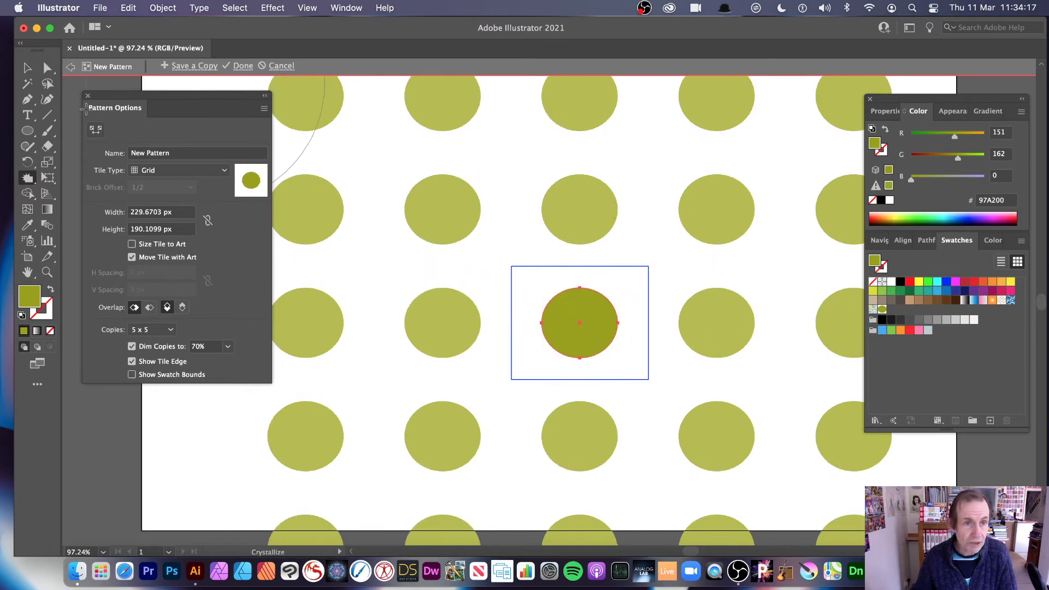
- Set the Crystallize brush to 200 px wide and 200 px high, and lower its intensity
key(Return)
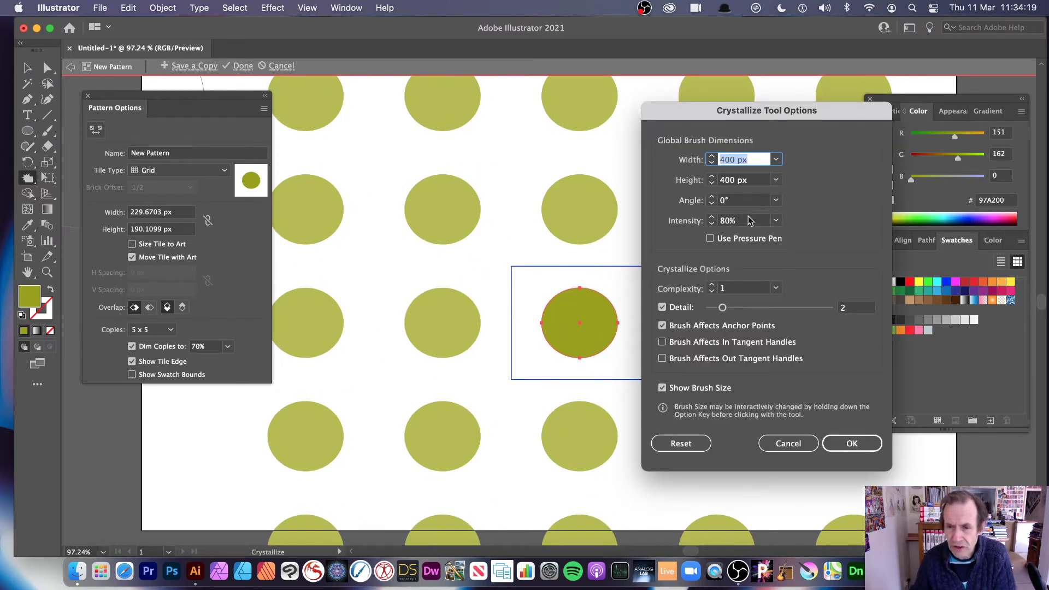
triple_click(749, 158)
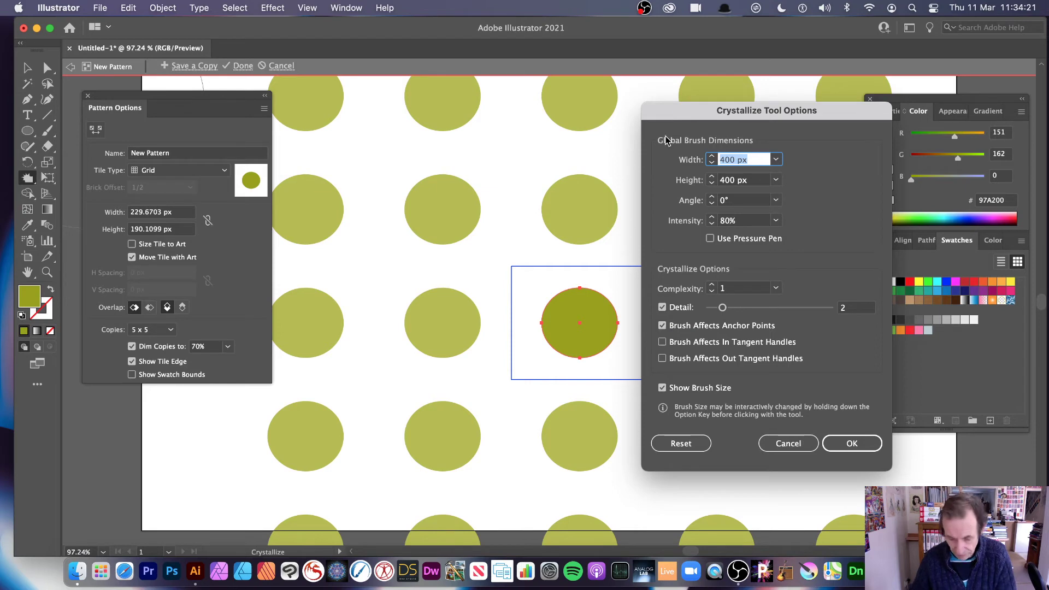
text(200)
key(Tab)
text(200)
key(Tab)
key(Tab)
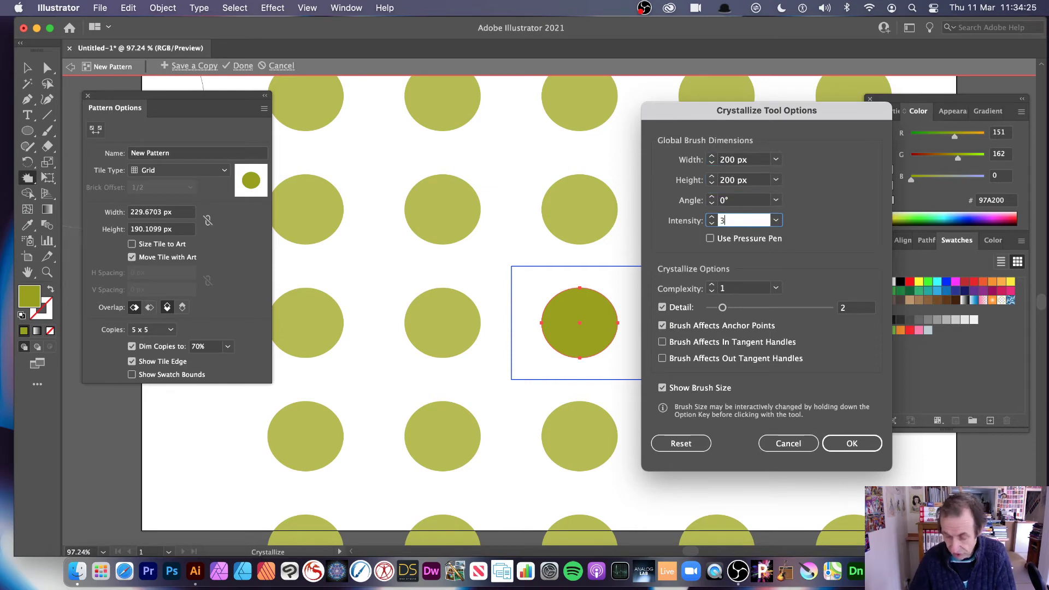
key(Return)
- Crystallize the tile's ellipse into spikes recoloured cyan 00C5E7 and discard the pattern
click(579, 320)
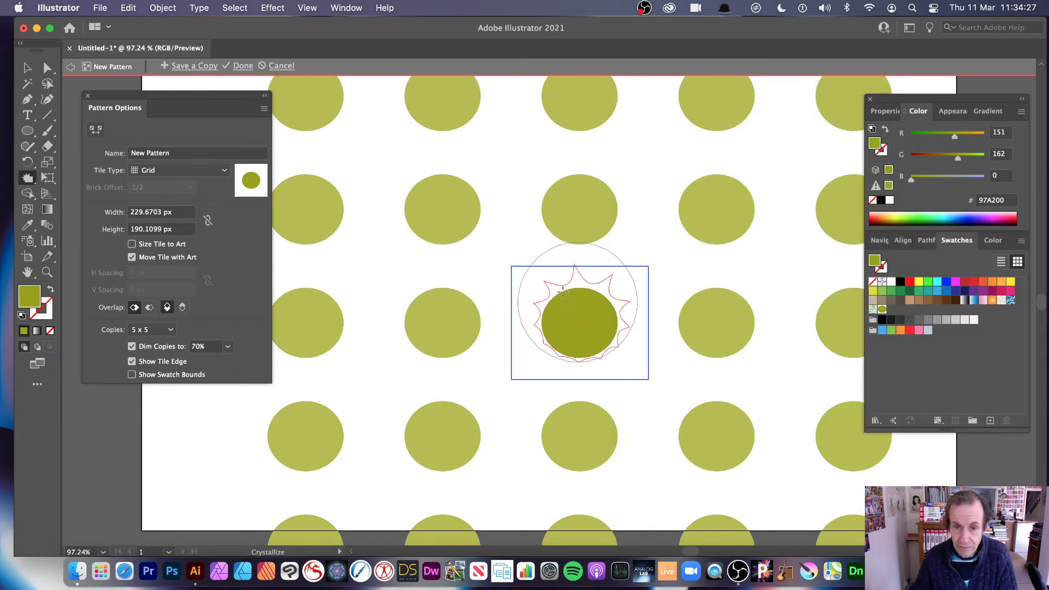
mouse_move(519, 371)
mouse_down()
mouse_move(568, 383)
mouse_move(639, 254)
mouse_up()
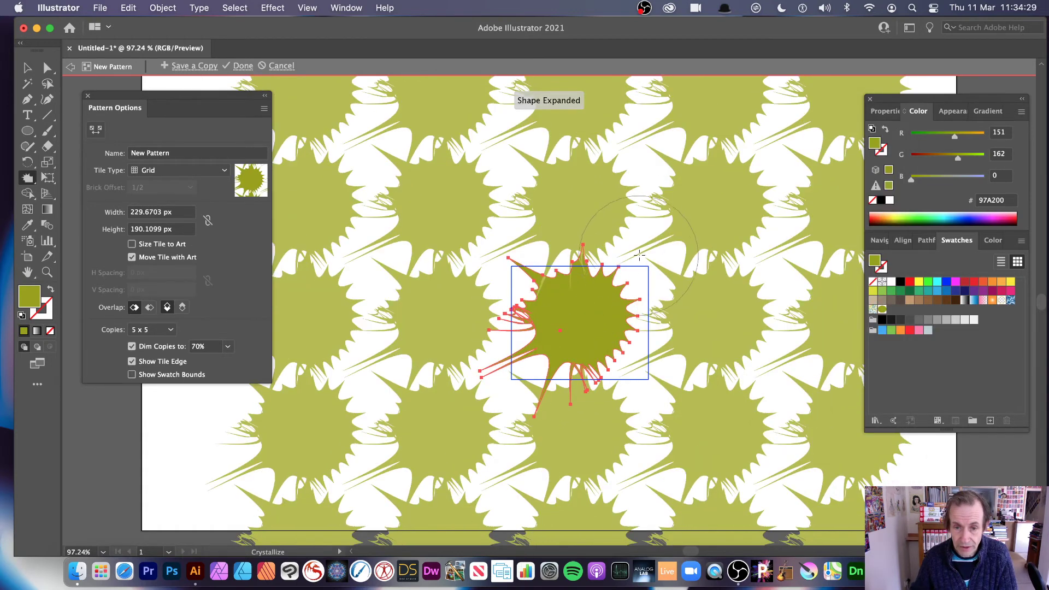
click(952, 218)
drag(606, 290, 590, 271)
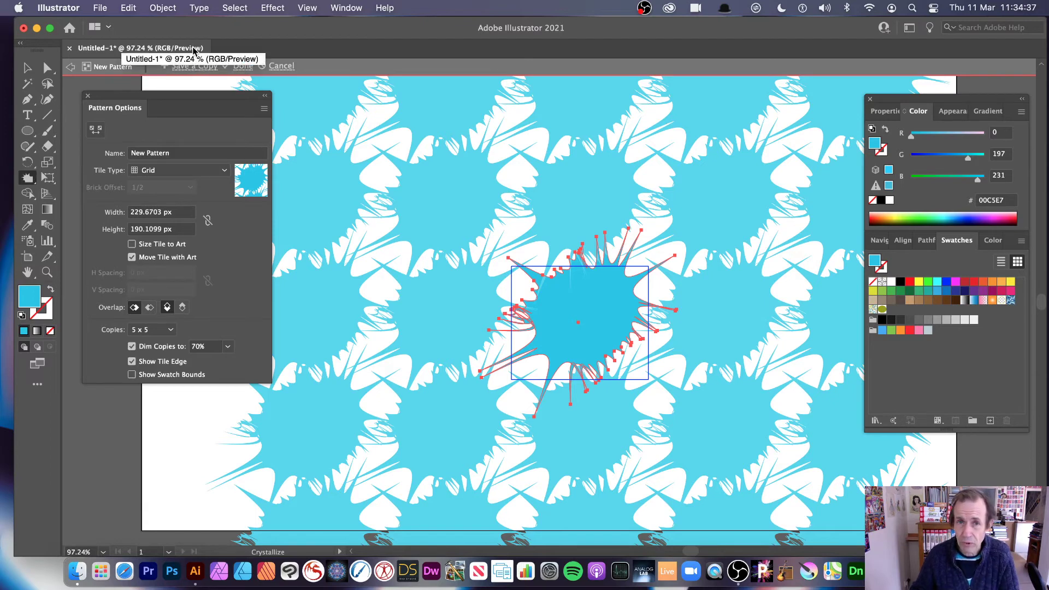
click(279, 65)
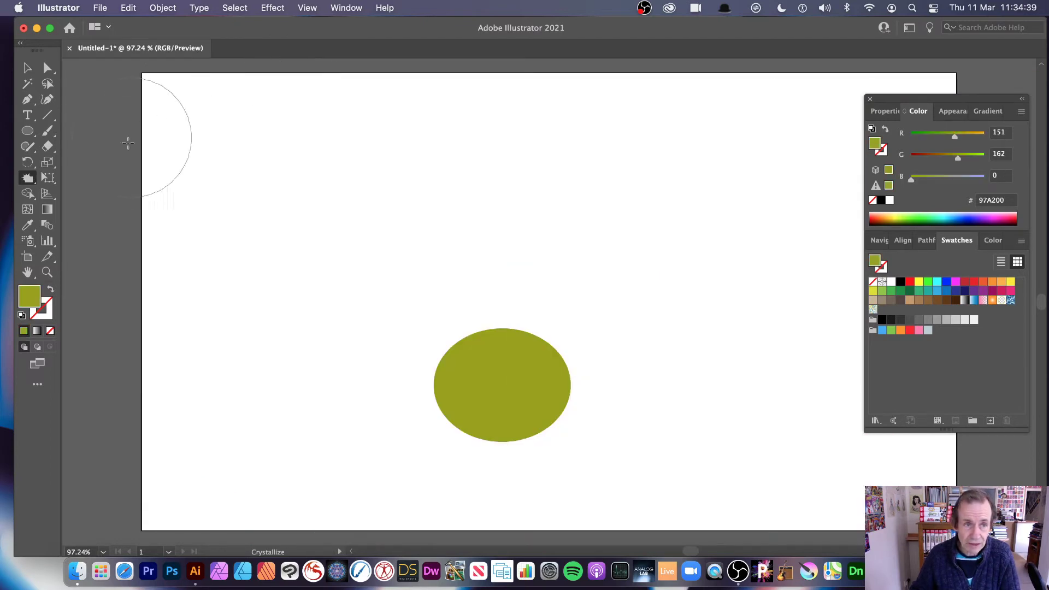
- Reshape the olive ellipse into a tall, narrow petal near the artboard's middle
click(28, 68)
drag(516, 352, 439, 228)
drag(426, 319, 418, 407)
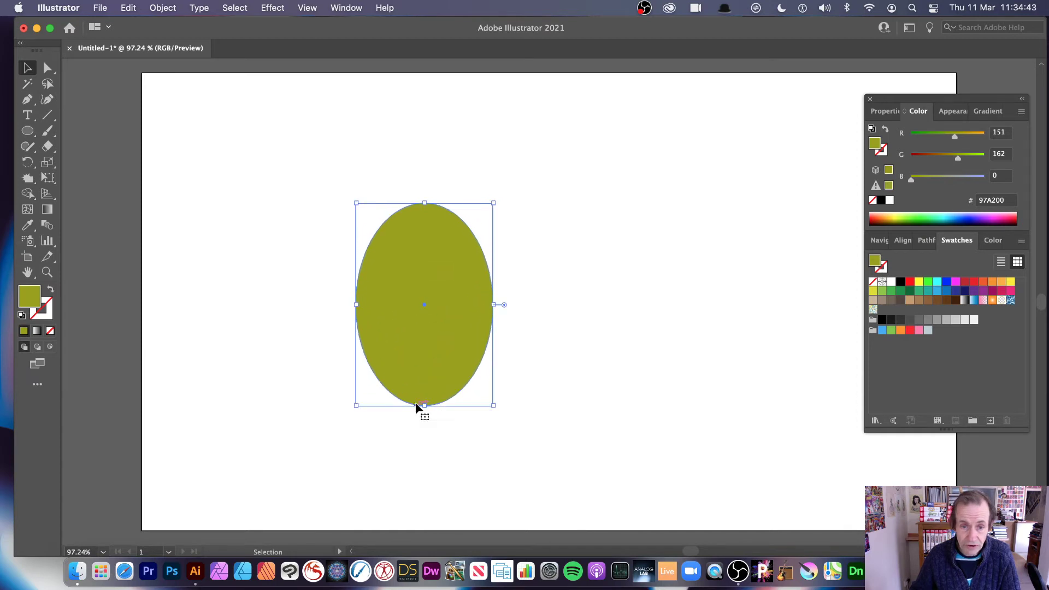
drag(495, 307, 473, 323)
drag(525, 348, 484, 346)
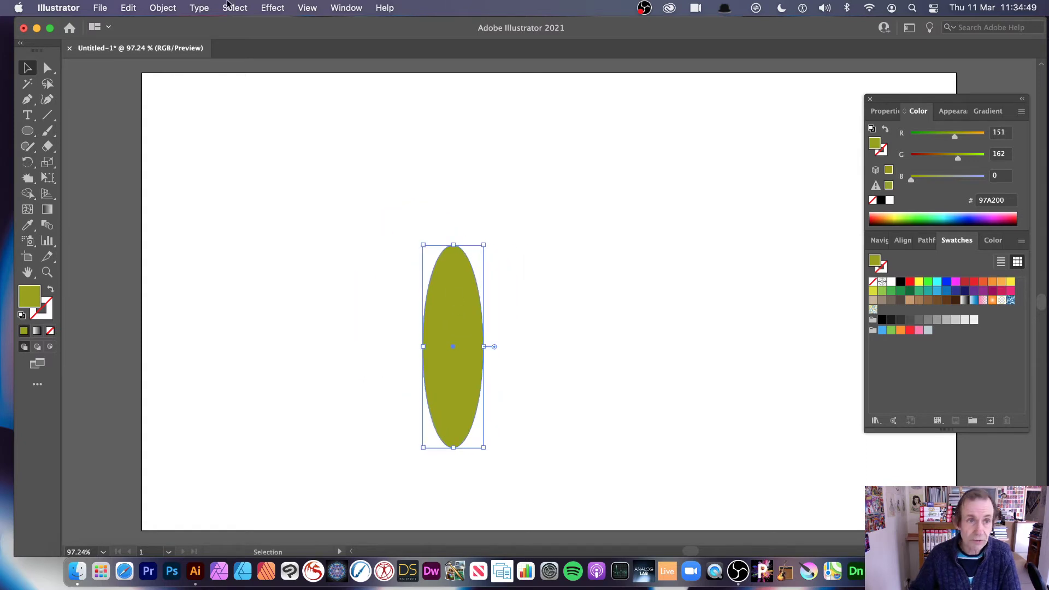
- Make a radial repeat of the narrow ellipse with 12 petals and position the ring over the artboard's middle
click(163, 8)
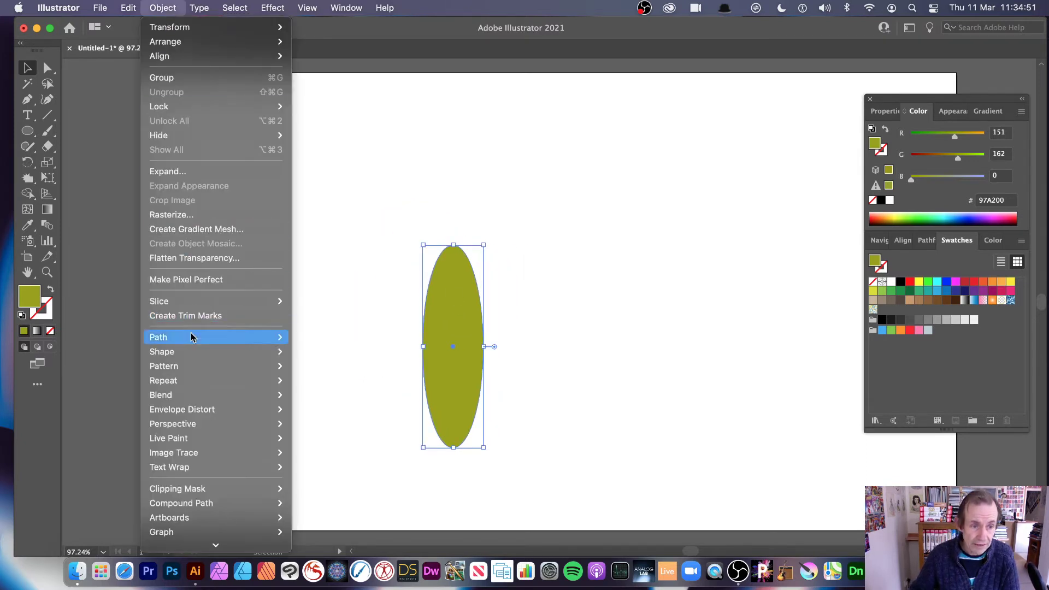
mouse_move(186, 382)
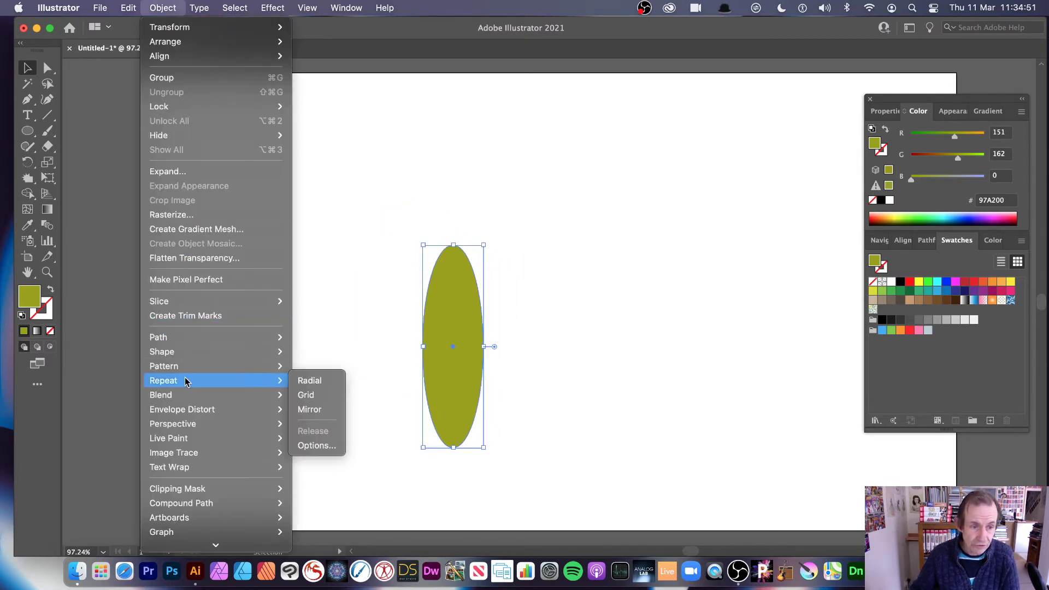
click(323, 385)
drag(474, 364, 497, 194)
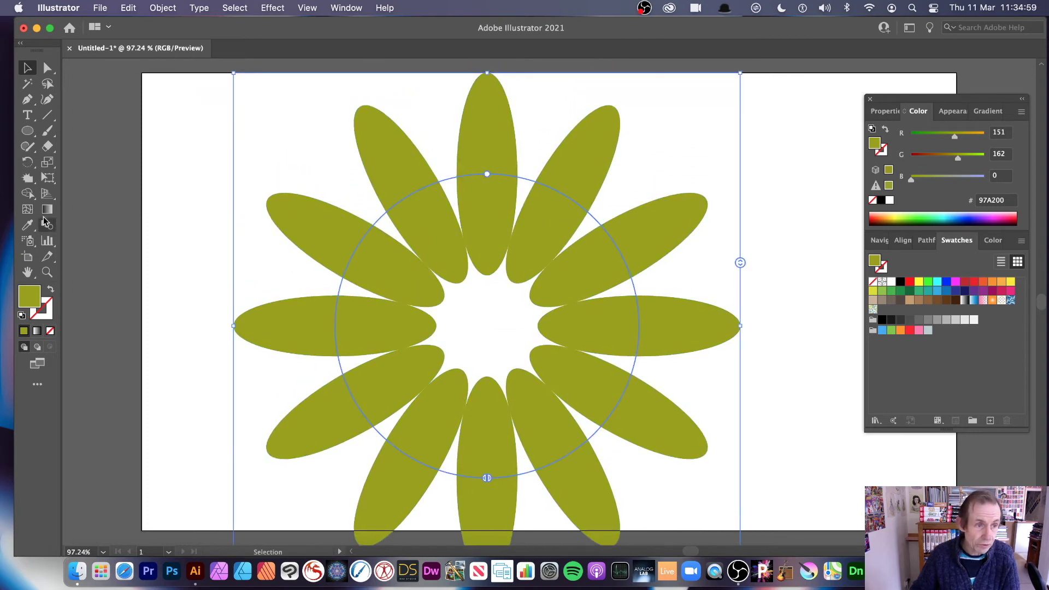
- Try to apply Crystallize directly to the whole radial repeat
drag(27, 177, 136, 177)
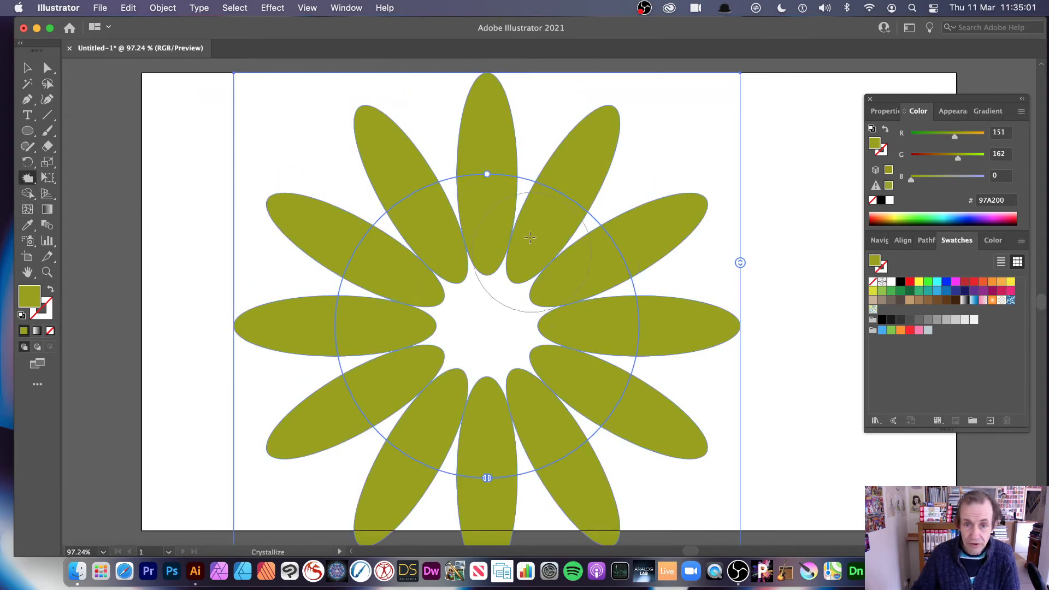
click(477, 260)
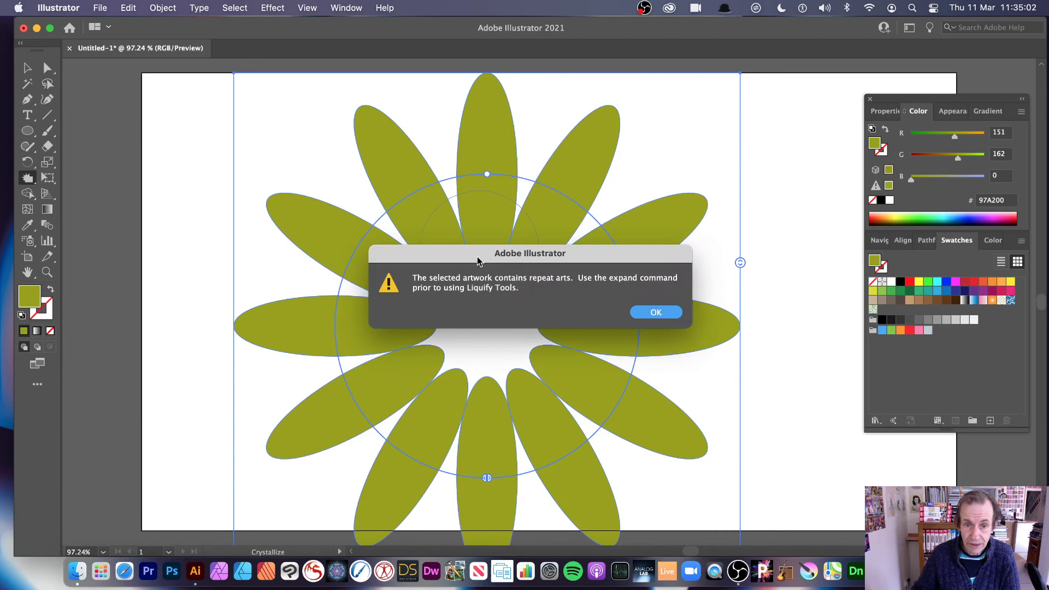
click(653, 311)
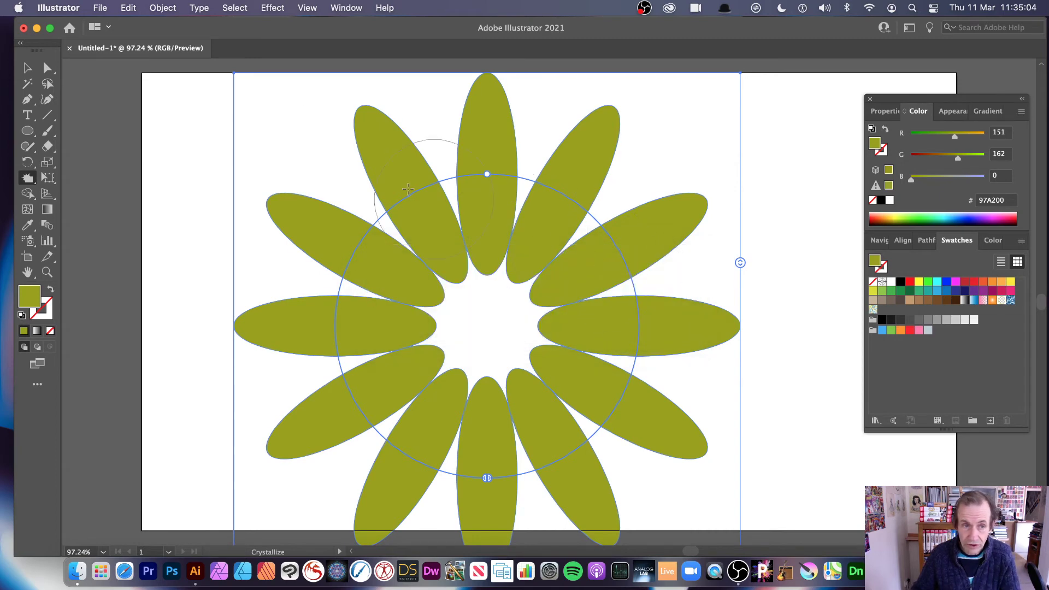
- Isolate the radial repeat and move its upper-right petal outward to widen the ring
click(27, 67)
double_click(602, 276)
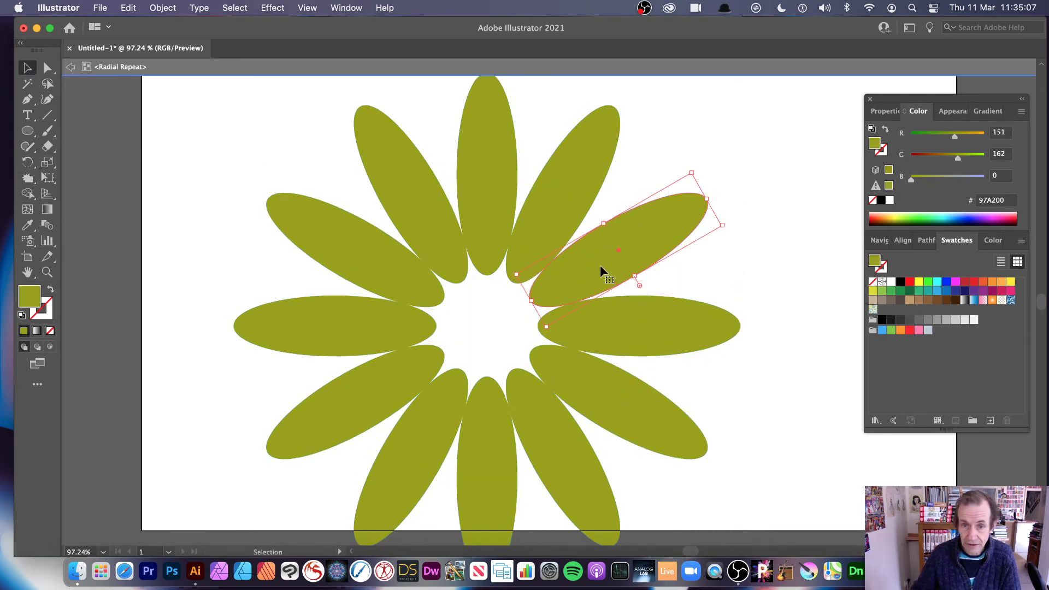
drag(599, 260, 632, 247)
- Try Crystallize strokes along the outer end of the isolated upper-right petal and undo them
click(27, 177)
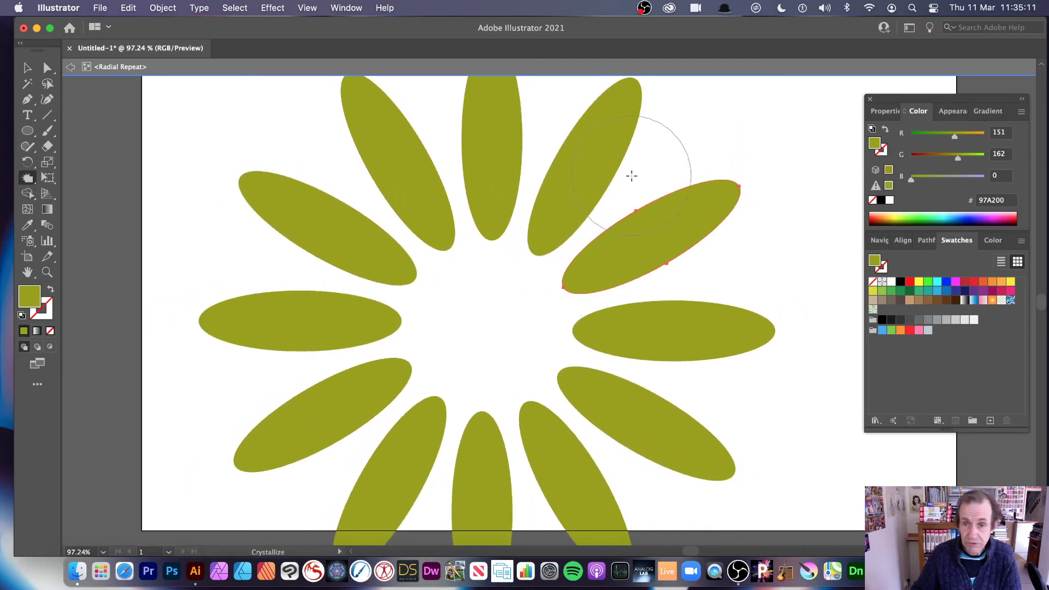
click(727, 206)
click(727, 207)
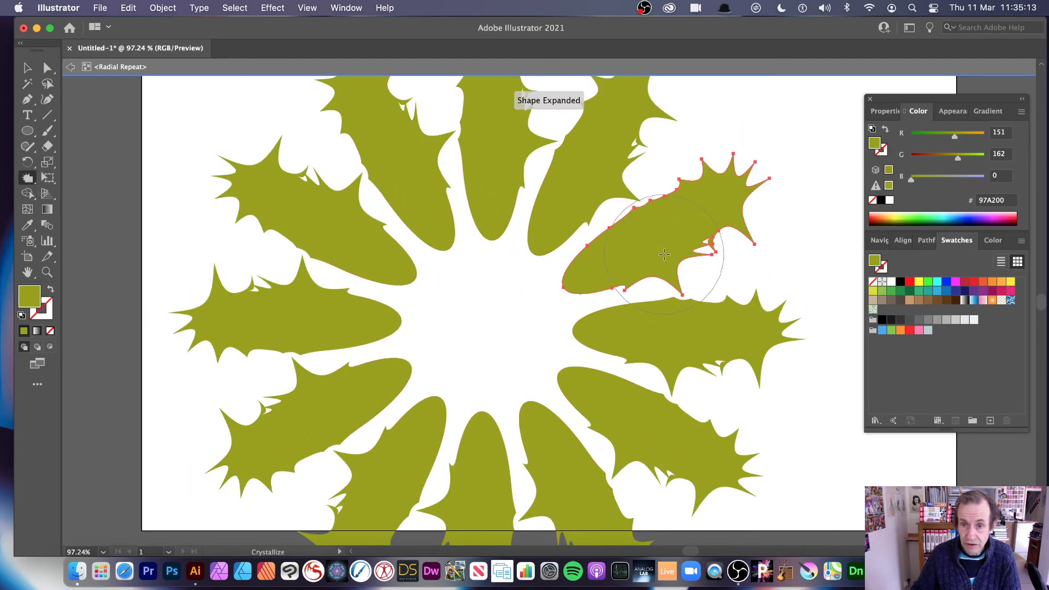
drag(766, 223, 705, 232)
mouse_move(780, 216)
mouse_down()
mouse_move(702, 145)
mouse_move(710, 117)
mouse_up()
key(super+z)
key(super+z)
key(super+z)
key(super+z)
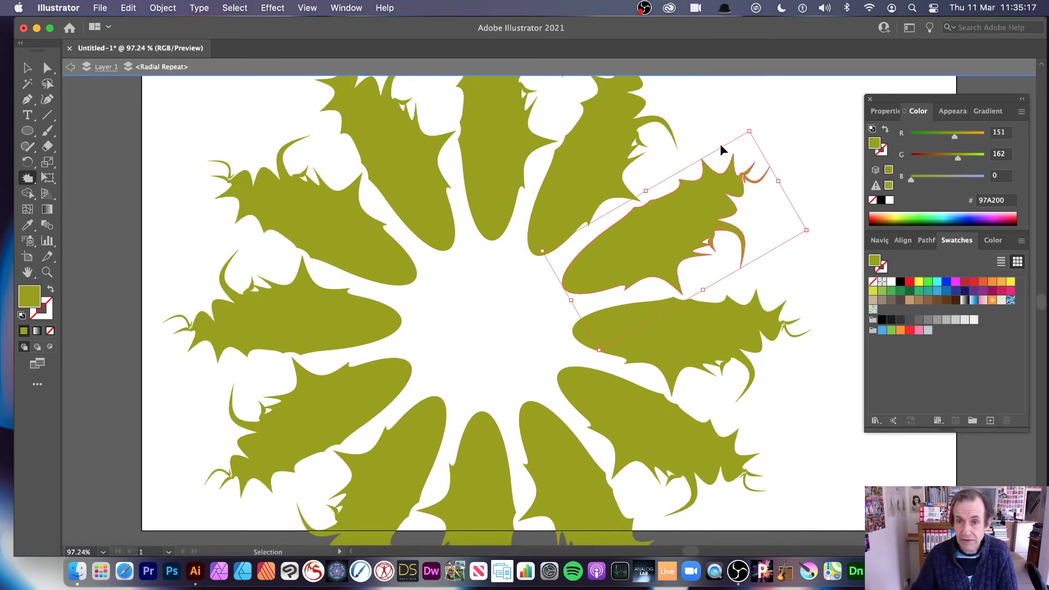
- Crystallize the upper-right petal's outer and inner ends into dense spikes and leave isolation of the radial repeat
mouse_move(727, 216)
mouse_down()
mouse_move(802, 227)
mouse_move(700, 223)
mouse_move(690, 185)
mouse_move(736, 138)
mouse_move(719, 206)
mouse_move(743, 203)
mouse_move(811, 143)
mouse_move(718, 185)
mouse_move(845, 106)
mouse_up()
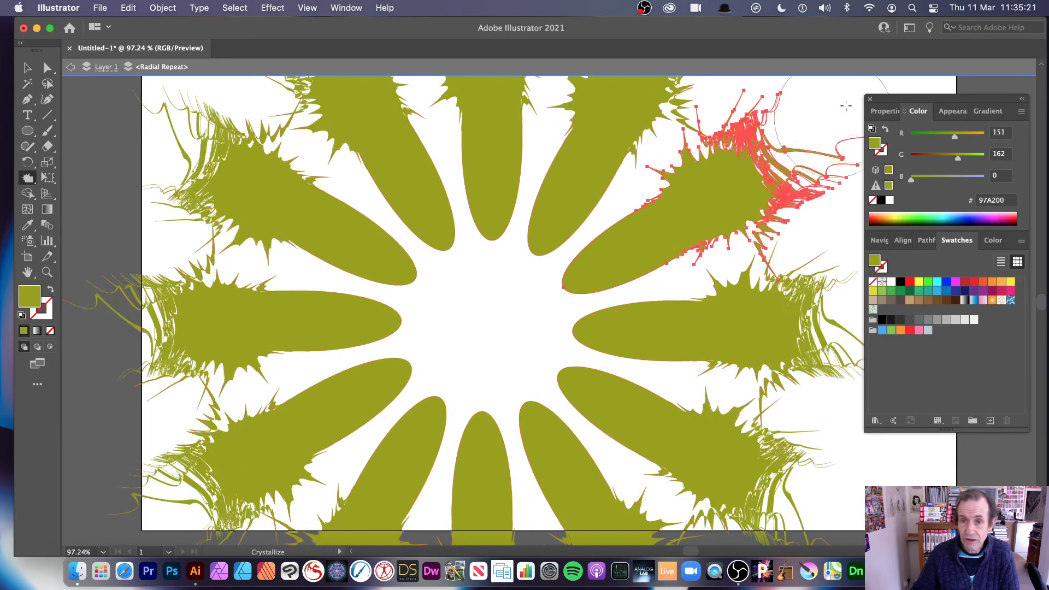
mouse_move(461, 328)
mouse_down()
mouse_move(554, 262)
mouse_move(517, 302)
mouse_move(524, 286)
mouse_move(541, 289)
mouse_move(525, 297)
mouse_up()
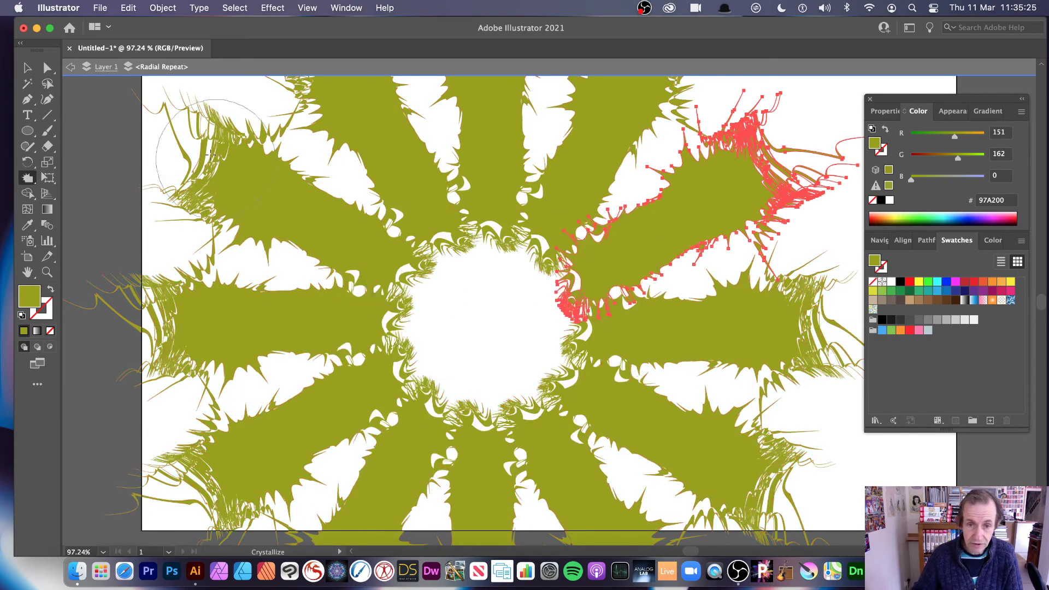
click(71, 65)
click(70, 65)
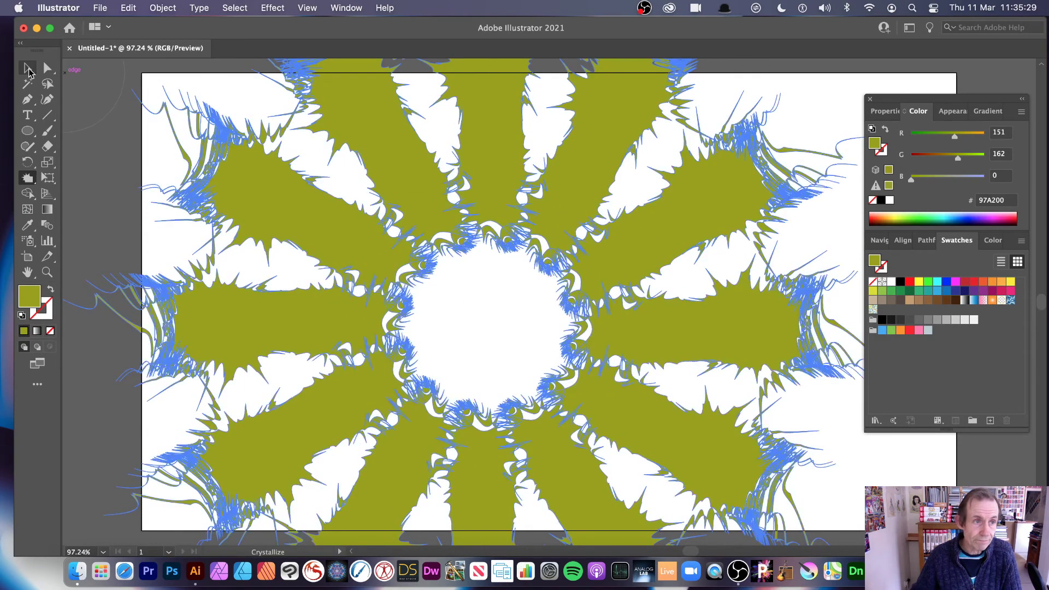
- Replace the spiky petal ring with a large circle in the artboard's middle, with no fill and a black 000000 stroke
click(29, 70)
key(Delete)
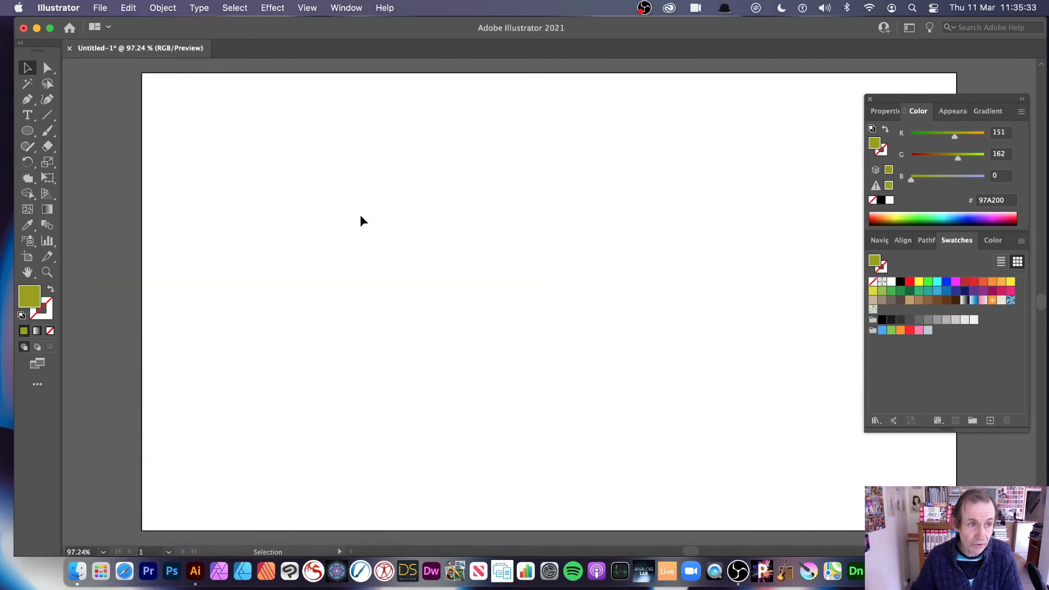
click(28, 131)
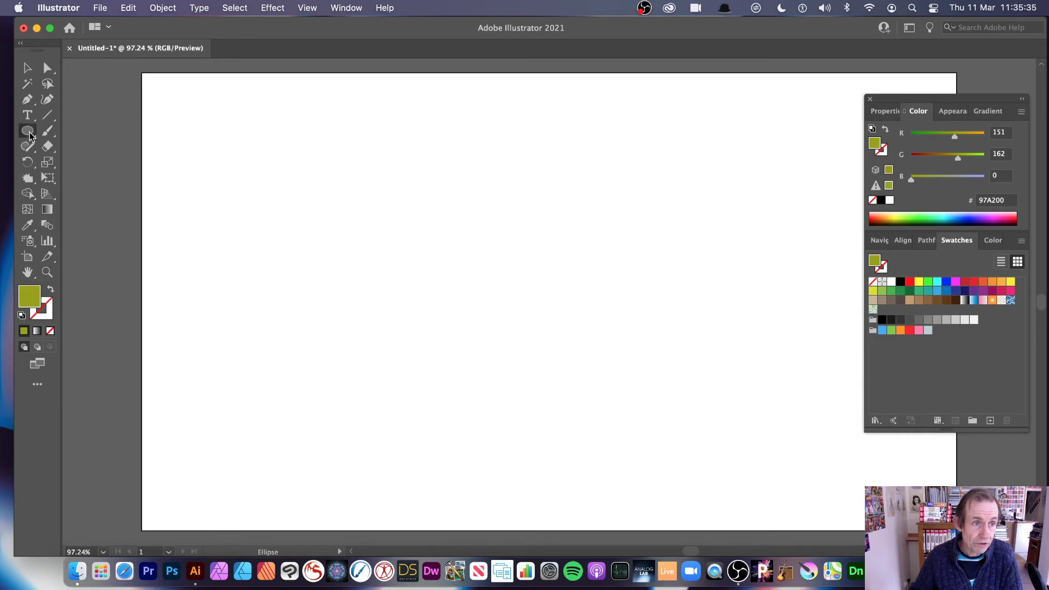
drag(398, 167, 634, 399)
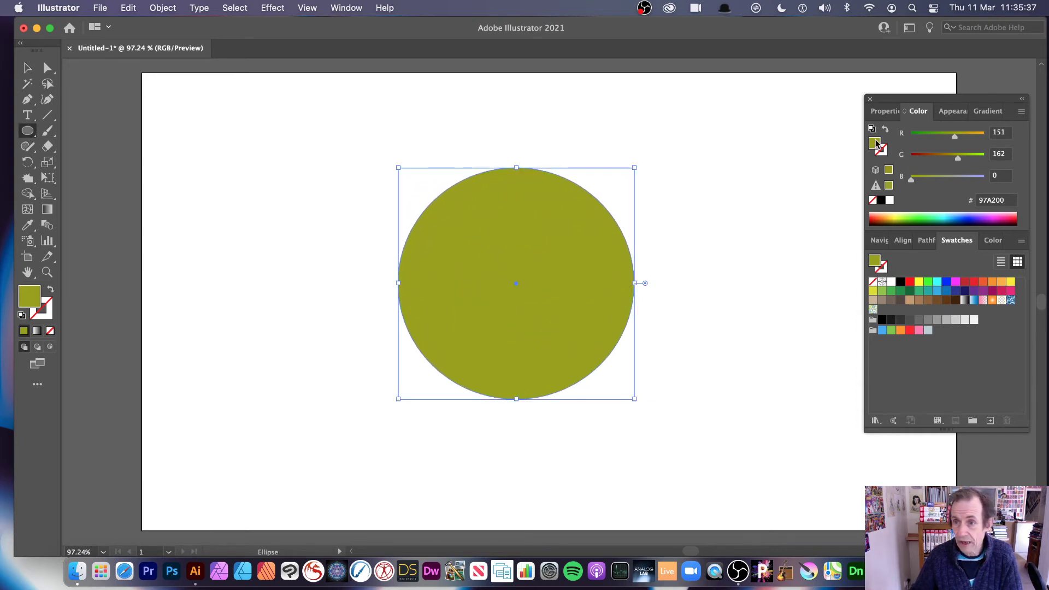
click(872, 201)
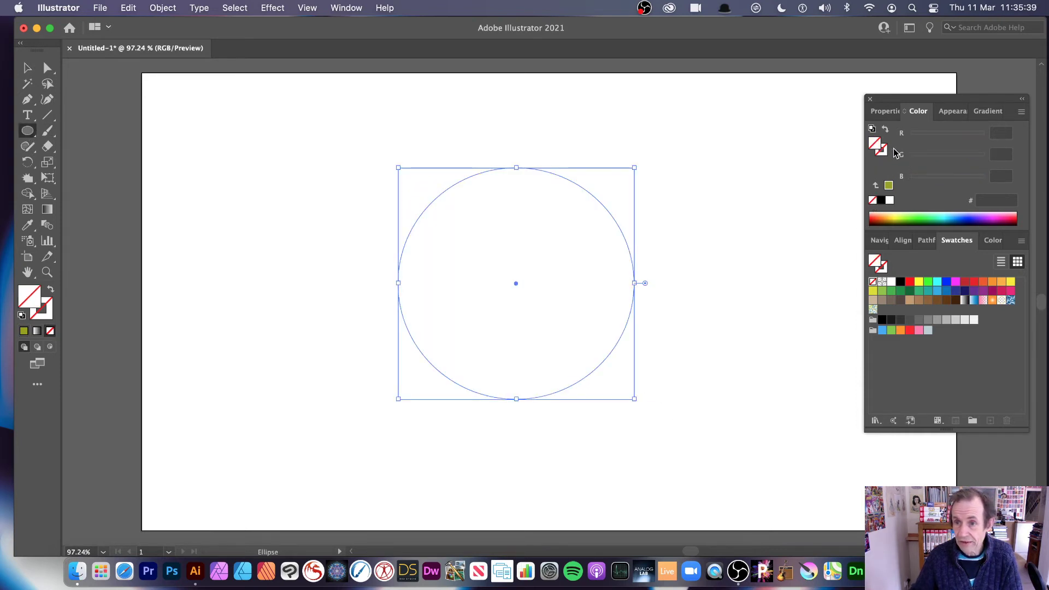
click(881, 200)
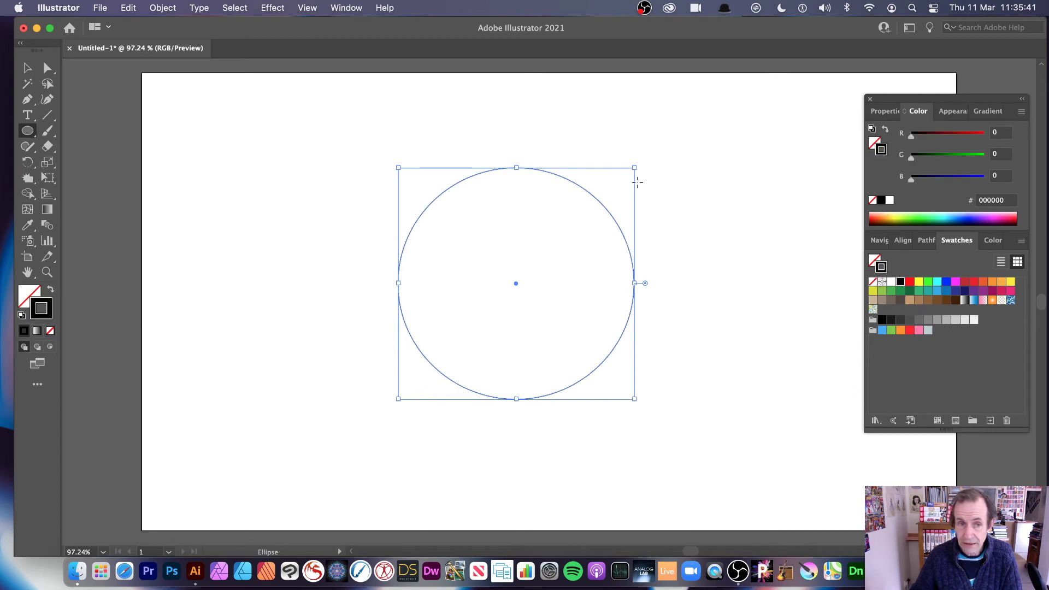
- Crystallize the circle's outline into irregular spikes and duplicate it into several overlapping copies, all selected
click(28, 177)
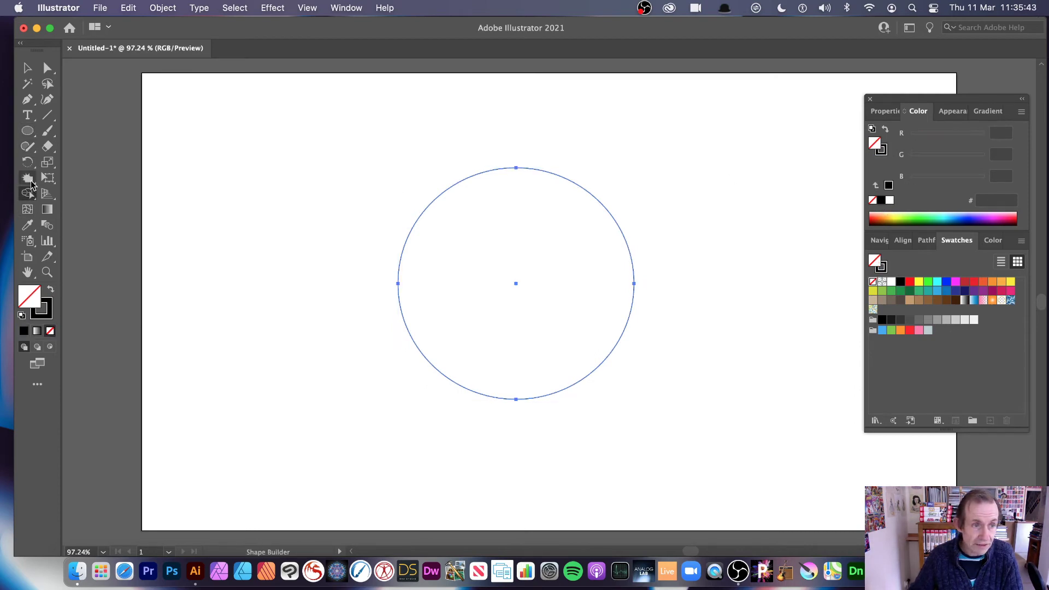
mouse_move(510, 199)
mouse_down()
mouse_move(388, 166)
mouse_move(396, 257)
mouse_move(464, 341)
mouse_move(436, 372)
mouse_move(513, 428)
mouse_move(646, 377)
mouse_move(686, 222)
mouse_up()
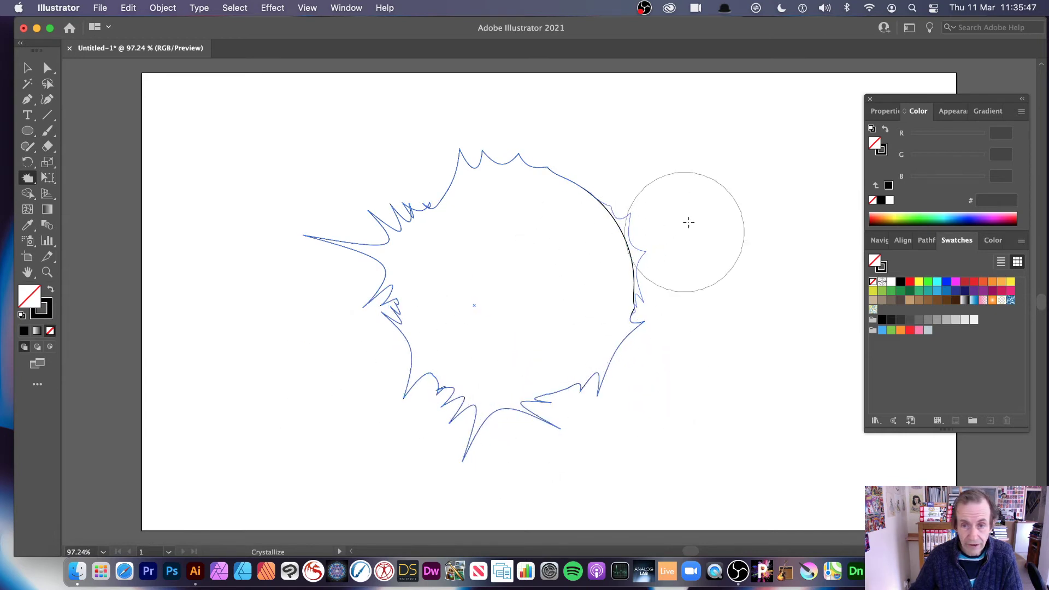
click(28, 68)
drag(547, 168, 426, 174)
drag(474, 219, 476, 293)
drag(210, 96, 631, 411)
- Crystallize all the overlapping copies with sweeping strokes and set their stroke weight to 5 pt
click(28, 178)
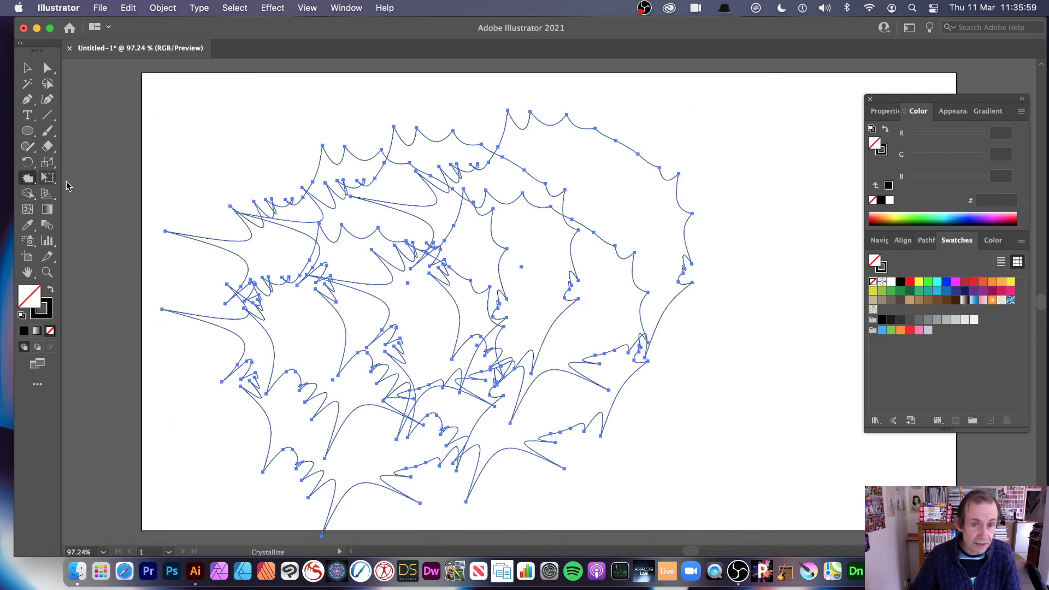
mouse_move(490, 287)
mouse_down()
mouse_move(552, 325)
mouse_move(606, 219)
mouse_move(608, 118)
mouse_move(415, 284)
mouse_move(235, 262)
mouse_move(349, 393)
mouse_move(568, 322)
mouse_up()
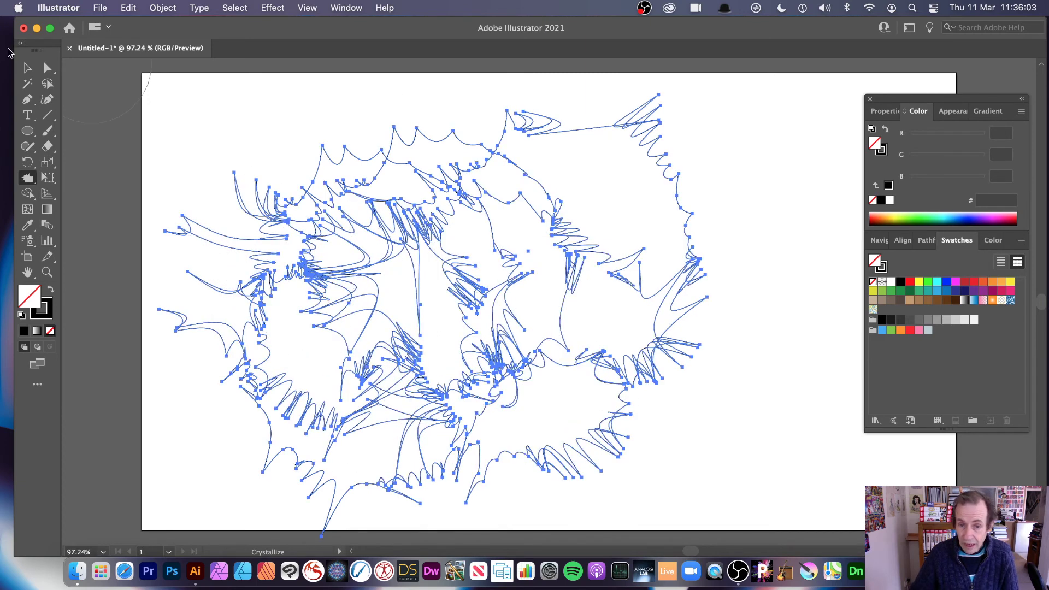
click(887, 112)
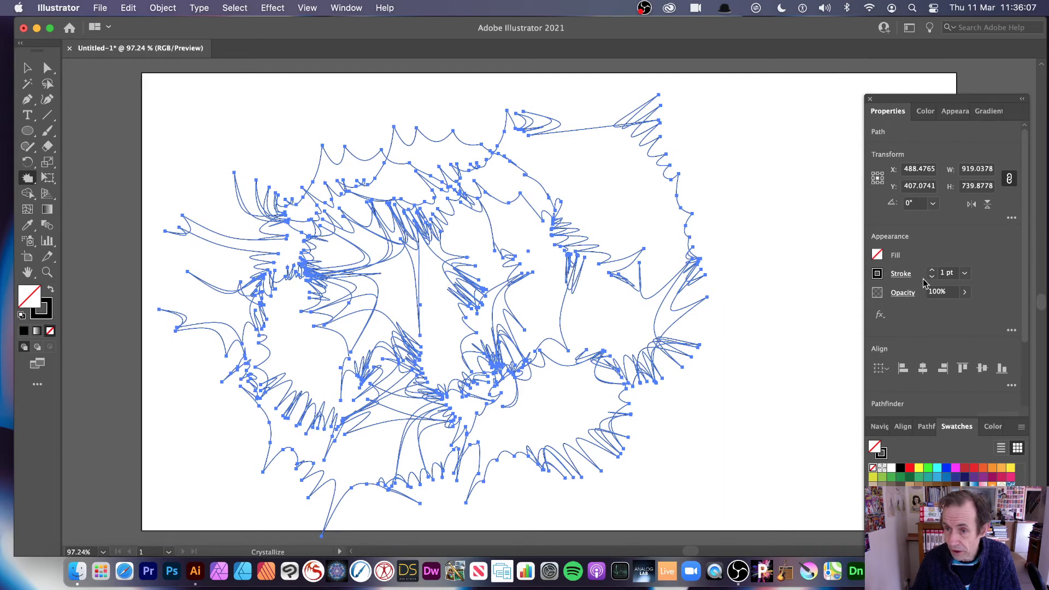
click(965, 273)
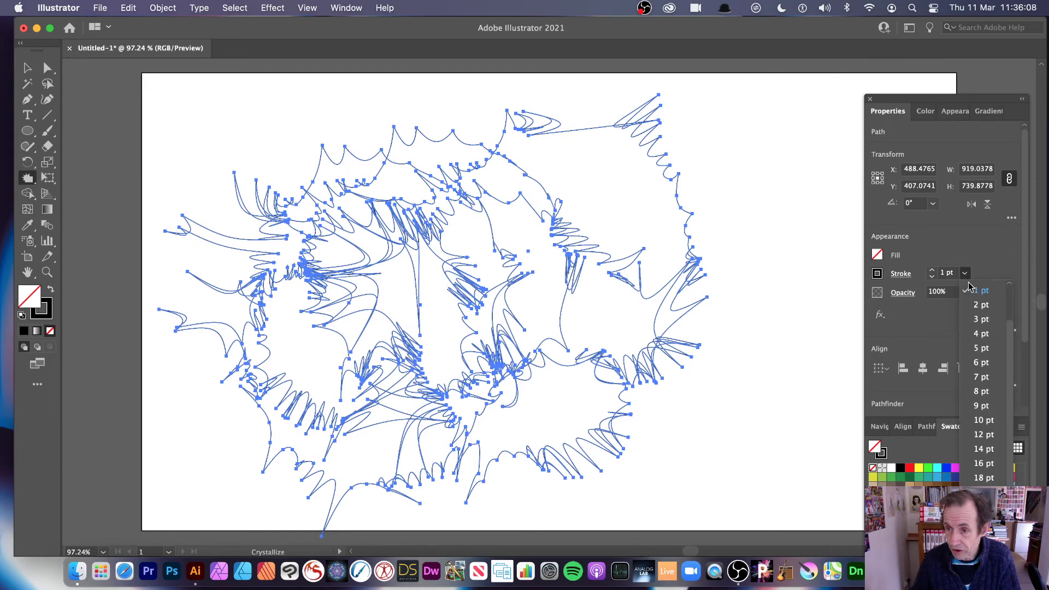
click(988, 347)
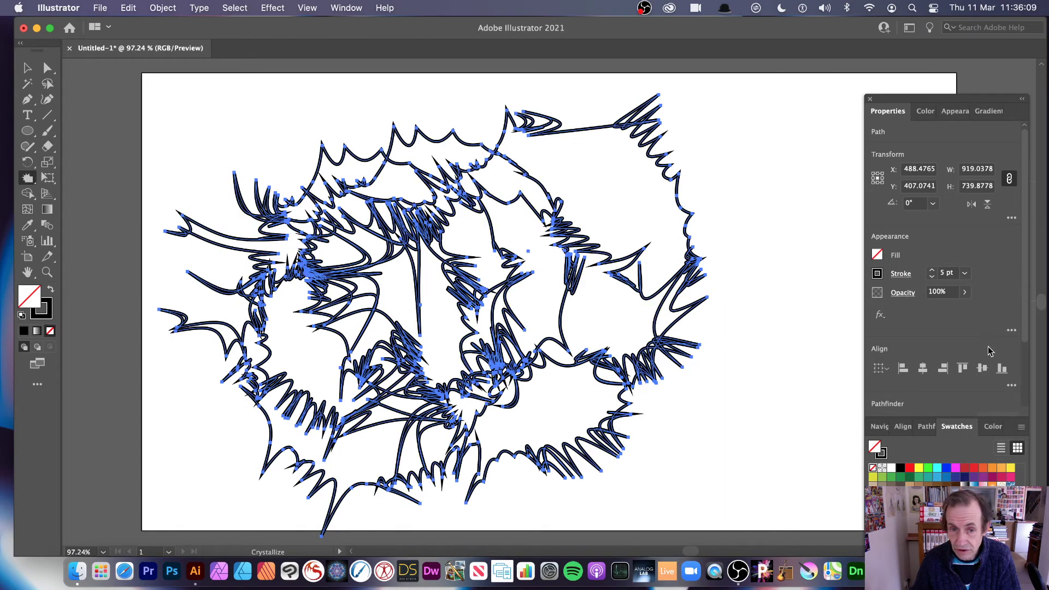
- Try the double-bulge width profile on the overlapping paths, settling on the single lens-shaped profile that tapers at both ends
click(900, 275)
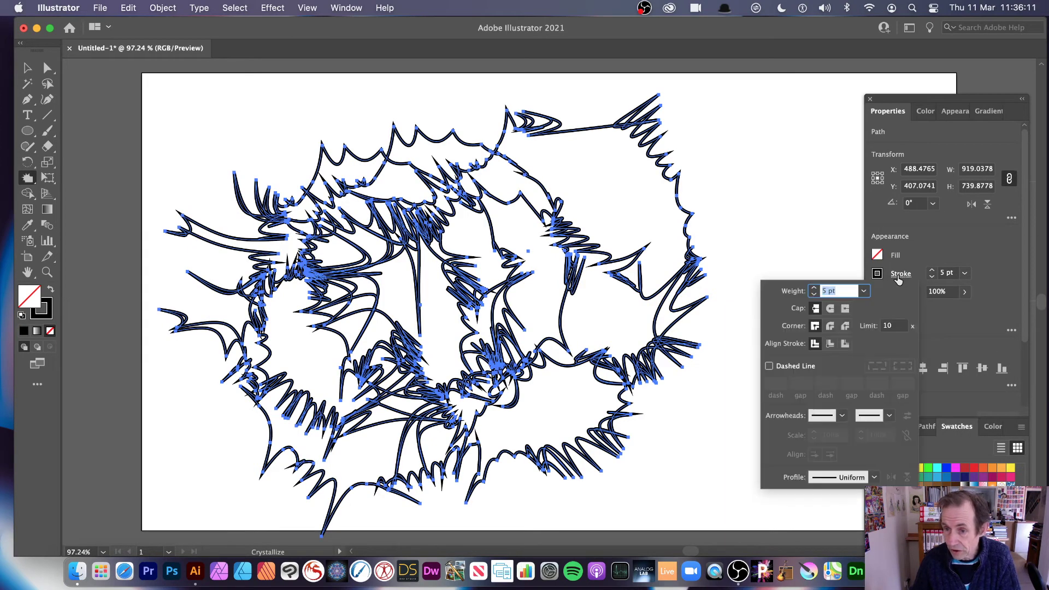
click(875, 478)
click(836, 365)
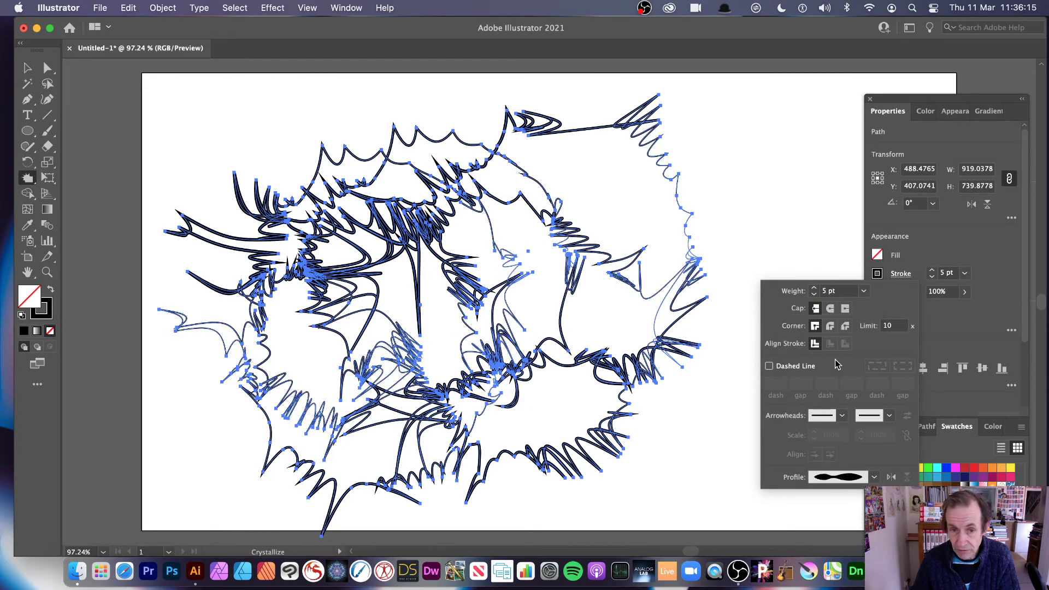
click(873, 478)
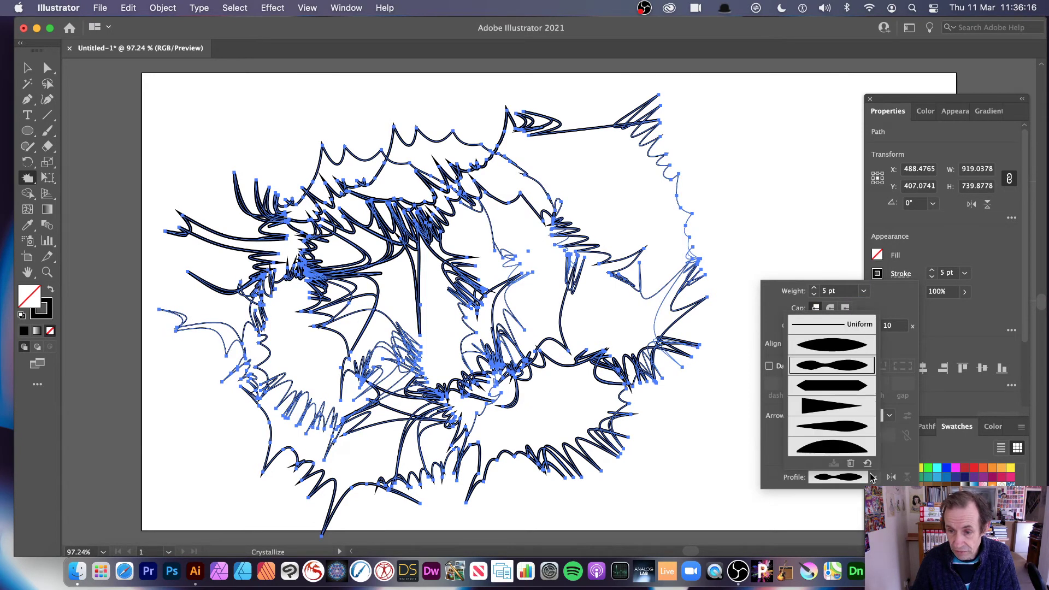
click(818, 346)
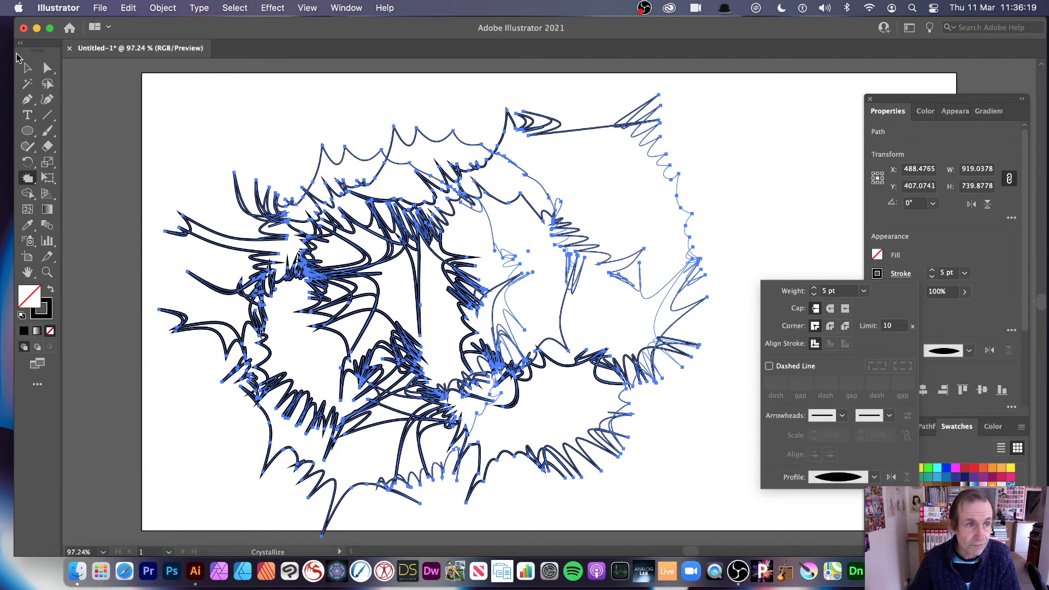
- Crystallize the upper-left part of the overlapping paths into dense spikes and deselect them
click(16, 57)
click(382, 243)
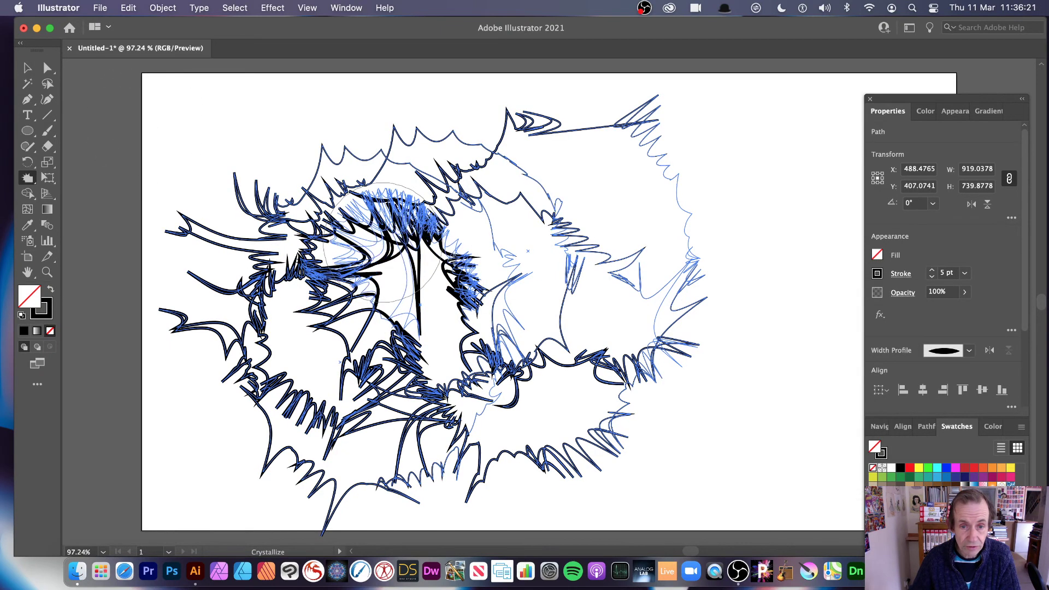
mouse_move(382, 243)
mouse_down()
mouse_move(291, 192)
mouse_move(453, 197)
mouse_up()
click(28, 68)
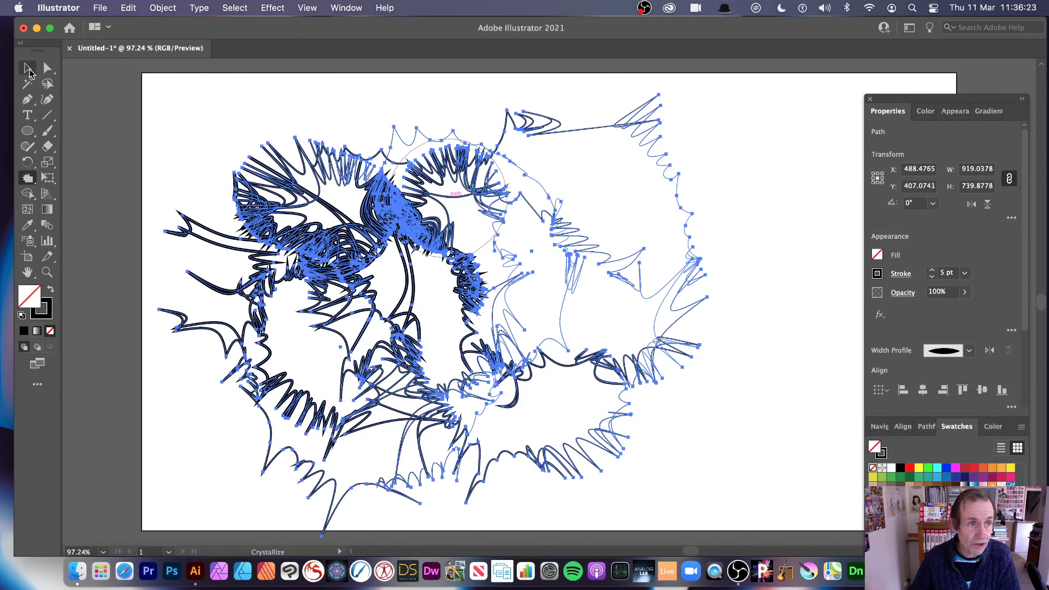
click(136, 101)
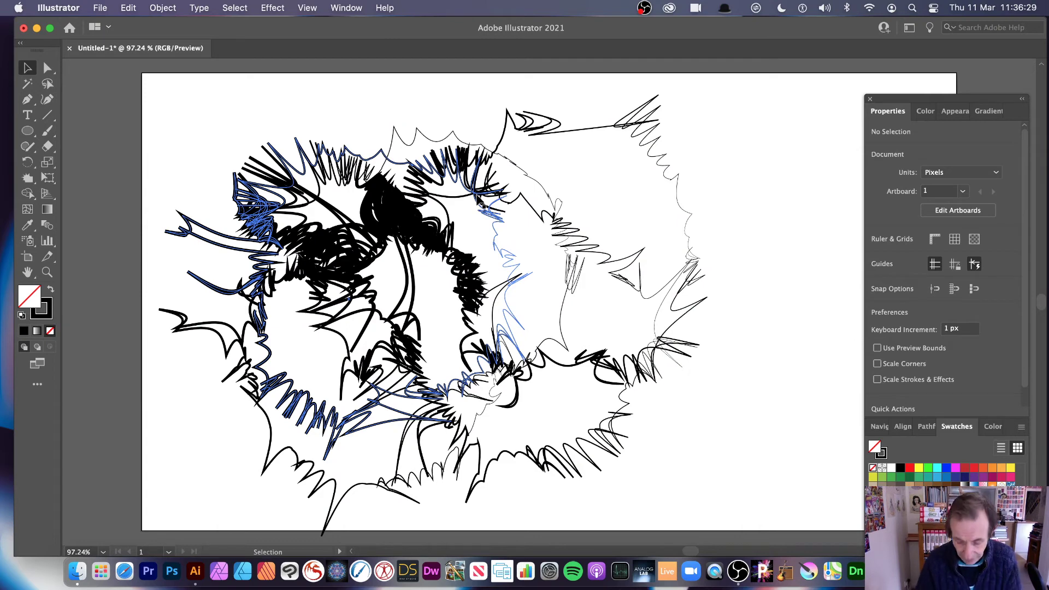
- Clear all artwork and draw an open six-point wavy curve, about 669 by 497 px, with the Curvature tool
key(super+a)
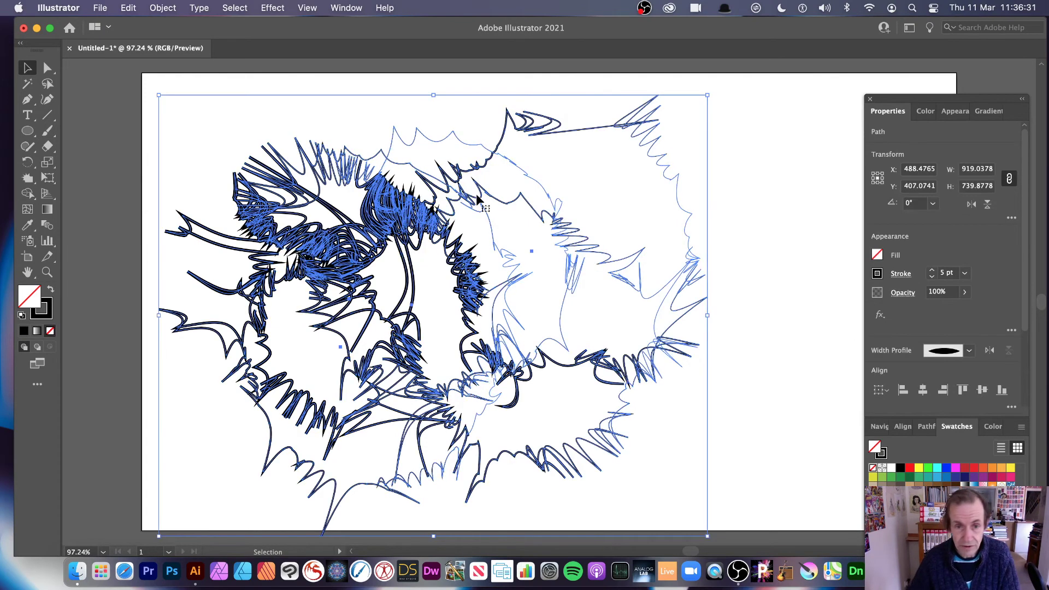
key(Delete)
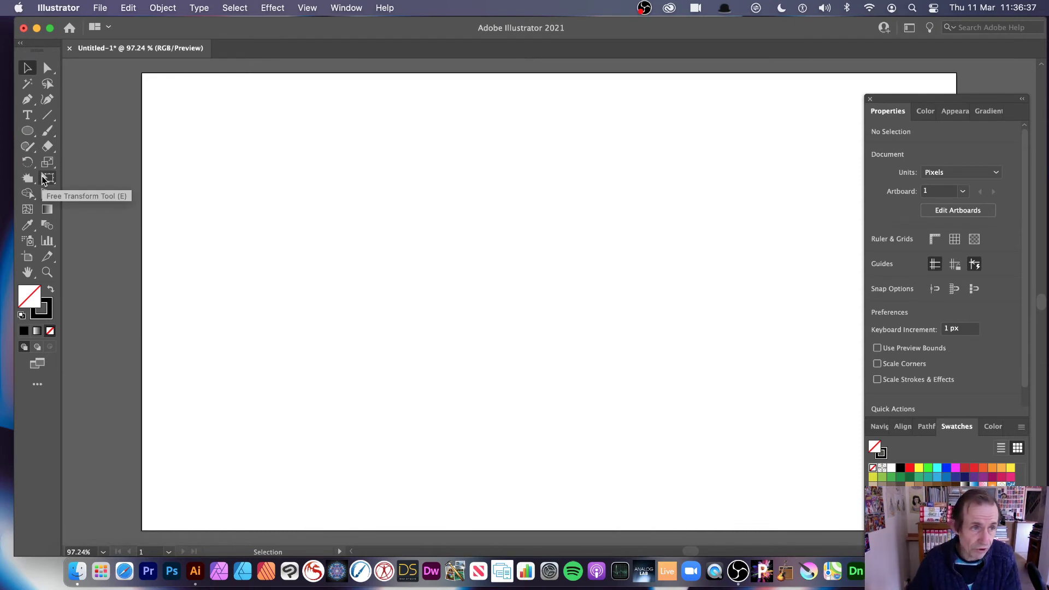
click(47, 99)
click(382, 259)
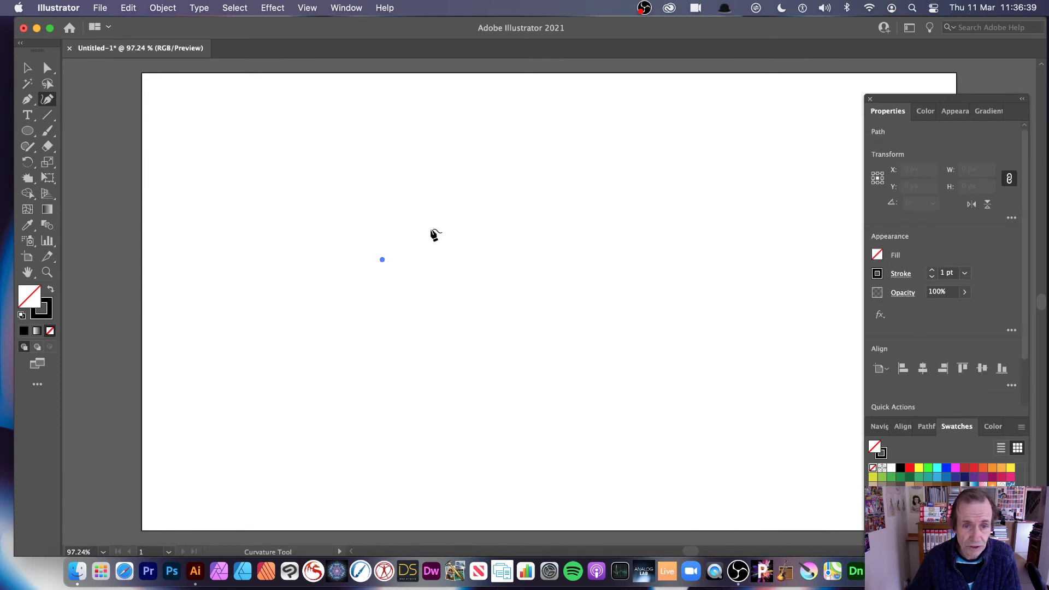
click(488, 168)
click(593, 274)
click(728, 426)
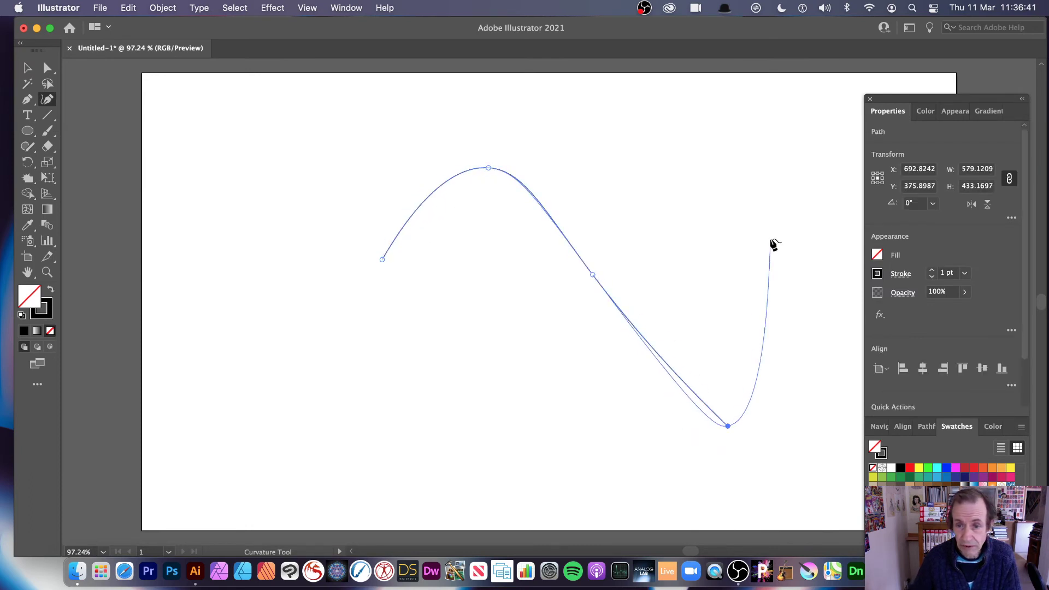
click(770, 238)
click(671, 130)
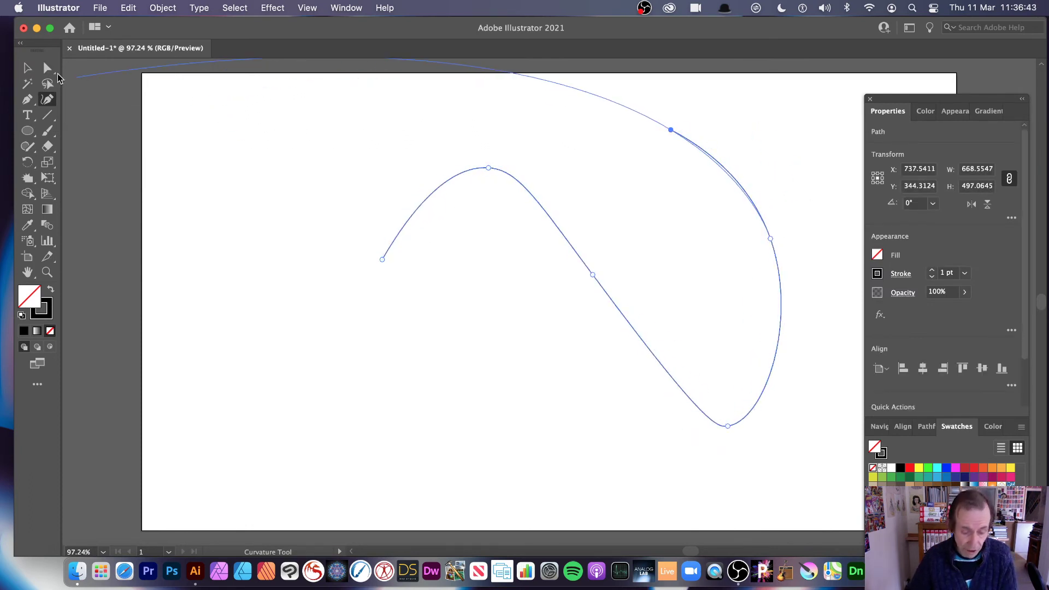
click(27, 69)
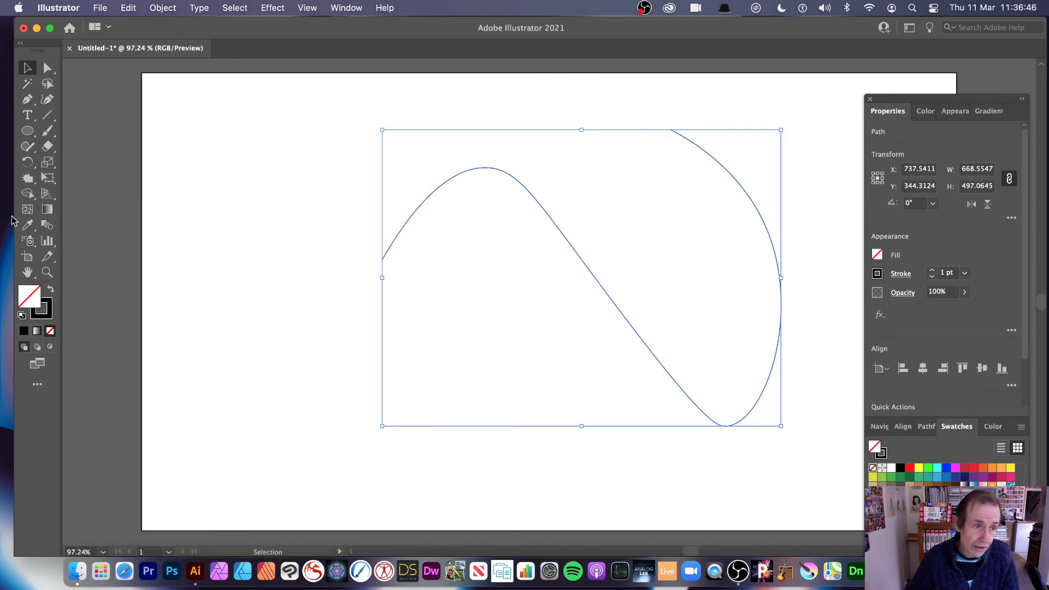
- Crystallize the whole length of the curve into irregular spikes and move it about 250 px to the left
click(27, 178)
mouse_move(525, 242)
mouse_down()
mouse_move(552, 234)
mouse_move(614, 354)
mouse_move(679, 447)
mouse_move(782, 281)
mouse_move(746, 156)
mouse_move(632, 175)
mouse_move(448, 175)
mouse_move(389, 213)
mouse_move(313, 219)
mouse_up()
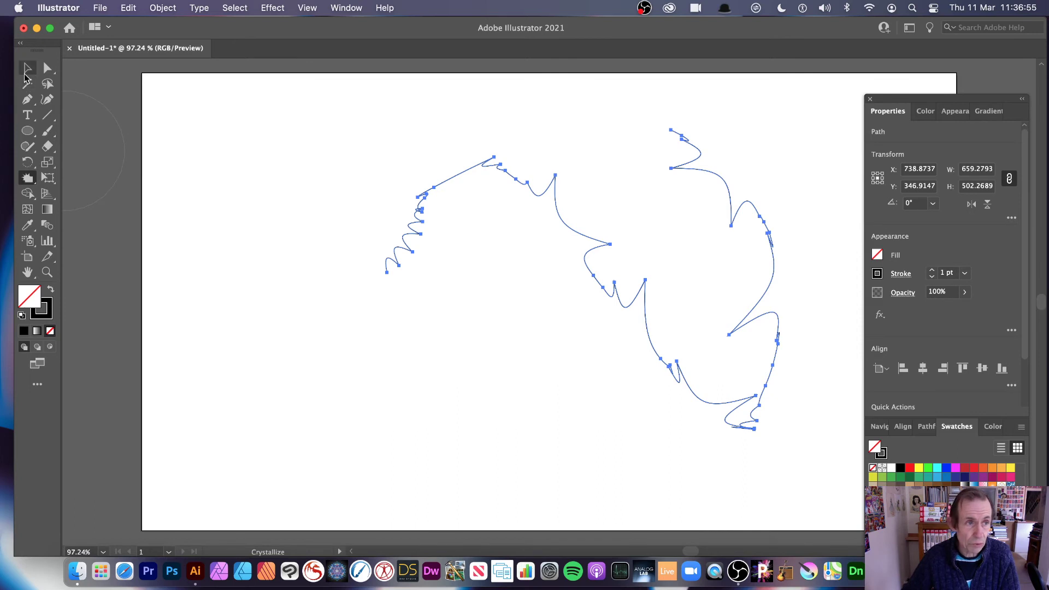
click(26, 68)
click(260, 265)
drag(590, 274, 449, 280)
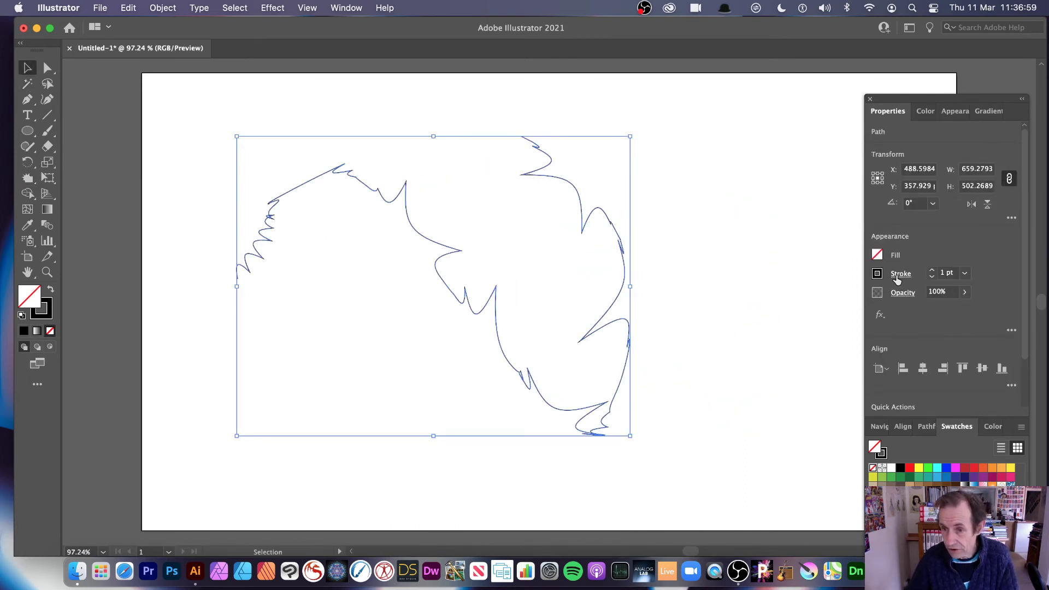
- Set the crystallized curve's stroke weight to 7 pt and apply the lens-shaped width profile tapering at both ends
click(965, 275)
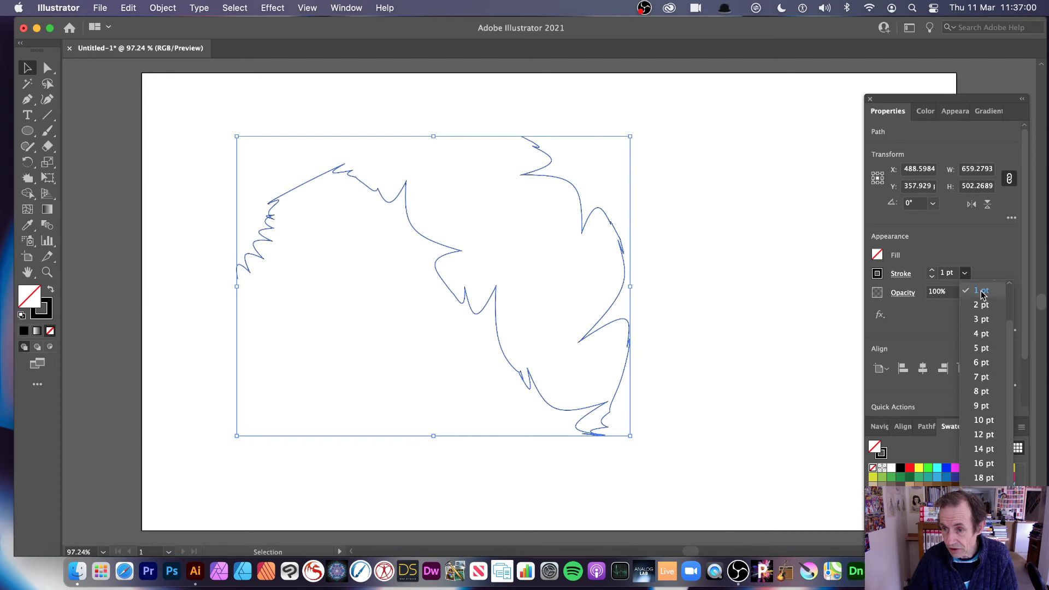
click(994, 376)
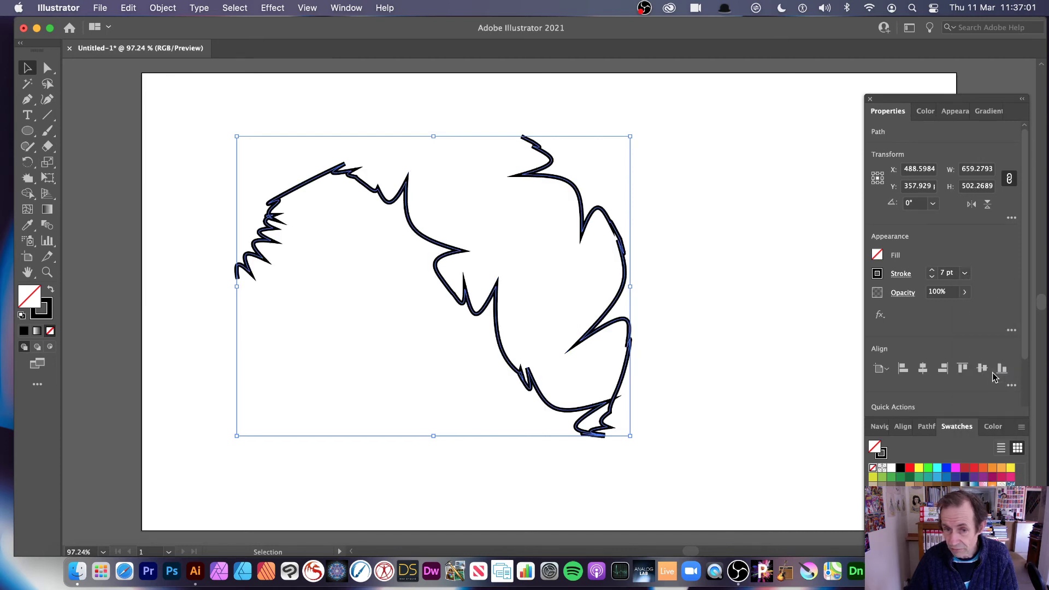
click(901, 274)
click(875, 477)
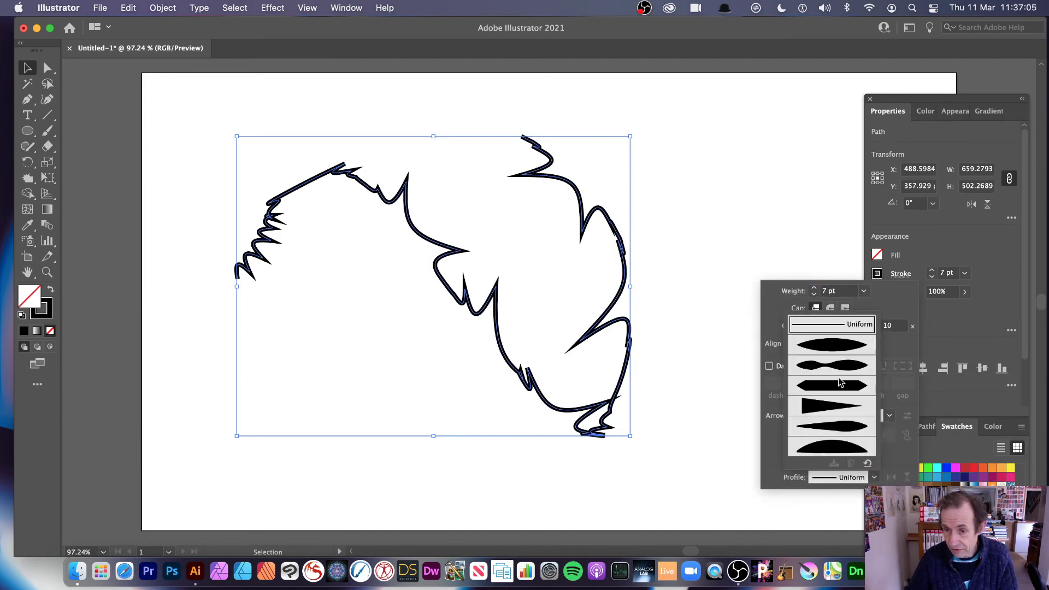
click(833, 345)
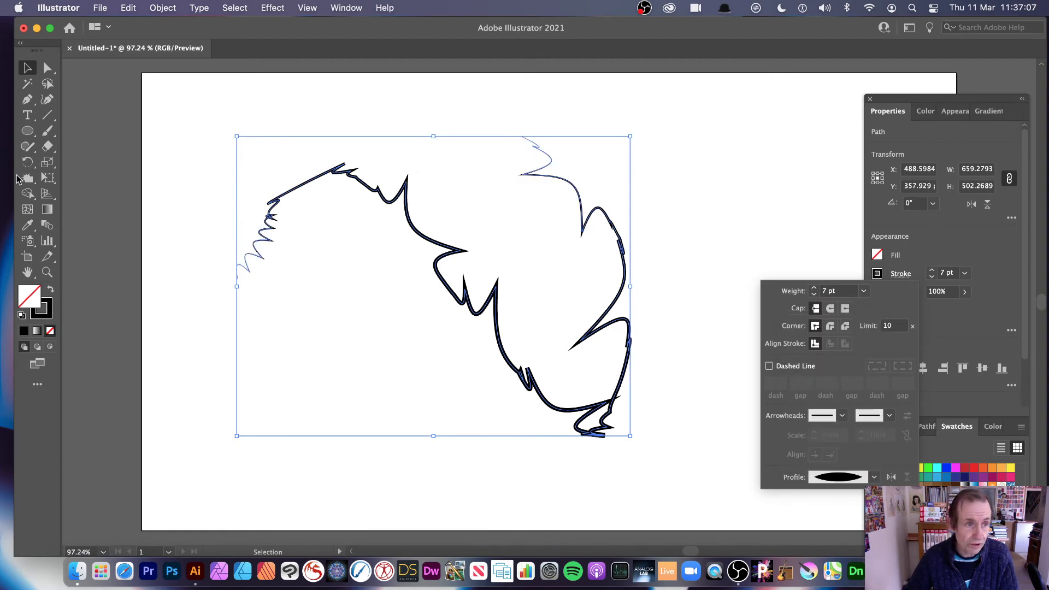
key(Escape)
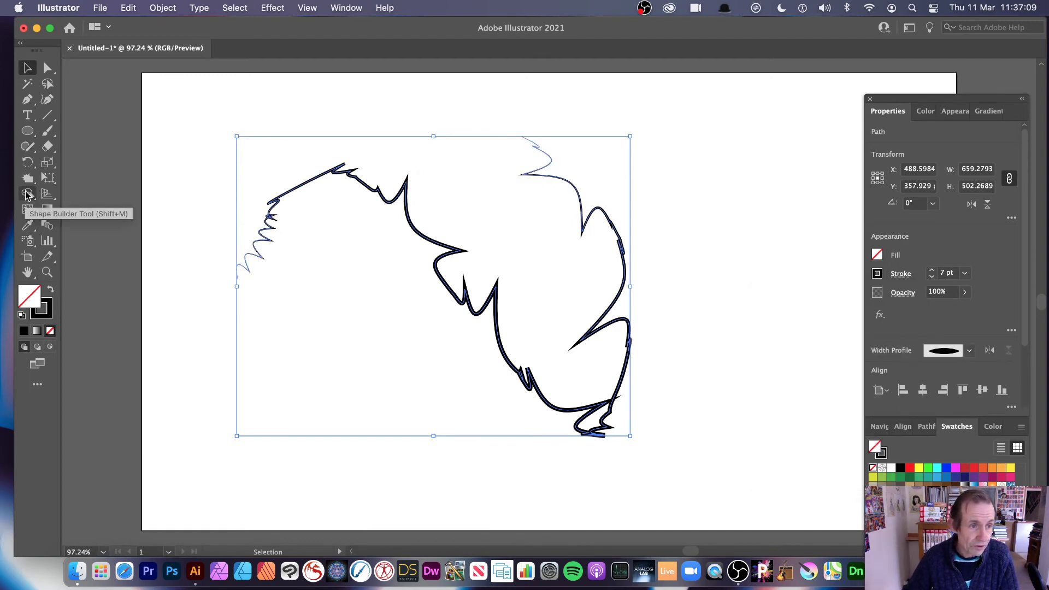
- Widen two segments in the middle of the curve into thick leaf shapes with the Width tool
click(27, 194)
click(27, 178)
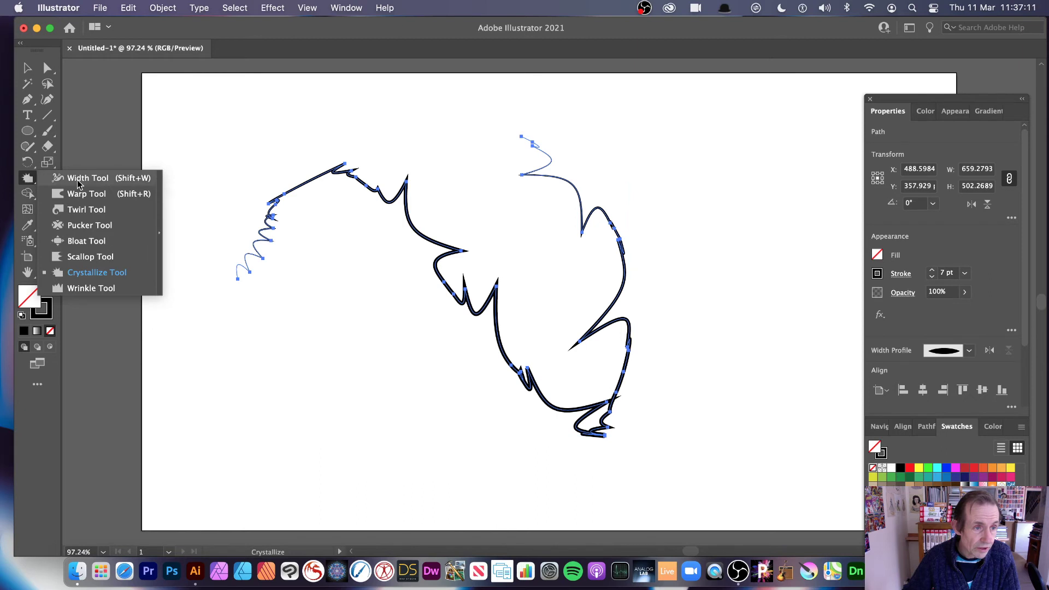
click(78, 179)
mouse_move(424, 230)
mouse_down()
mouse_move(402, 253)
mouse_move(409, 248)
mouse_up()
drag(497, 335, 484, 348)
click(28, 68)
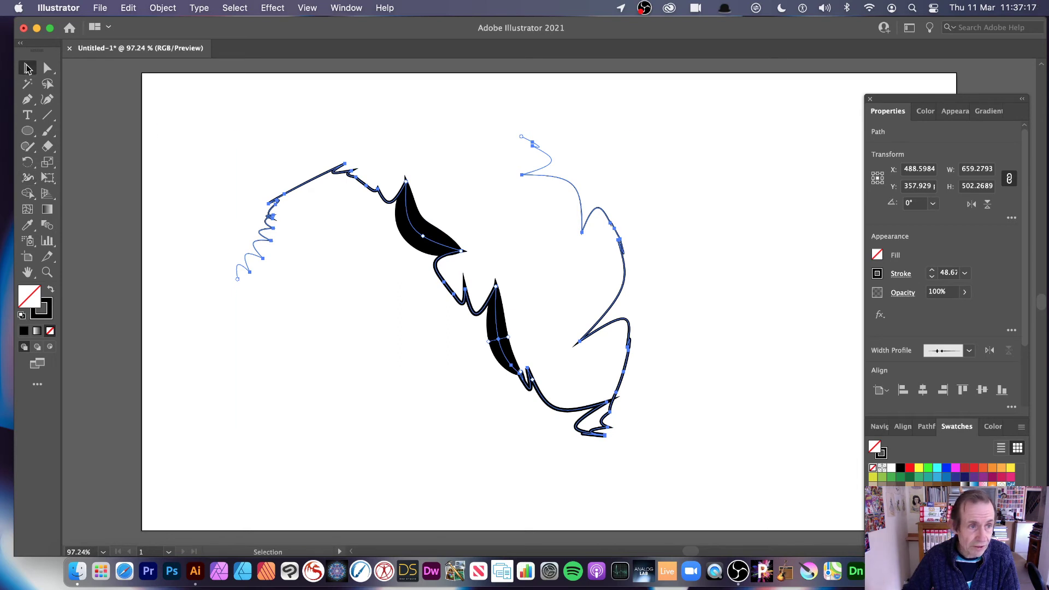
- Try Crystallize strokes over the curve's widened middle segments and undo them
click(27, 178)
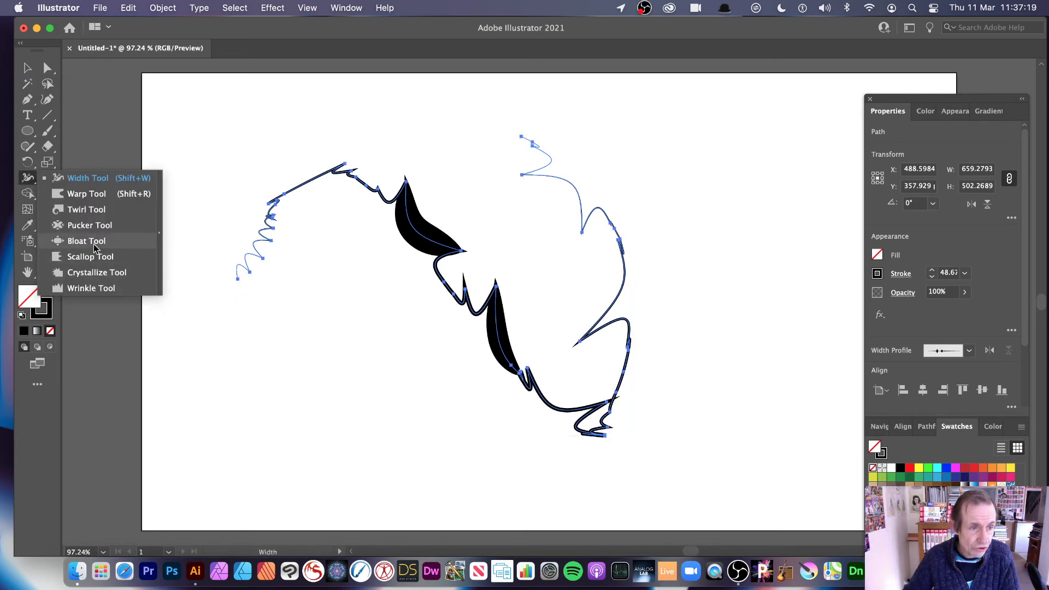
click(88, 273)
mouse_move(424, 284)
mouse_down()
mouse_move(440, 199)
mouse_move(408, 158)
mouse_move(410, 231)
mouse_move(440, 255)
mouse_up()
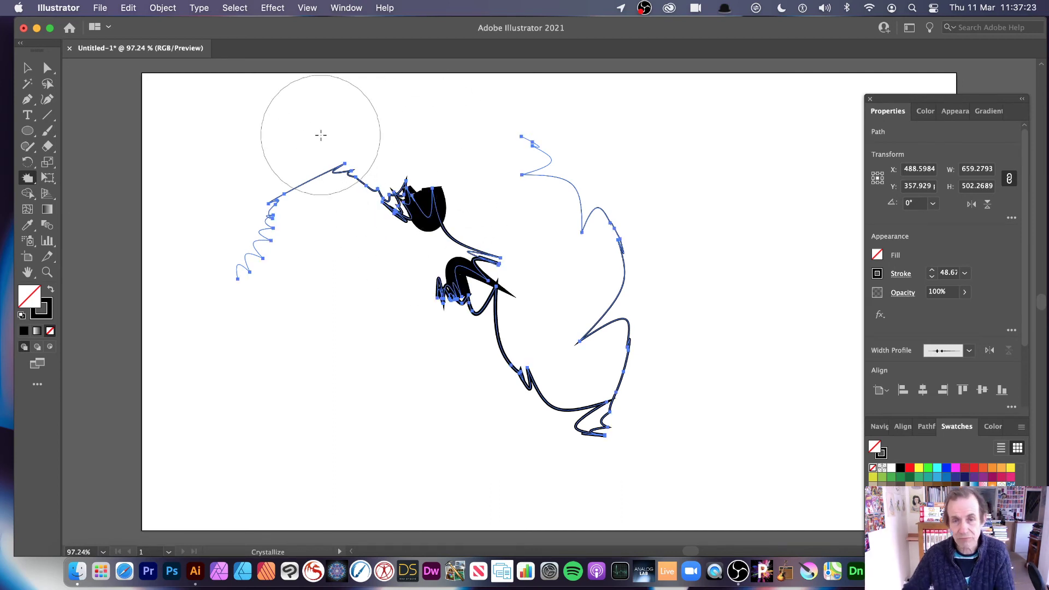
key(super+z)
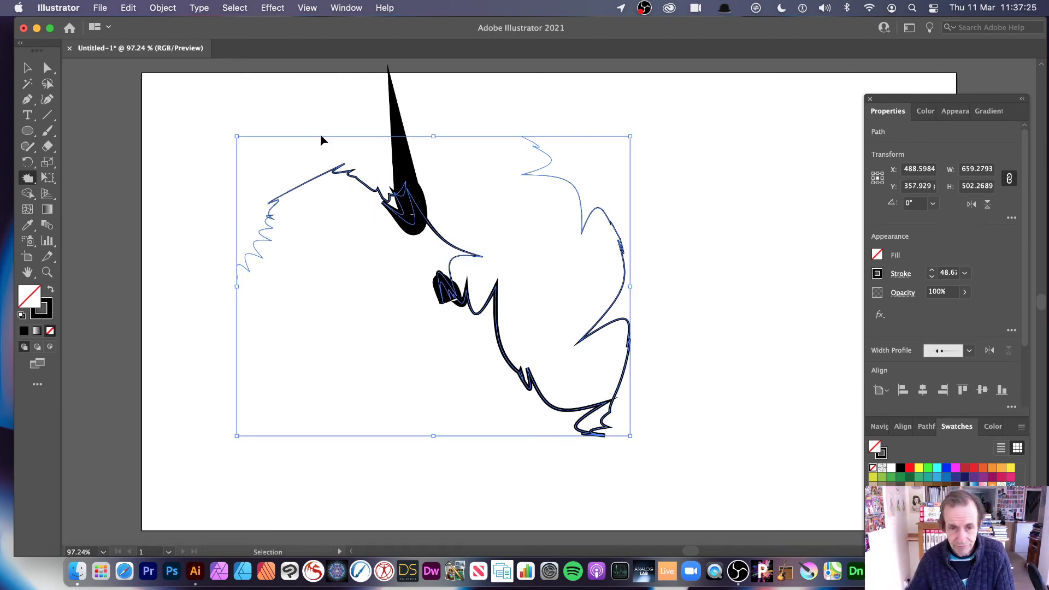
key(super+z)
click(26, 70)
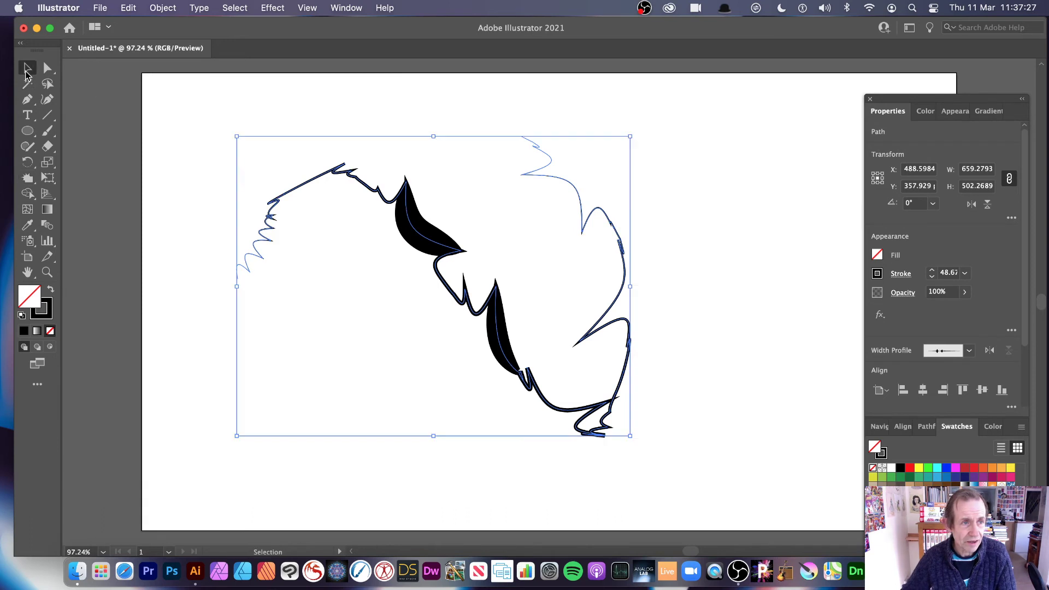
- Delete the widened curve and add the text "type" near the middle of the artboard
key(Delete)
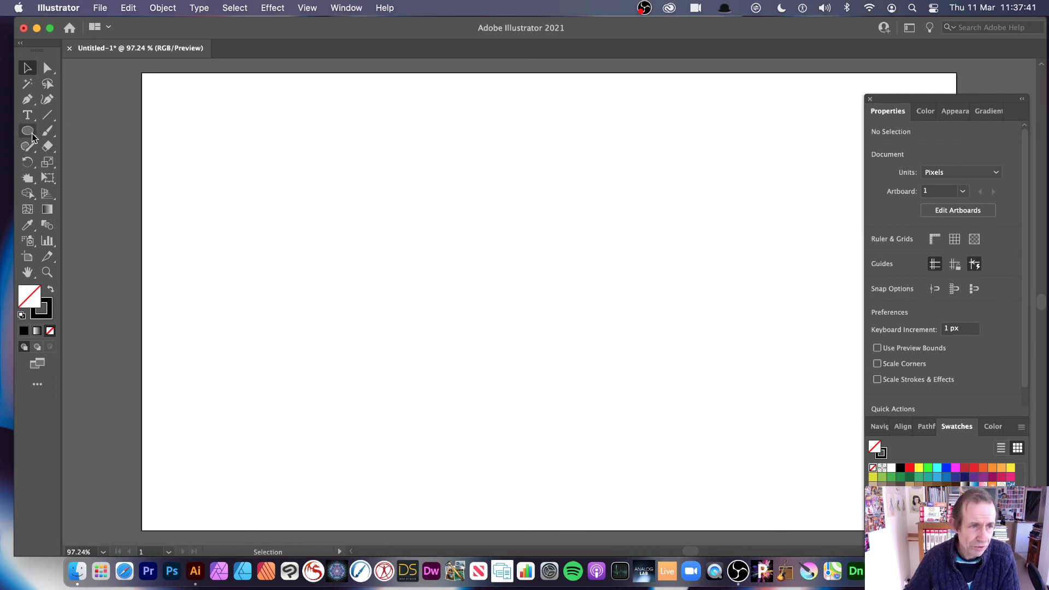
click(26, 116)
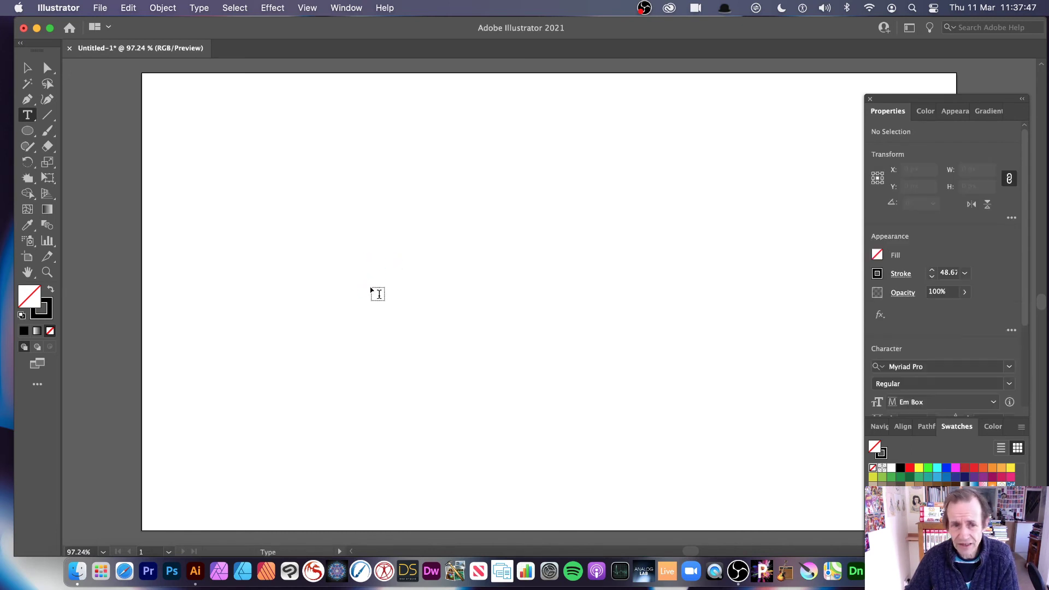
click(443, 265)
text(type)
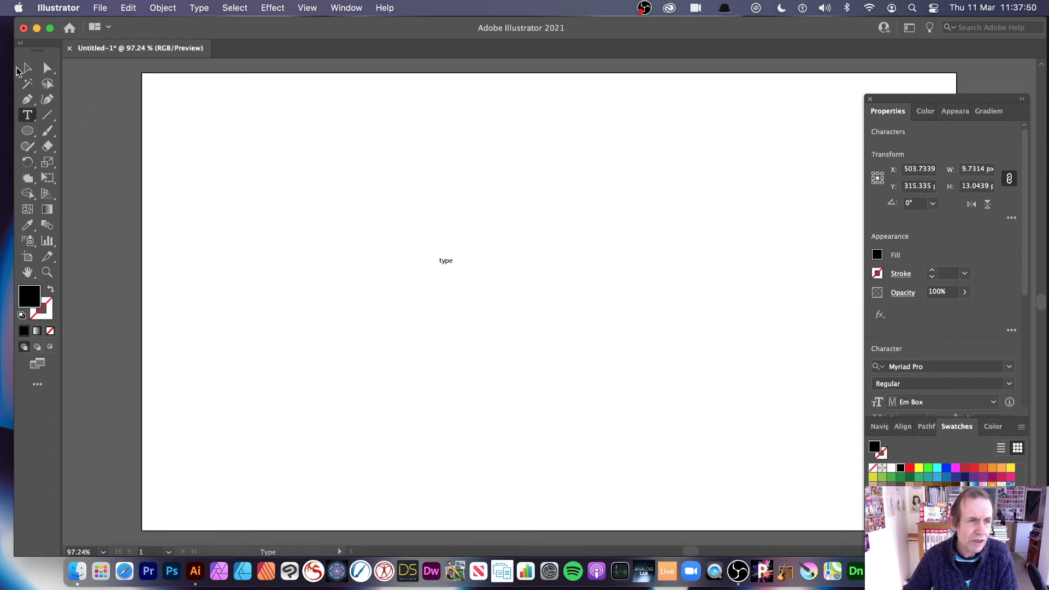
- Enlarge the text to about 886 px wide and expand it into outlines
click(19, 70)
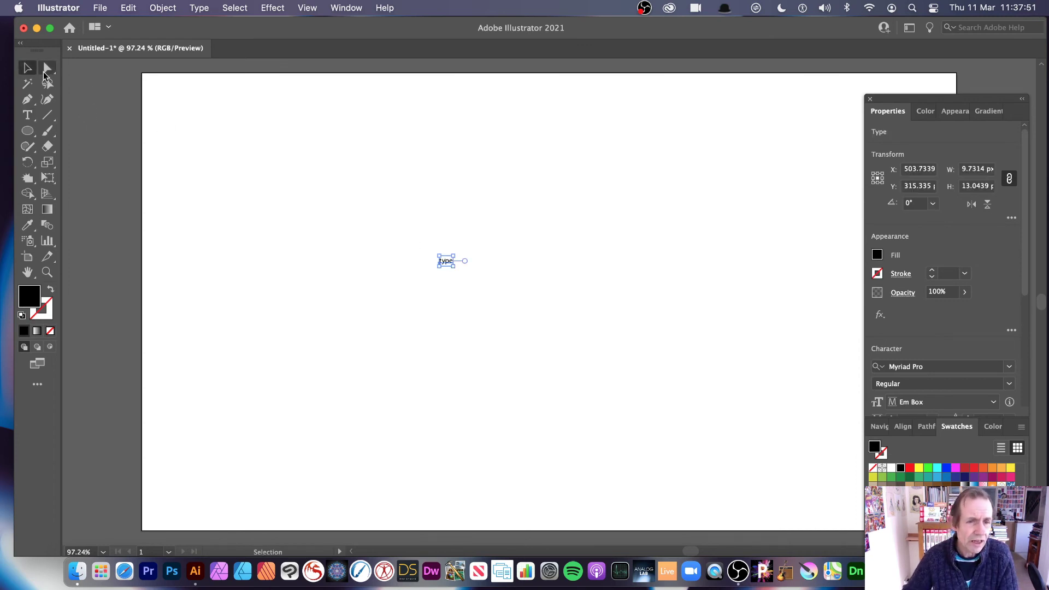
drag(453, 265, 546, 217)
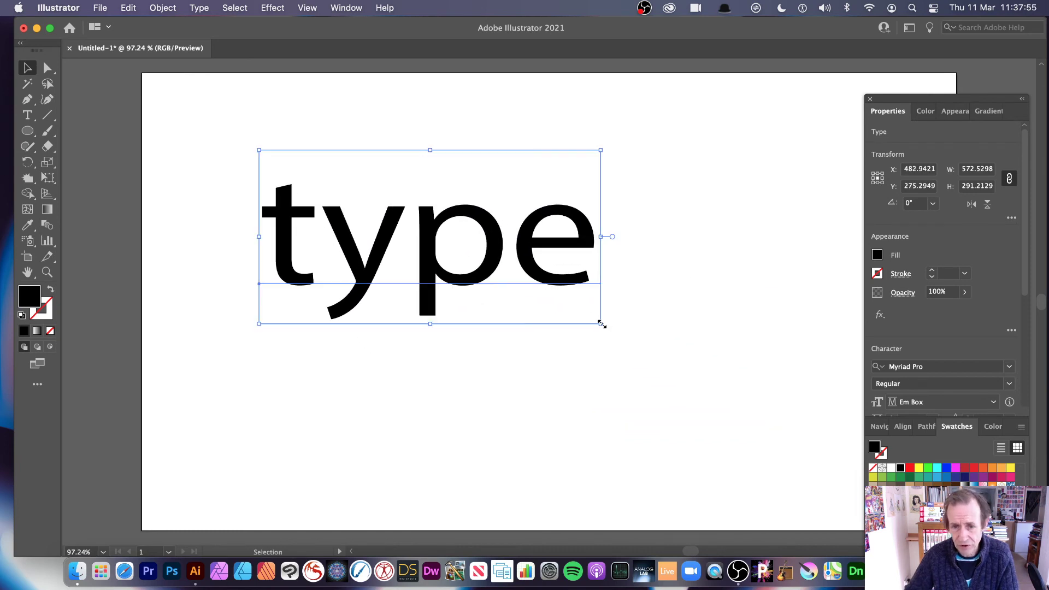
drag(601, 323, 787, 437)
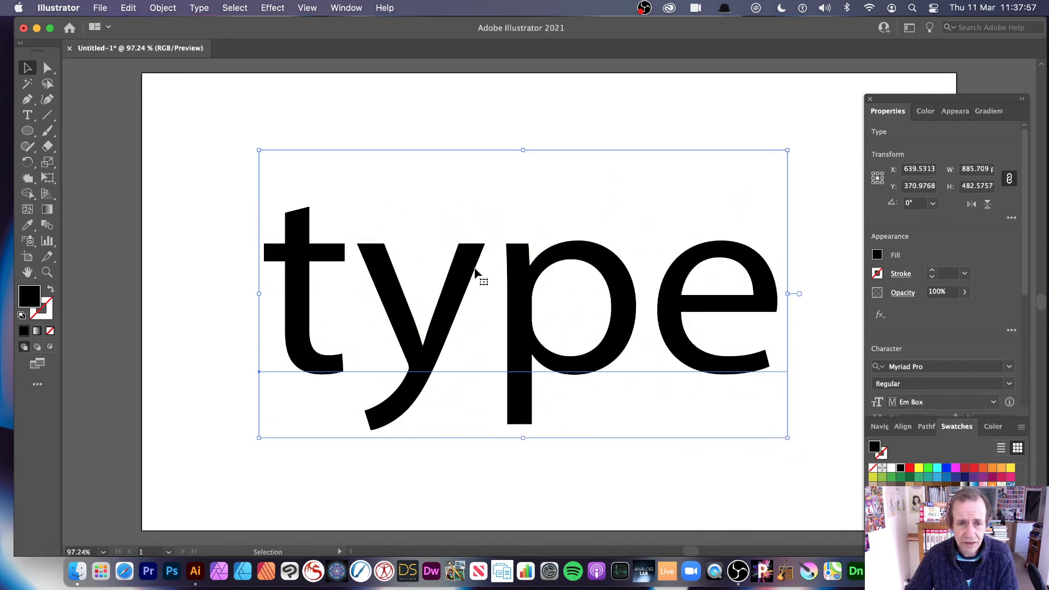
click(164, 7)
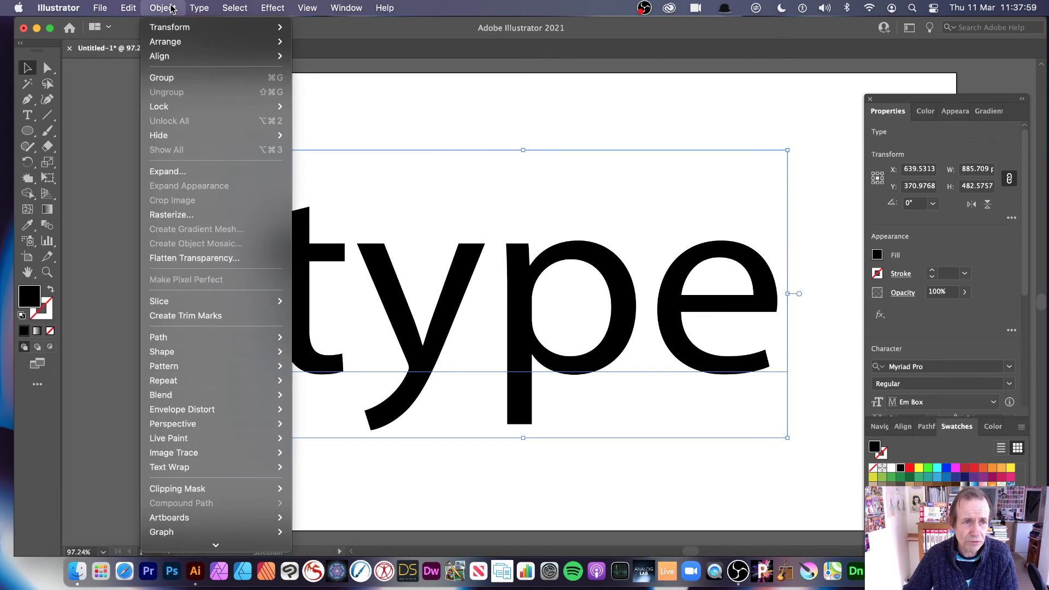
click(185, 173)
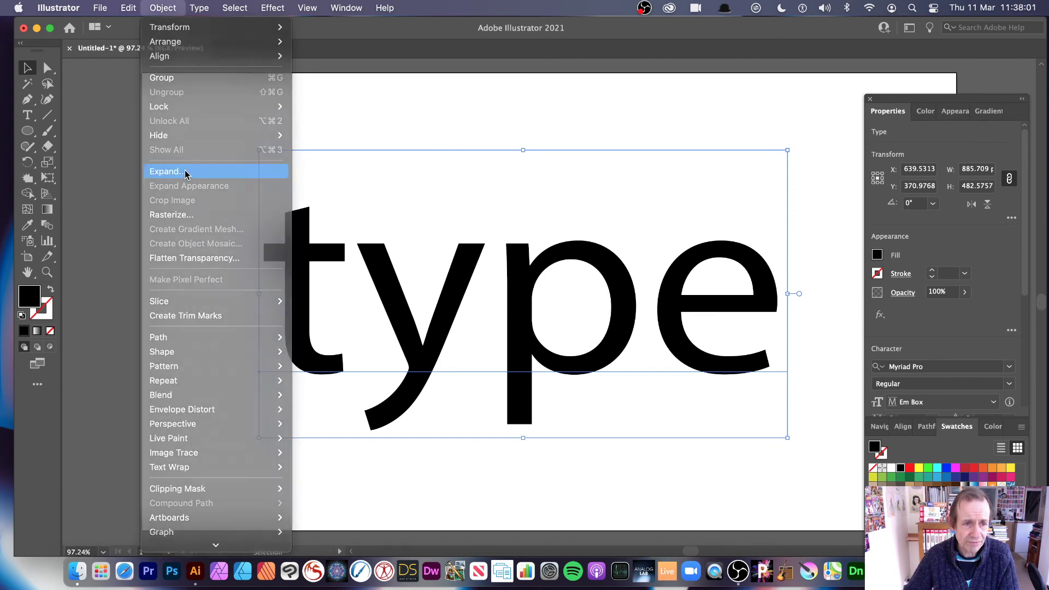
click(581, 381)
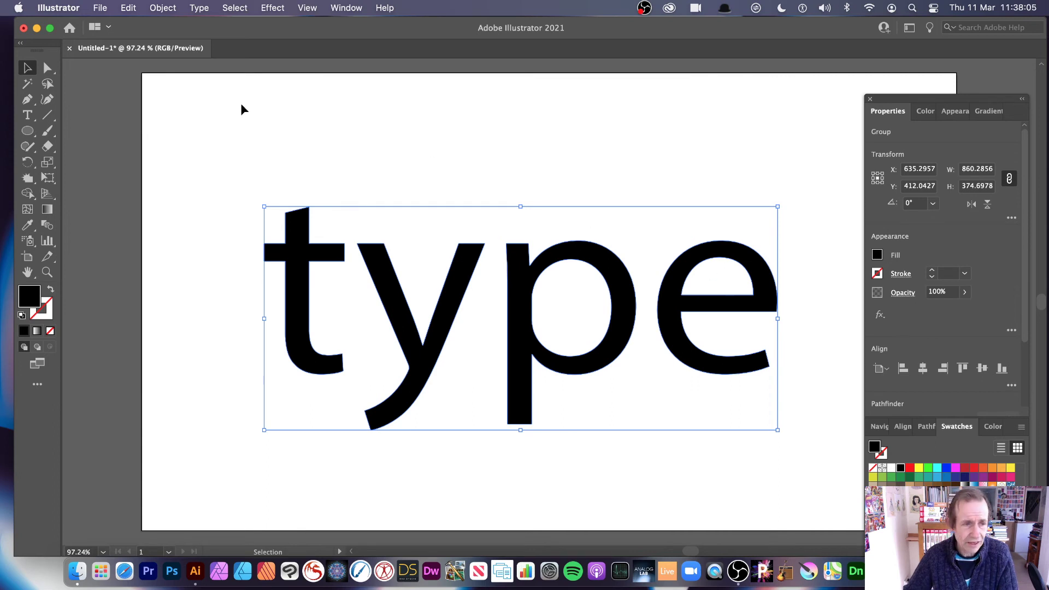
- Configure the Crystallize tool with a 50 px by 50 px brush and 20% intensity
click(25, 179)
double_click(29, 176)
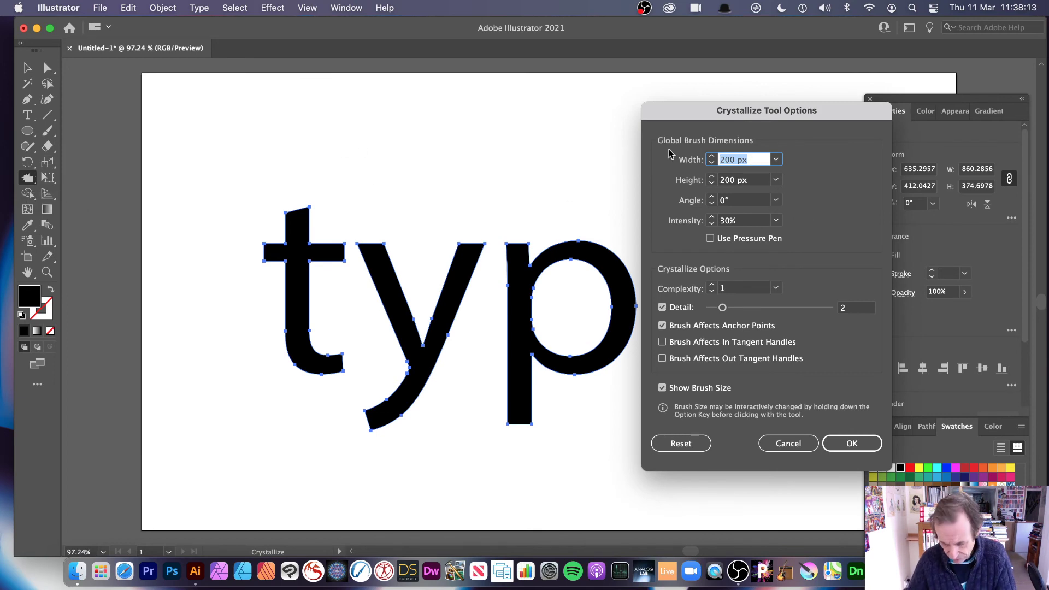
text(50)
key(Tab)
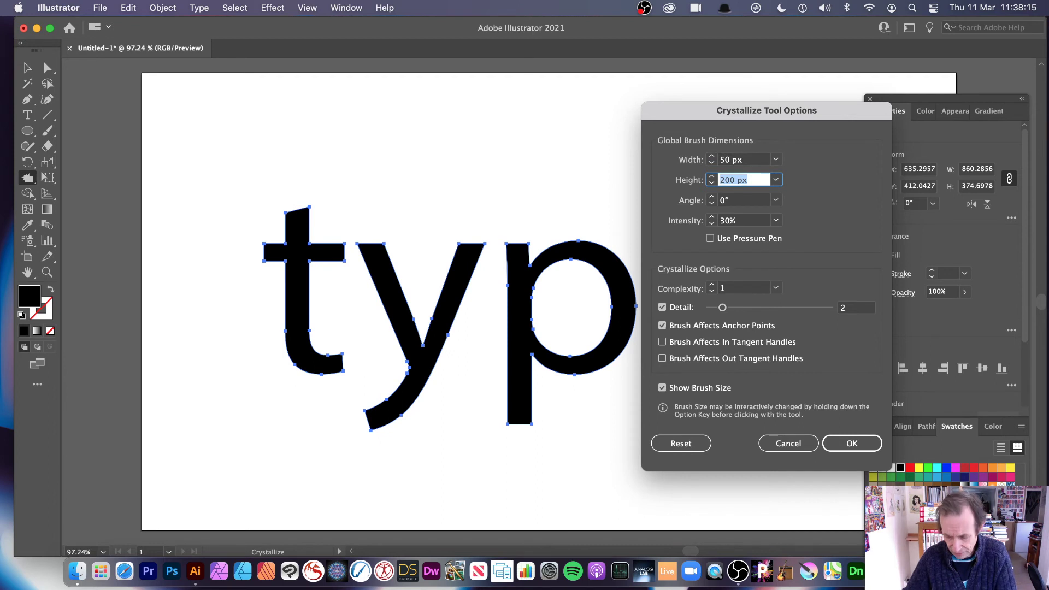
key(Tab)
key(Tab)
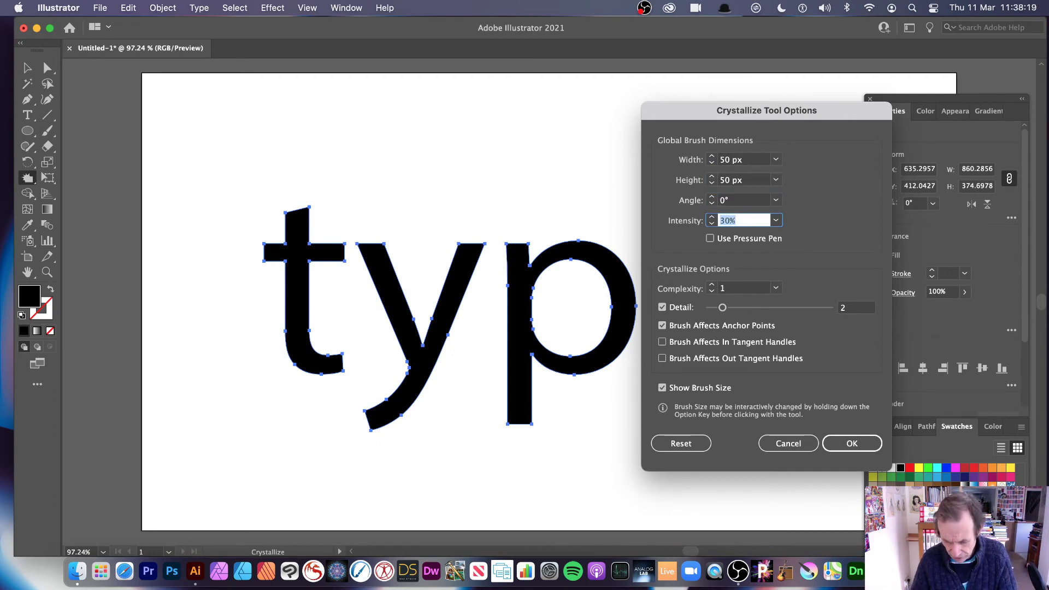
key(Tab)
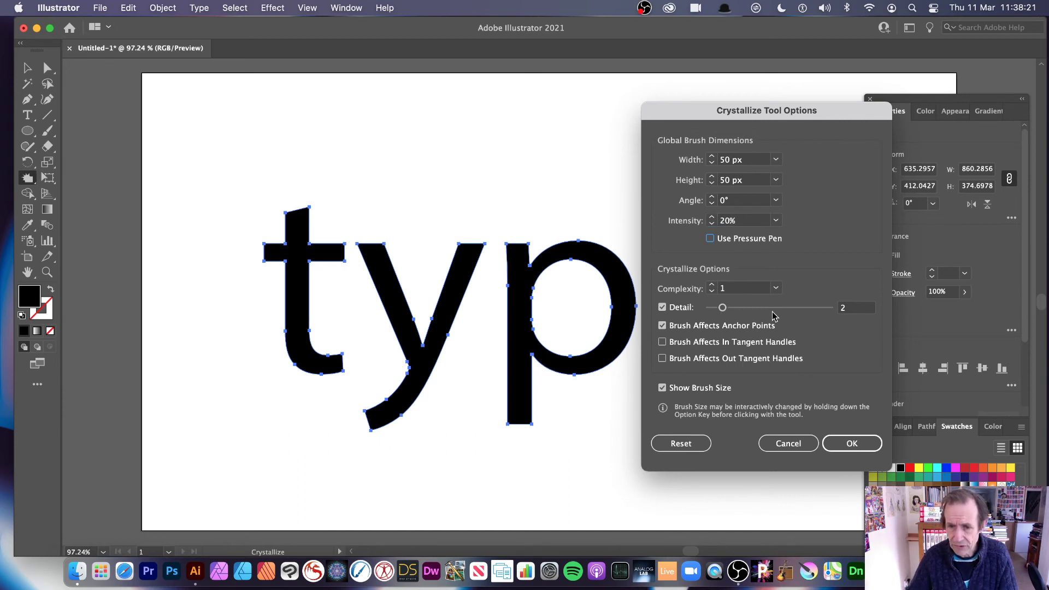
click(860, 442)
- Roughen the edges of the letters t, y and p with Crystallize strokes and delete the lettering
mouse_move(603, 248)
mouse_down()
mouse_move(574, 282)
mouse_move(587, 302)
mouse_move(629, 271)
mouse_move(618, 305)
mouse_move(594, 347)
mouse_move(535, 377)
mouse_move(497, 364)
mouse_move(550, 313)
mouse_move(512, 291)
mouse_move(542, 250)
mouse_move(483, 272)
mouse_move(498, 274)
mouse_move(528, 365)
mouse_move(501, 380)
mouse_move(509, 396)
mouse_move(408, 323)
mouse_move(379, 346)
mouse_move(358, 286)
mouse_move(398, 297)
mouse_move(494, 266)
mouse_move(414, 364)
mouse_move(305, 327)
mouse_move(314, 238)
mouse_move(299, 377)
mouse_move(311, 357)
mouse_up()
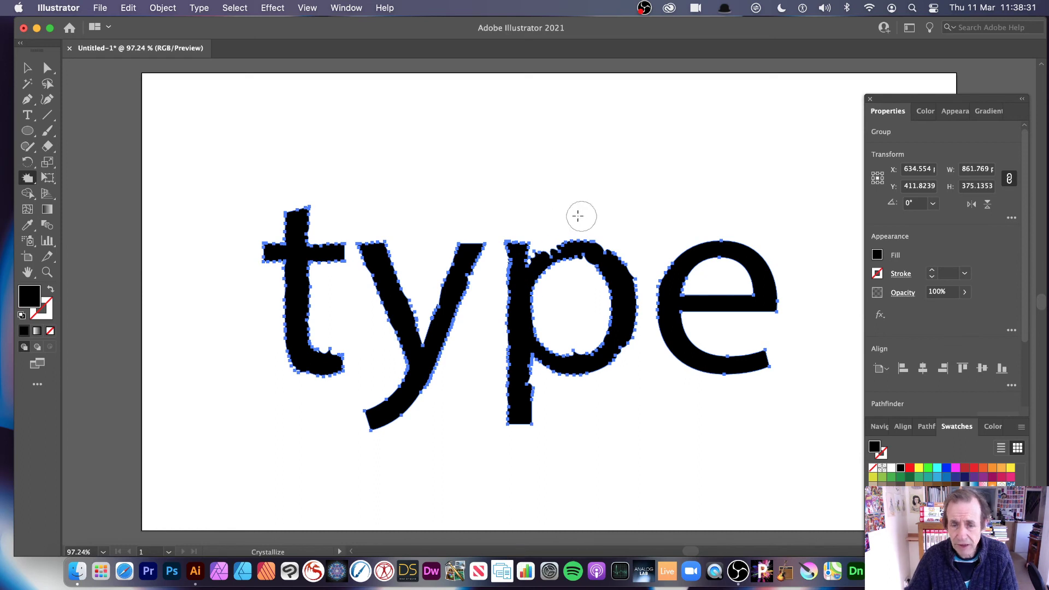
click(324, 355)
click(28, 67)
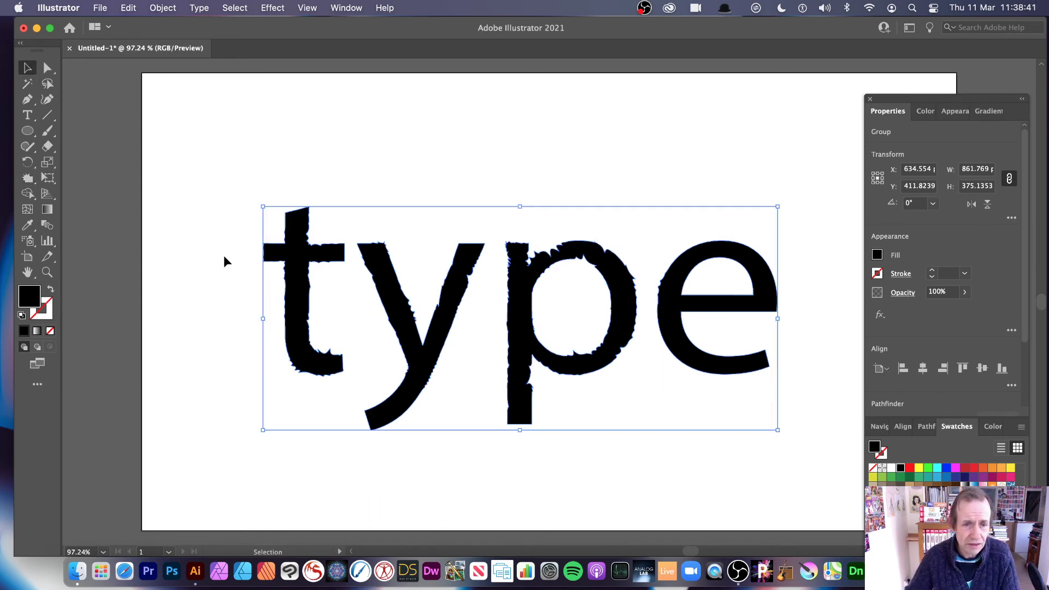
drag(210, 169, 795, 415)
key(Delete)
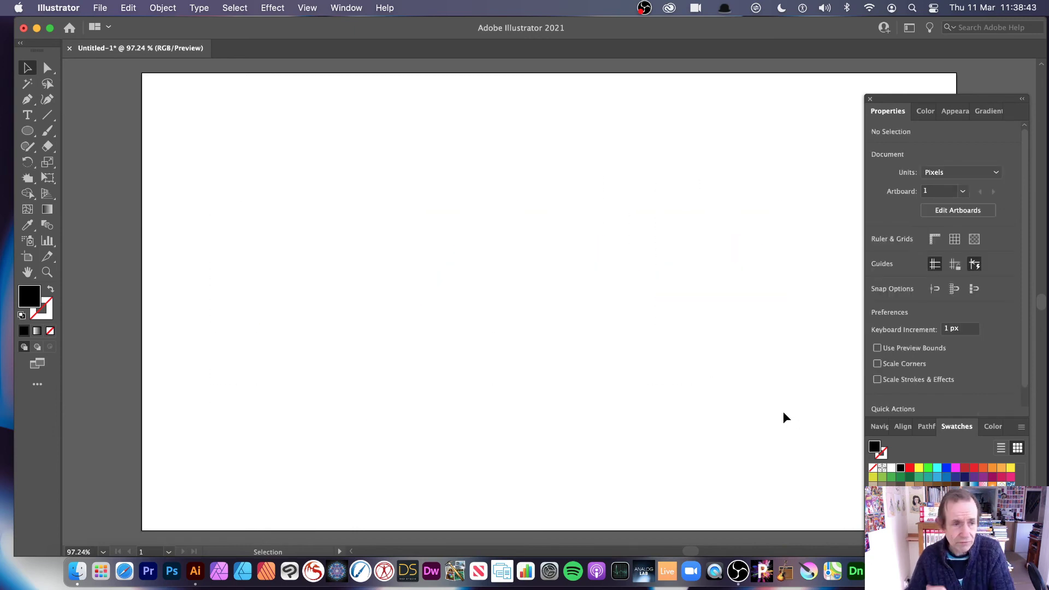
- Draw a green ellipse about 223 by 210 px at the artboard's upper left and an orange circle about 43 px wide at its lower right
click(28, 130)
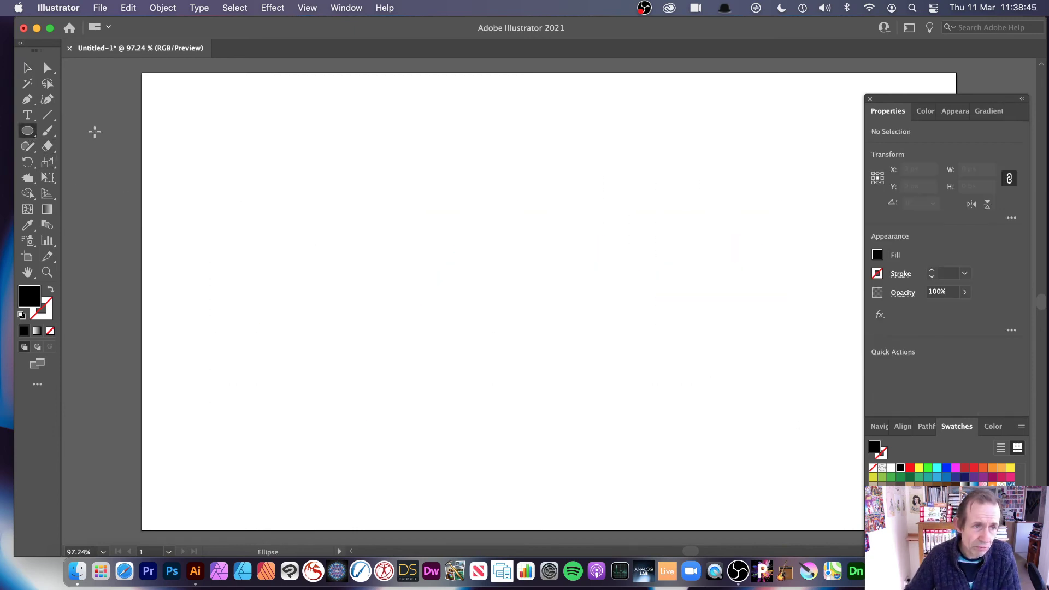
drag(251, 133, 384, 258)
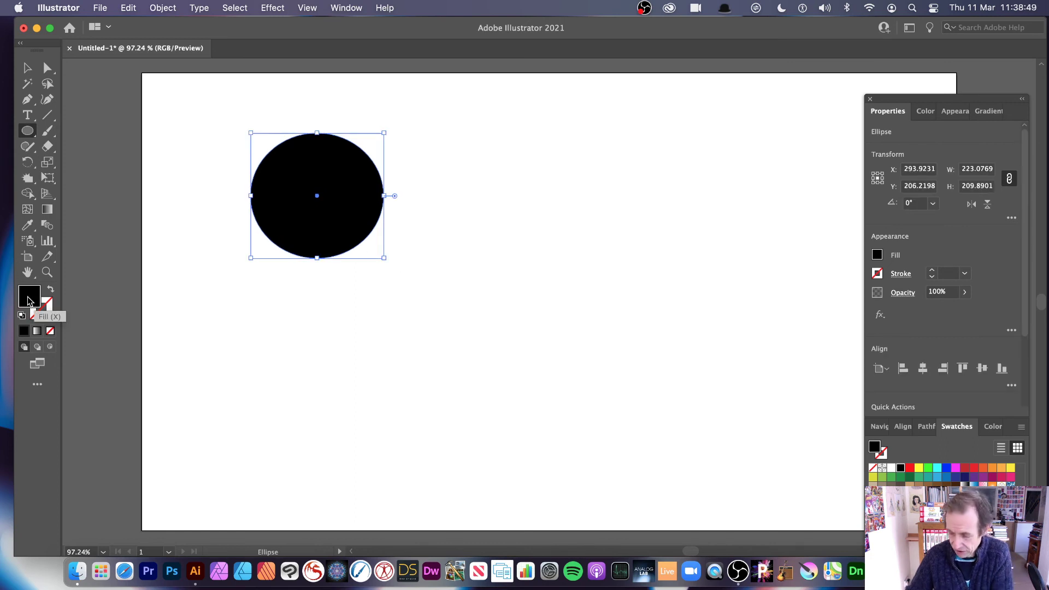
click(927, 468)
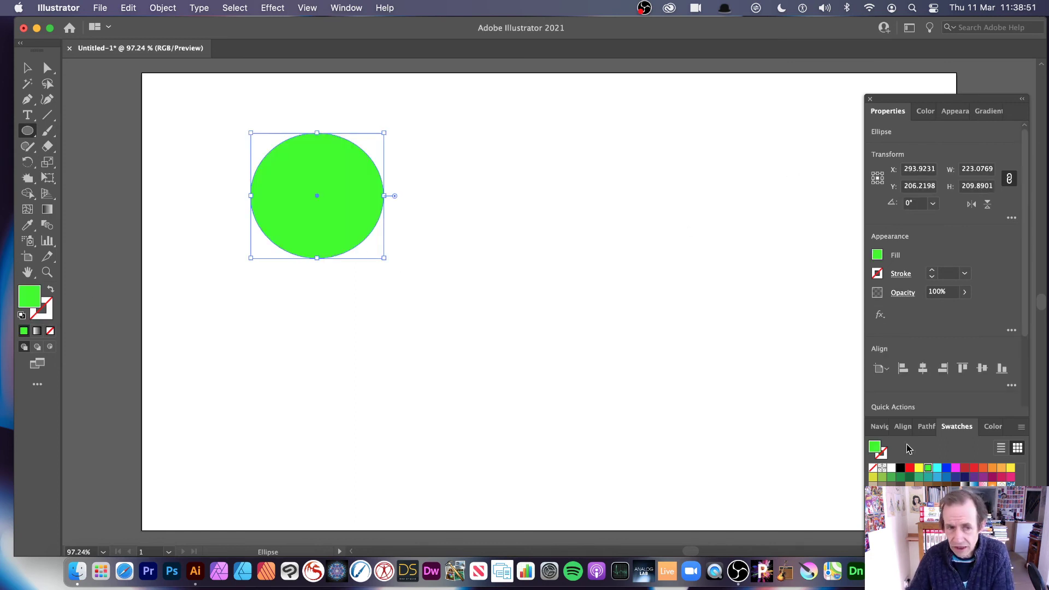
drag(661, 382, 686, 408)
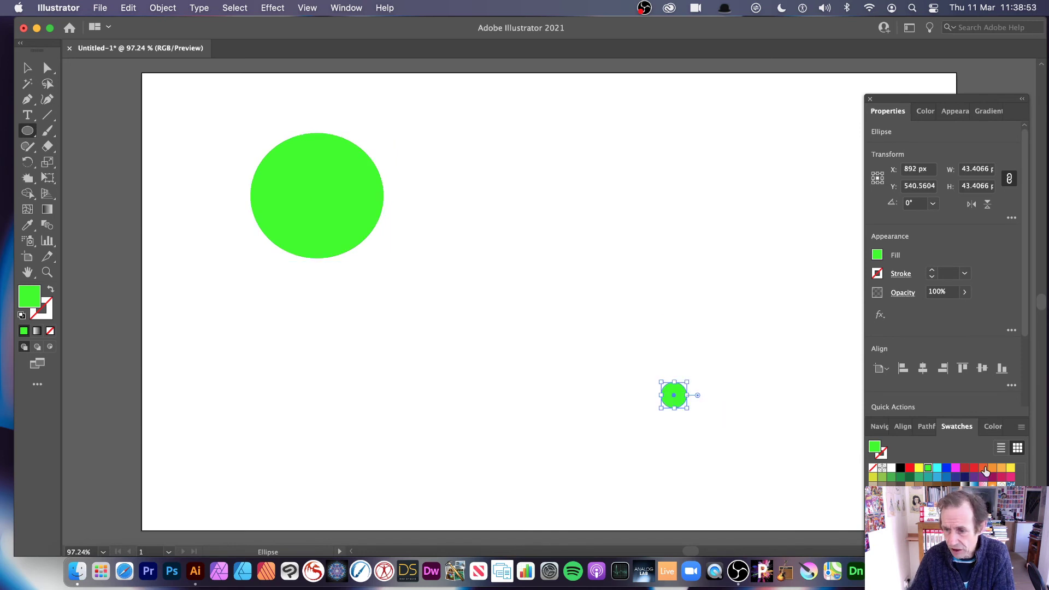
click(982, 469)
- Blend the green ellipse and the small orange circle into one smooth colour transition
click(27, 68)
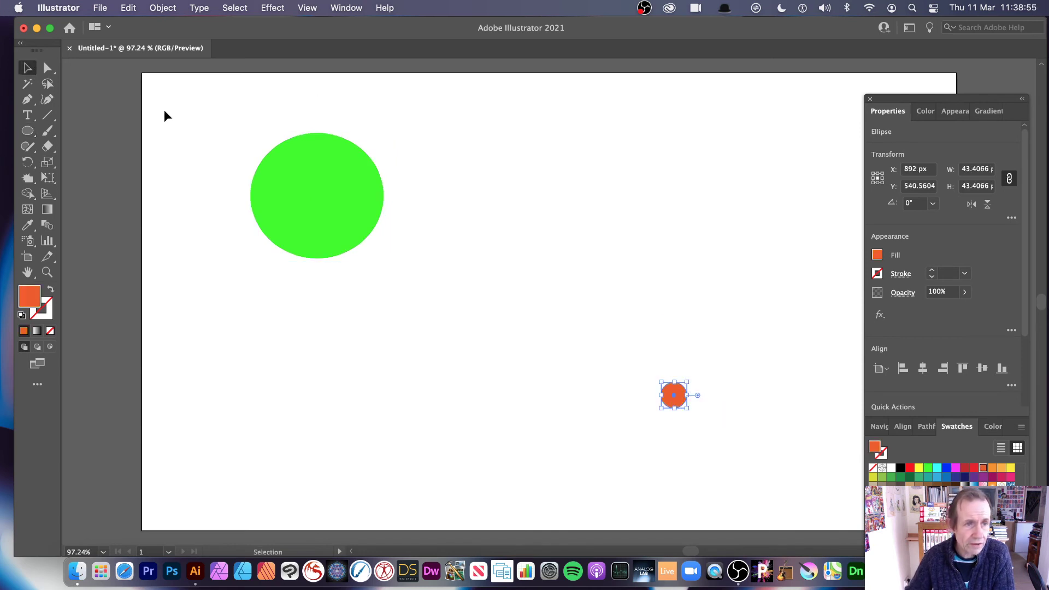
drag(179, 94, 698, 410)
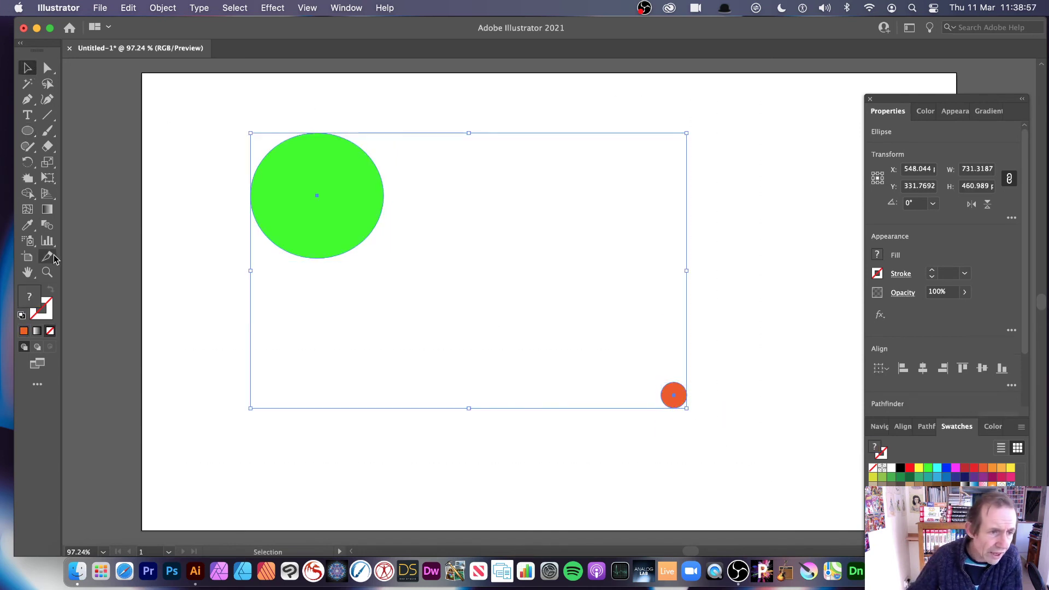
click(48, 226)
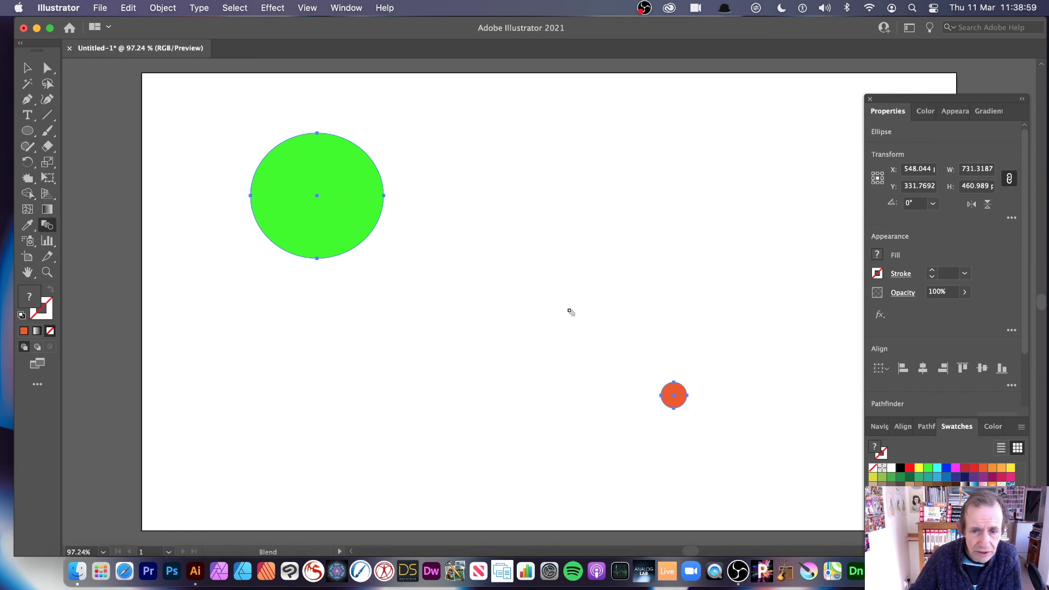
click(686, 398)
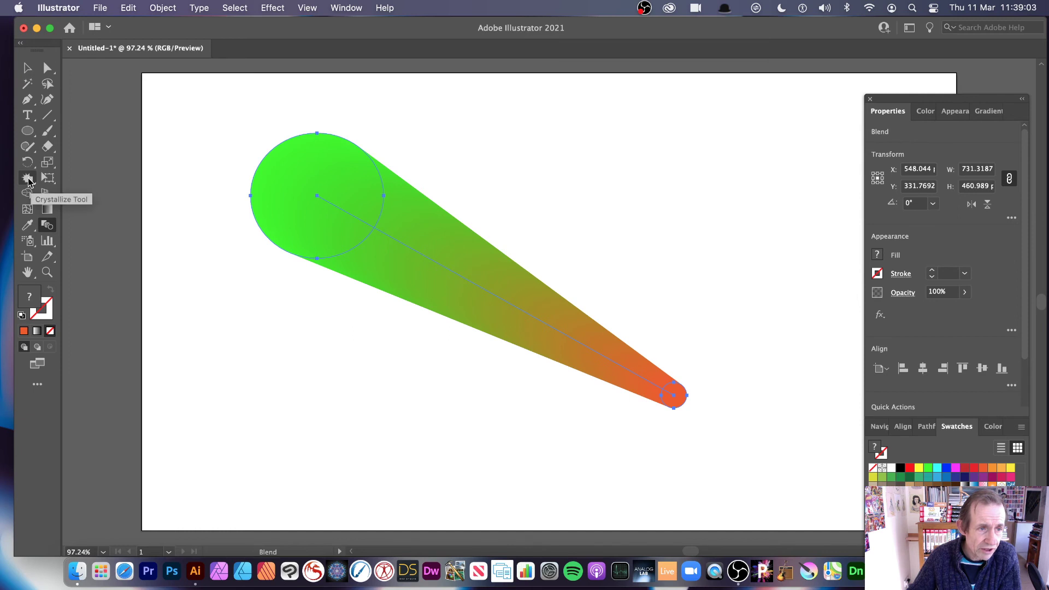
- Try Crystallize strokes along the upper part of the blend's spine and undo them
click(29, 179)
drag(395, 233, 437, 254)
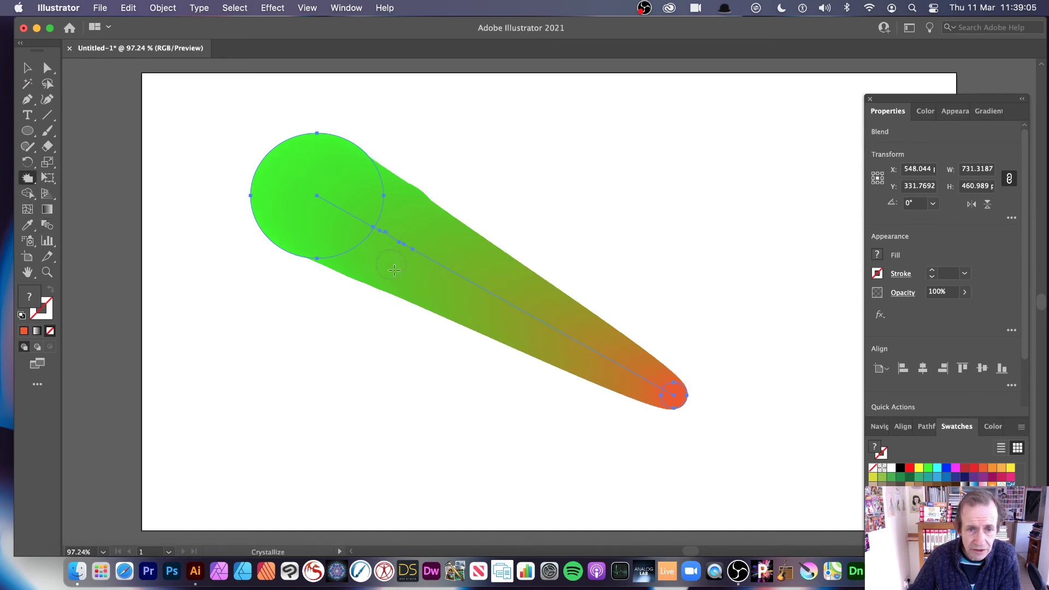
click(459, 244)
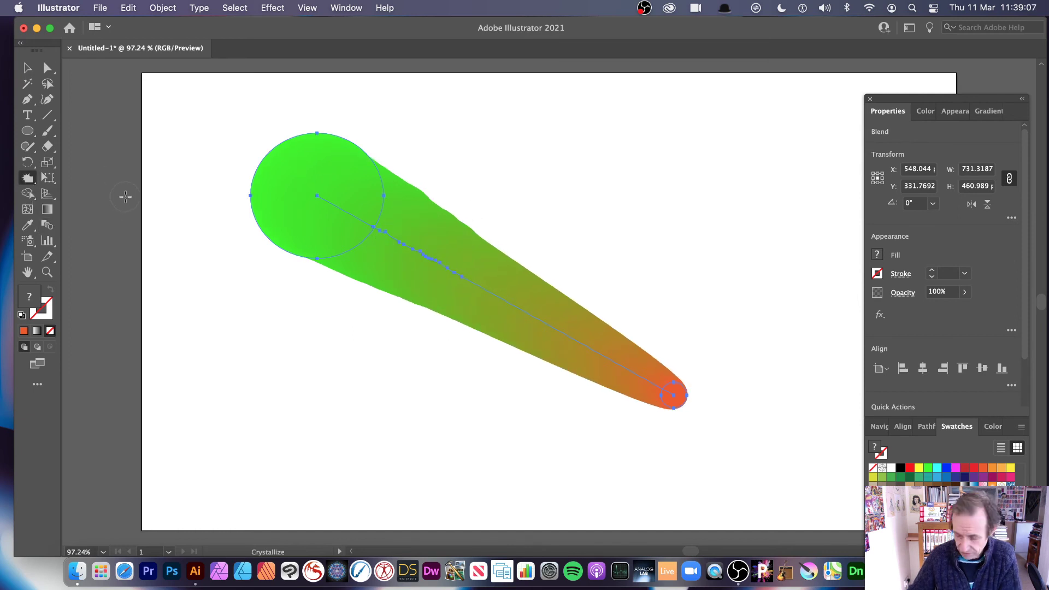
key(v)
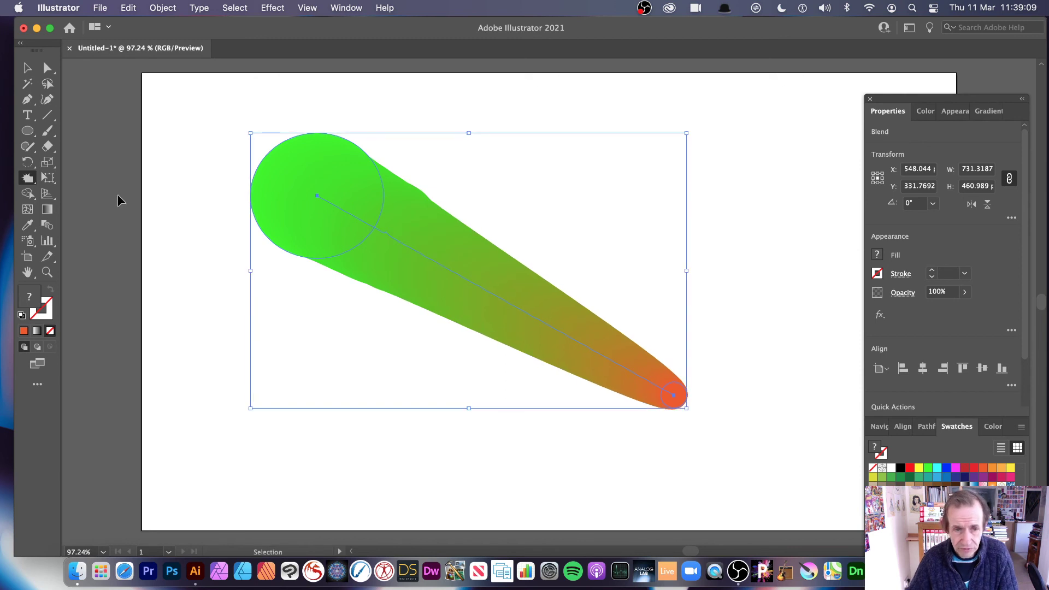
key(super+z)
- Configure the Crystallize tool with a 200 px by 200 px brush and 80% intensity
key(Return)
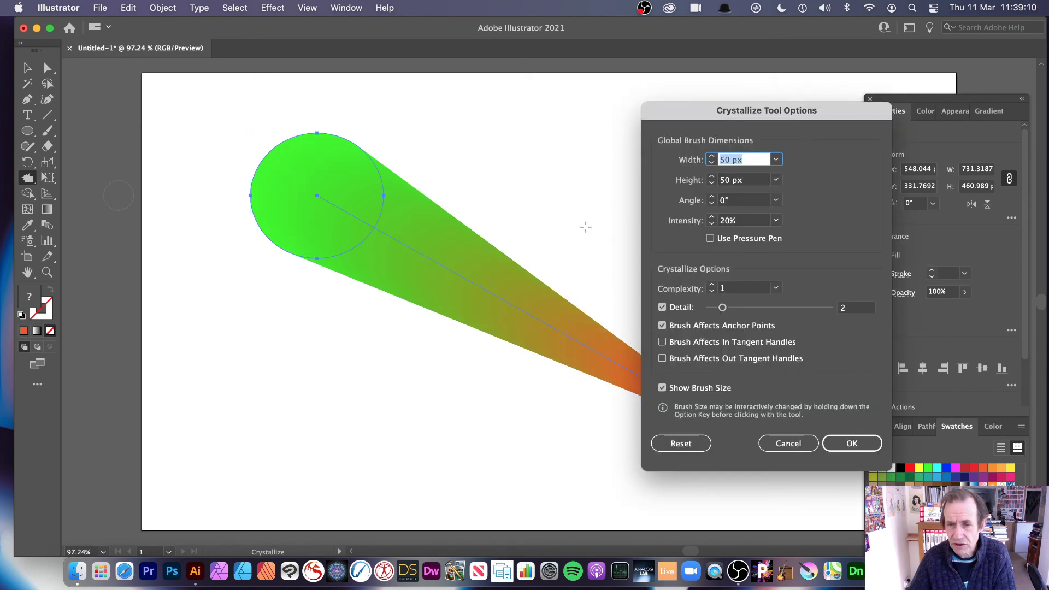
click(743, 221)
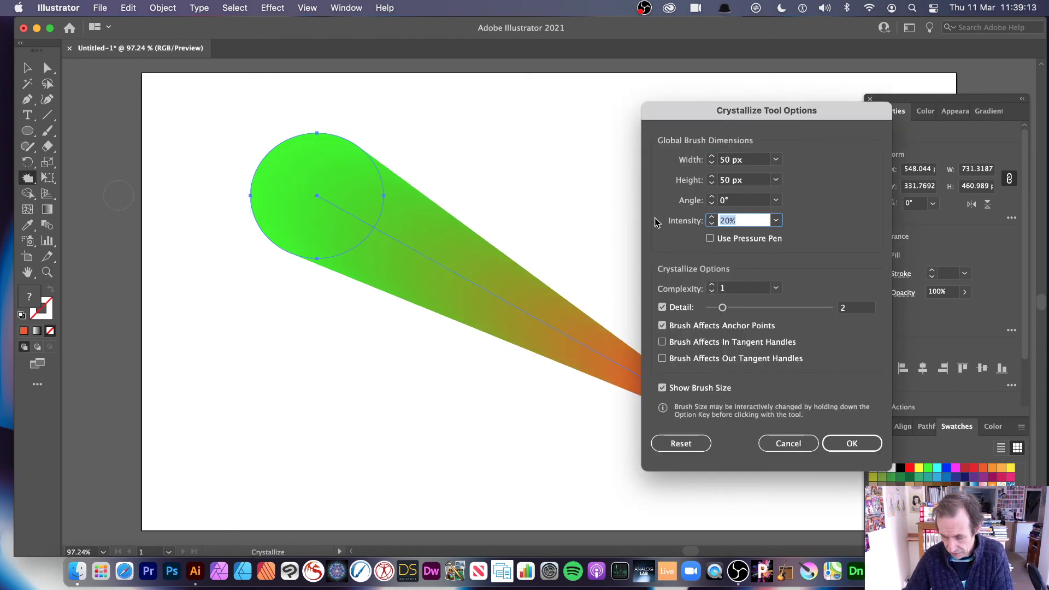
text(80)
click(757, 165)
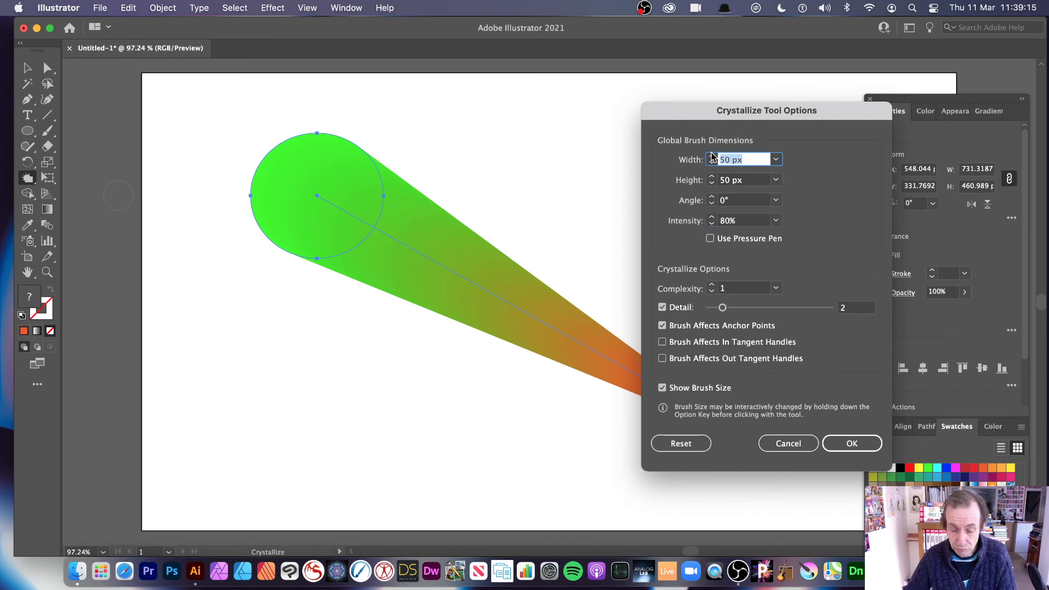
text(200)
key(Tab)
text(200)
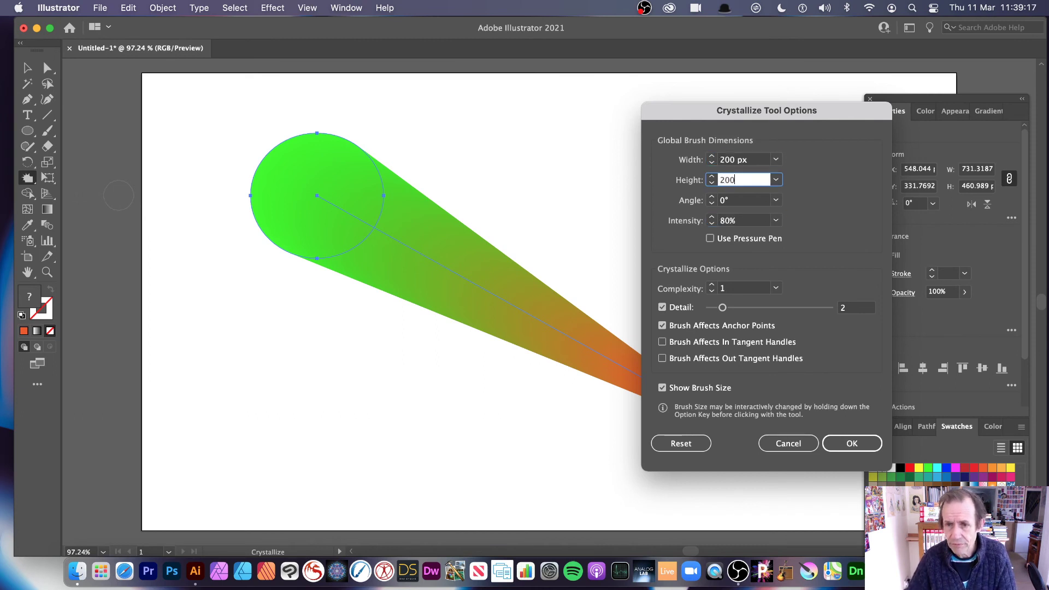
click(851, 444)
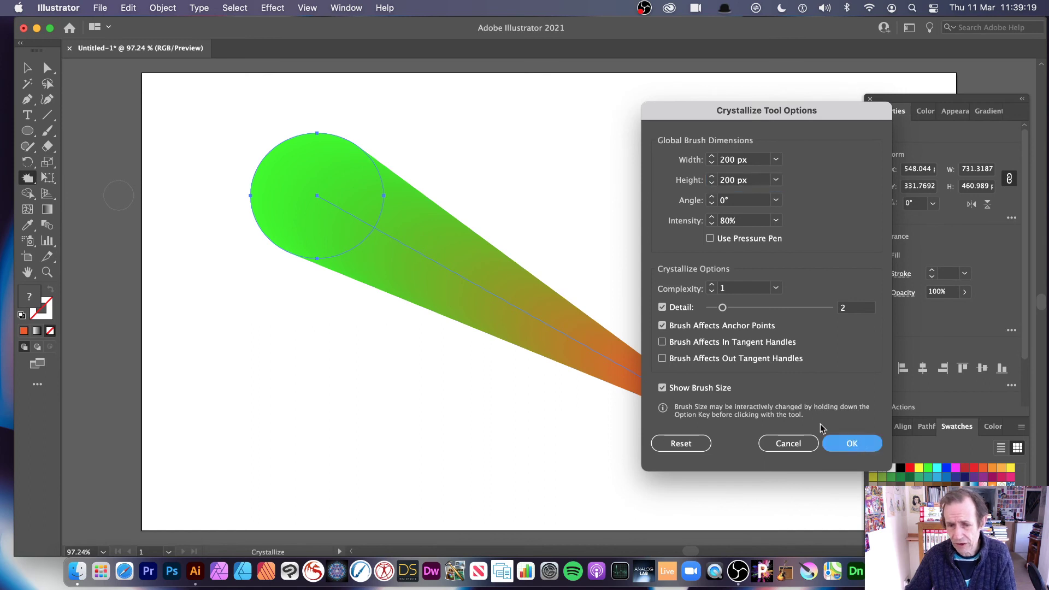
- Crystallize the whole blend with long strokes into overlapping lobes and jagged spikes
drag(375, 262, 485, 215)
mouse_move(480, 350)
mouse_down()
mouse_move(604, 307)
mouse_move(548, 405)
mouse_move(386, 303)
mouse_move(317, 300)
mouse_move(379, 306)
mouse_move(339, 137)
mouse_move(322, 290)
mouse_up()
mouse_move(477, 273)
mouse_down()
mouse_move(451, 386)
mouse_move(585, 257)
mouse_move(555, 411)
mouse_move(648, 348)
mouse_move(691, 434)
mouse_up()
mouse_move(679, 211)
mouse_down()
mouse_move(526, 278)
mouse_move(586, 199)
mouse_move(568, 180)
mouse_up()
drag(525, 137, 470, 92)
mouse_move(382, 357)
mouse_down()
mouse_move(362, 417)
mouse_move(383, 431)
mouse_move(234, 105)
mouse_up()
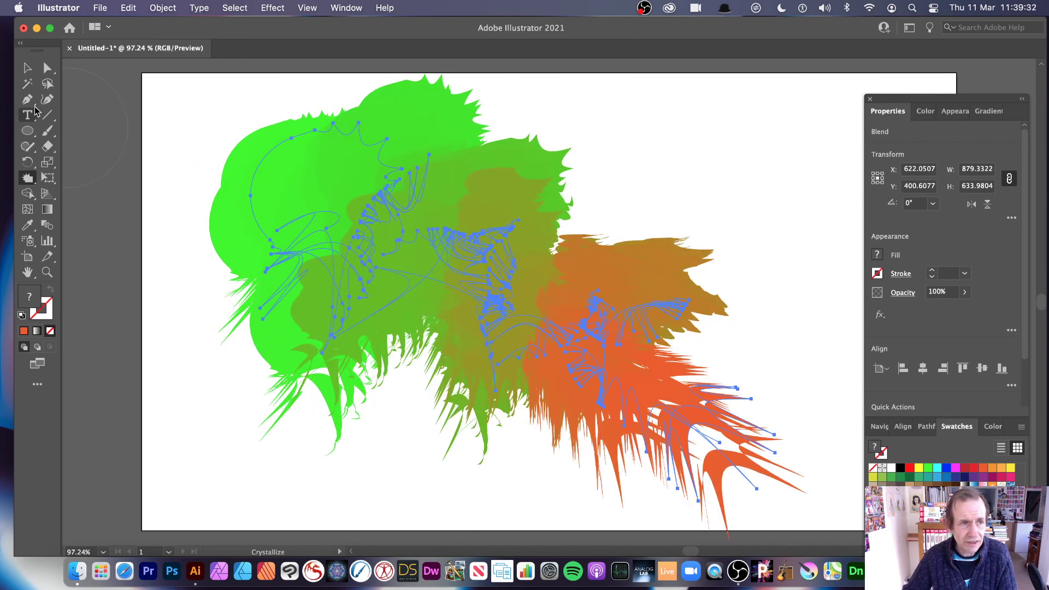
- Move the crystallized blend around the artboard and delete it
click(28, 67)
click(168, 148)
drag(422, 237, 469, 251)
click(185, 228)
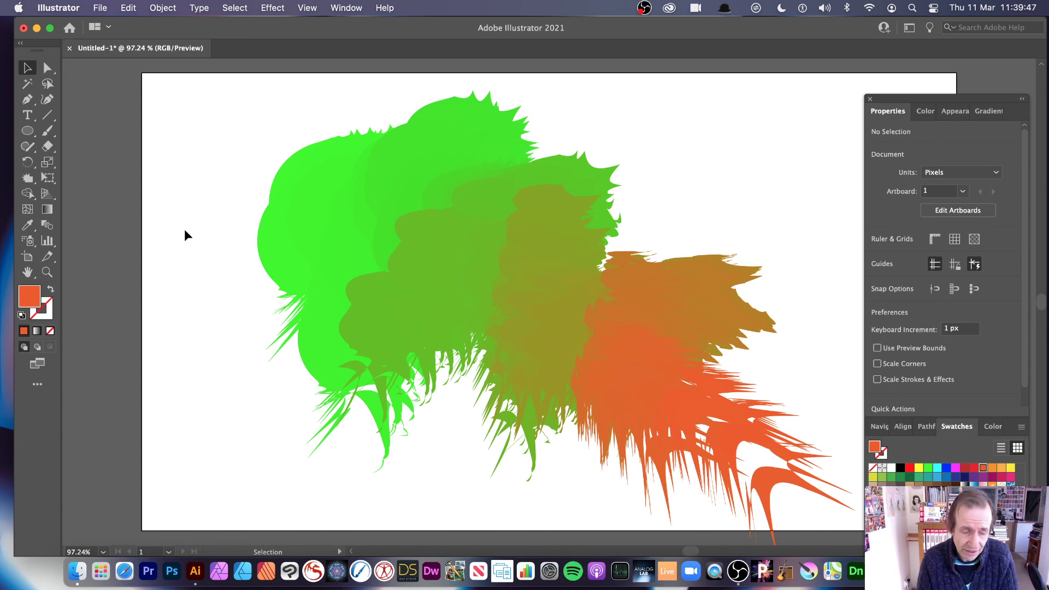
click(464, 224)
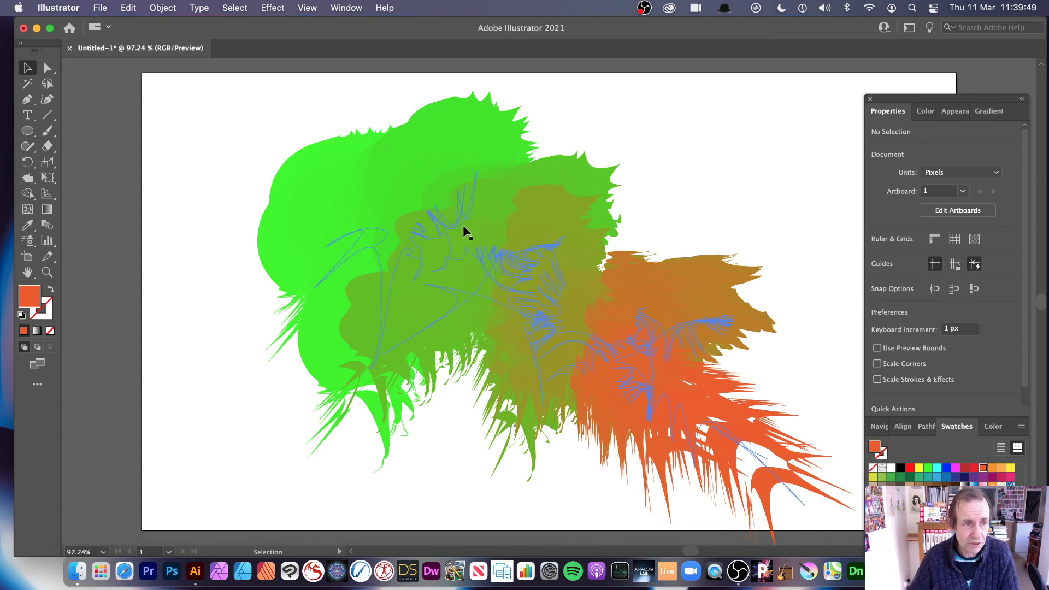
drag(464, 226, 331, 217)
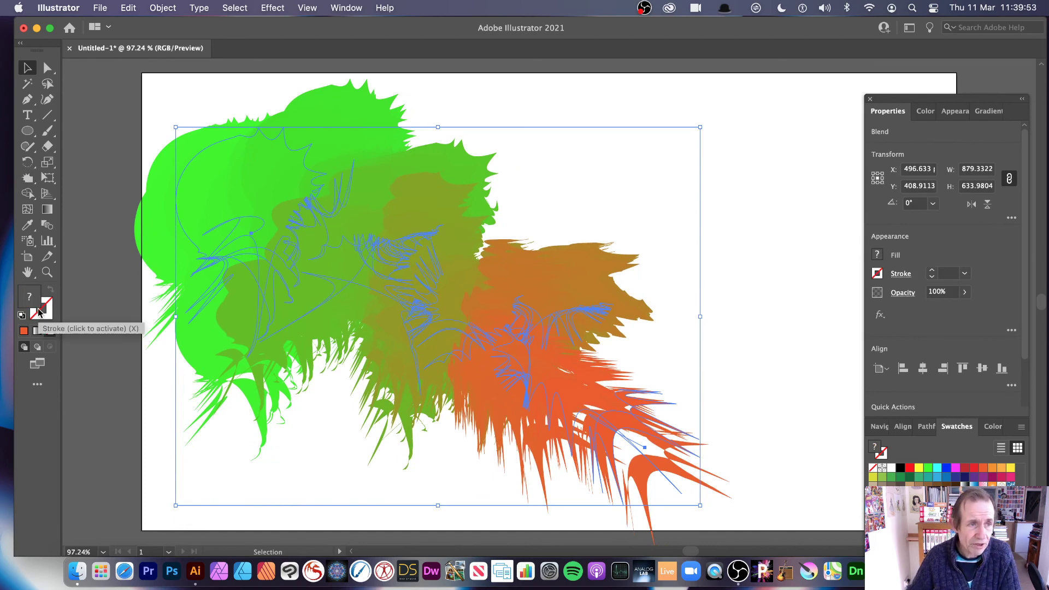
key(Delete)
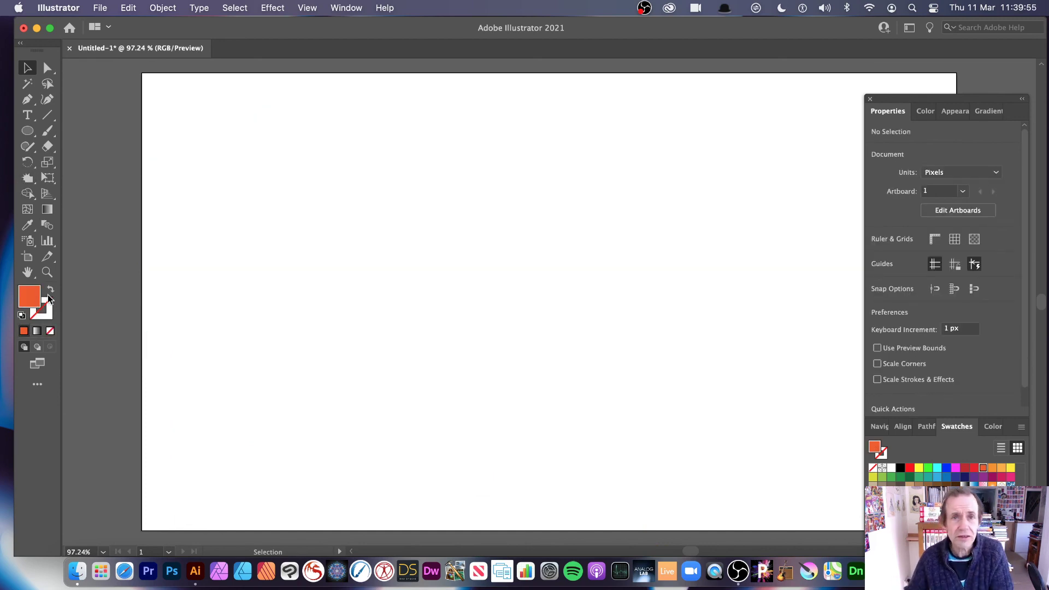